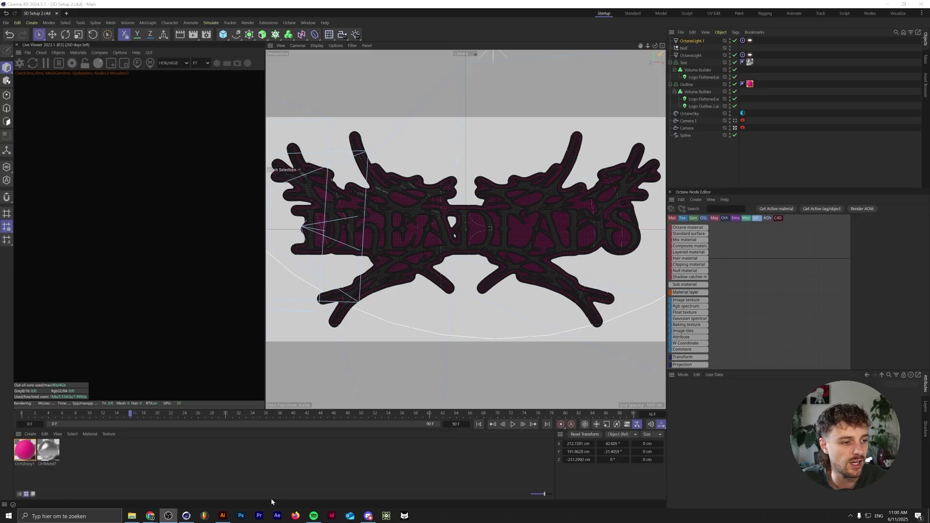
- Add a placeholder text line below the logo and enlarge it to about 195 pt
{"action": "left_click", "coordinate": [223, 516]}
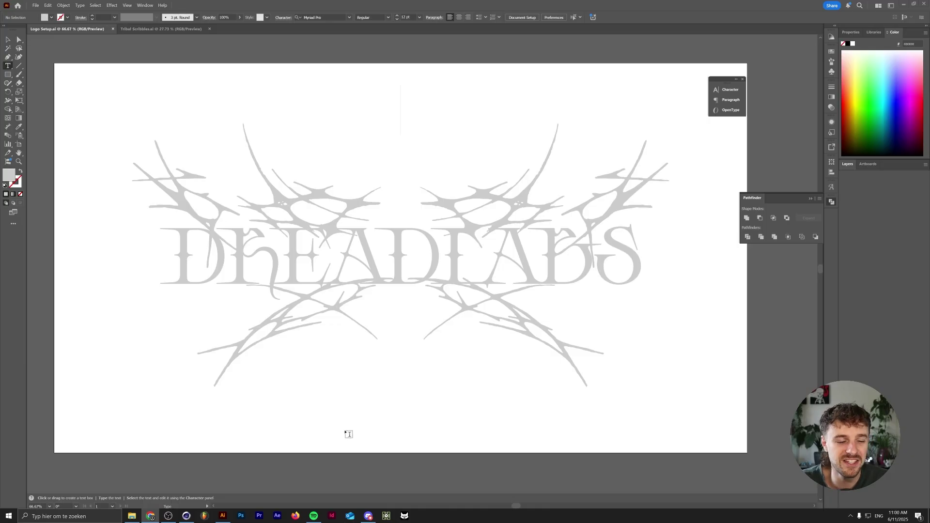
{"action": "left_click", "coordinate": [337, 423]}
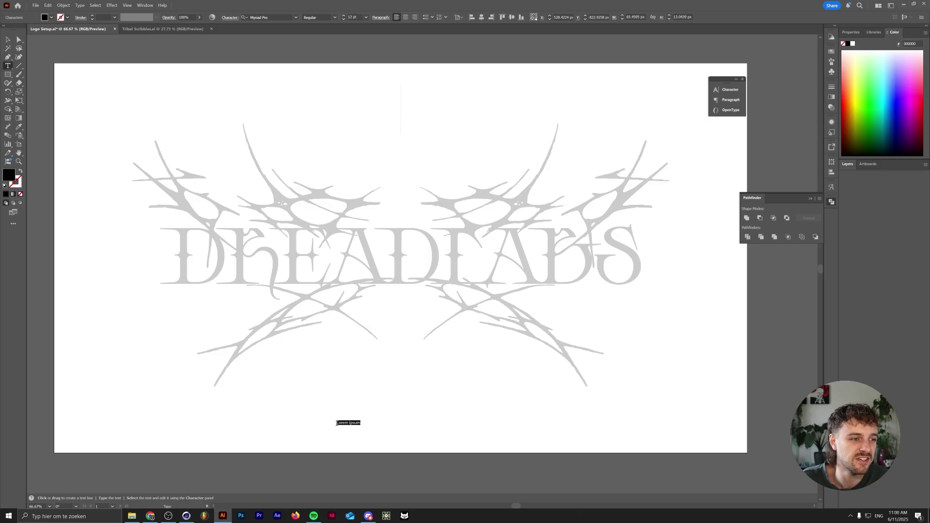
{"action": "key", "text": "Escape"}
{"action": "left_click_drag", "start_coordinate": [349, 414], "coordinate": [351, 342], "text": "alt+shift"}
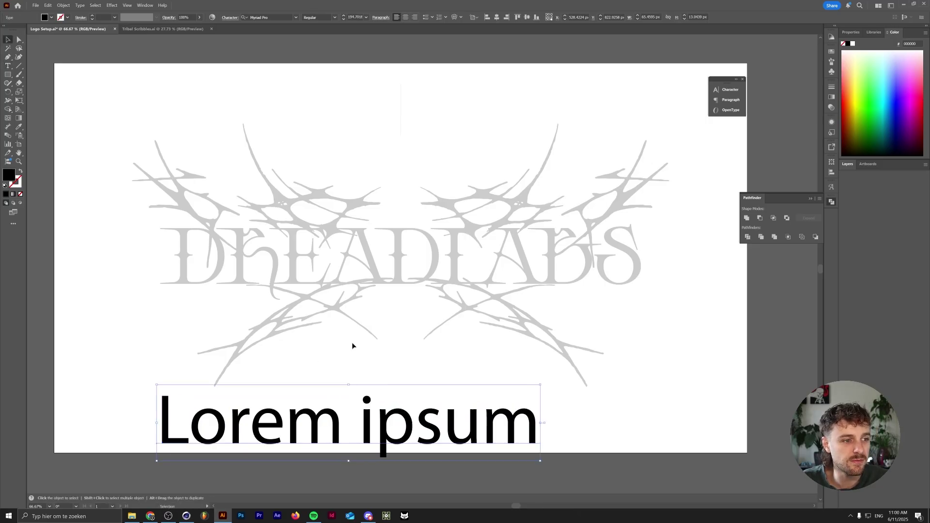
- Set the text in Peste TRIAL Regular, nudge it up, and select the whole LOREM IPSUM line
{"action": "left_click", "coordinate": [281, 16]}
{"action": "type", "text": "peste"}
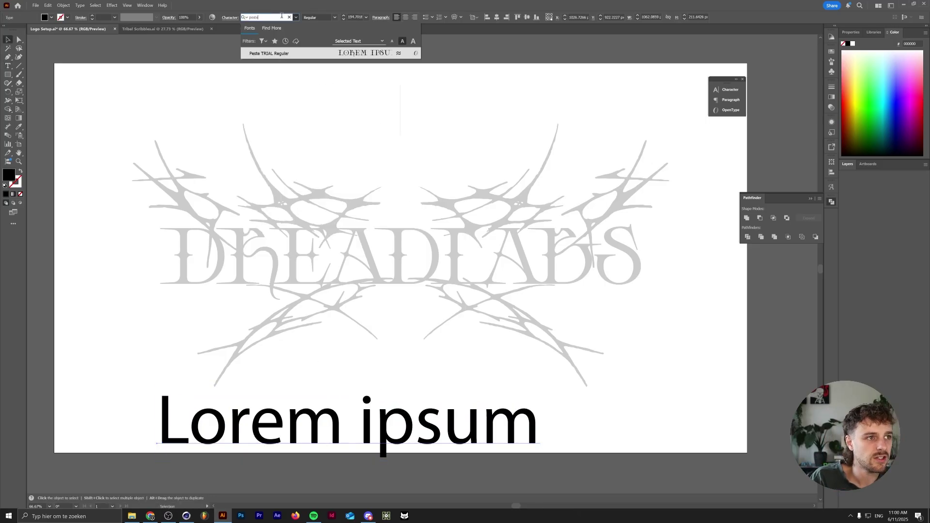
{"action": "left_click", "coordinate": [315, 55]}
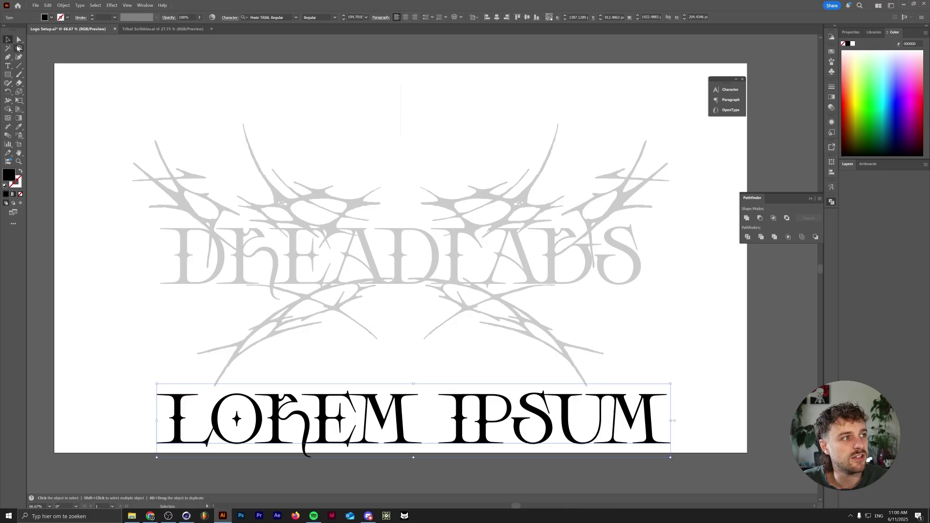
{"action": "left_click_drag", "start_coordinate": [441, 402], "coordinate": [443, 392]}
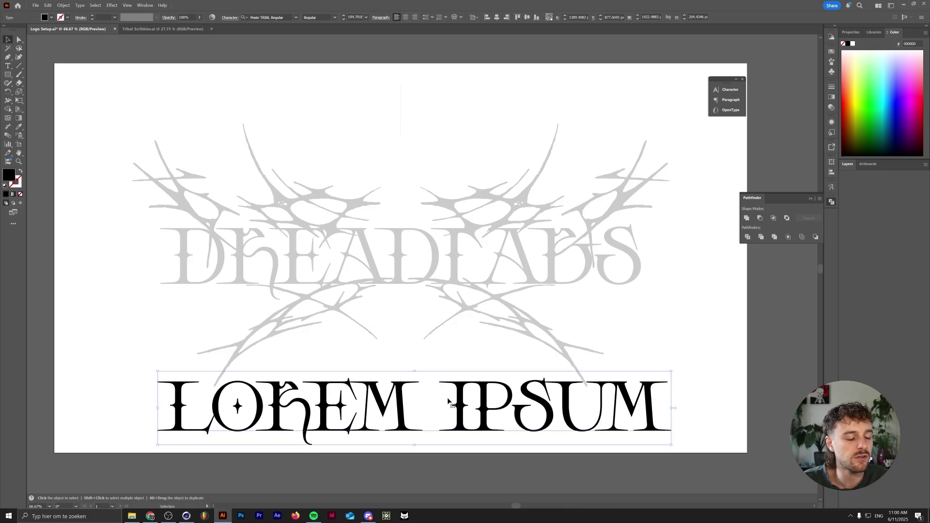
{"action": "scroll", "coordinate": [449, 400], "scroll_direction": "down", "scroll_amount": 2}
{"action": "key", "text": "t"}
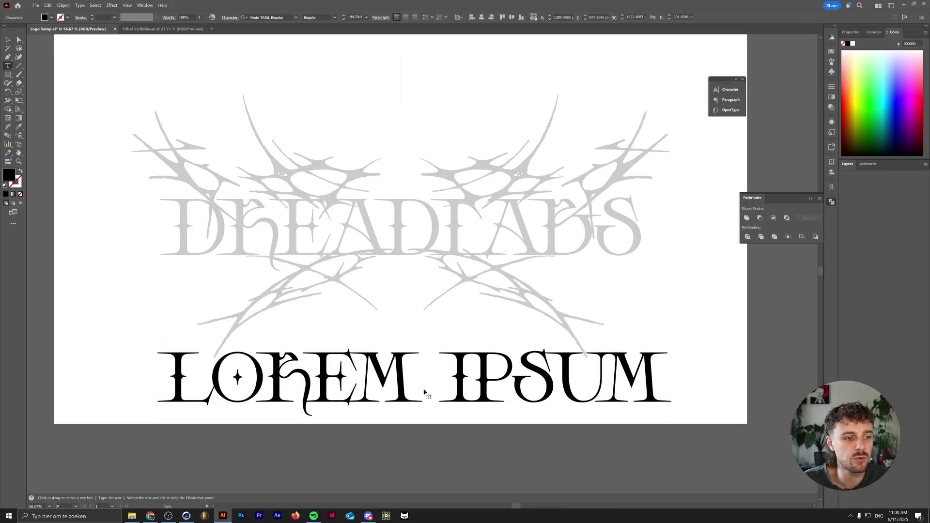
{"action": "triple_click", "coordinate": [424, 389]}
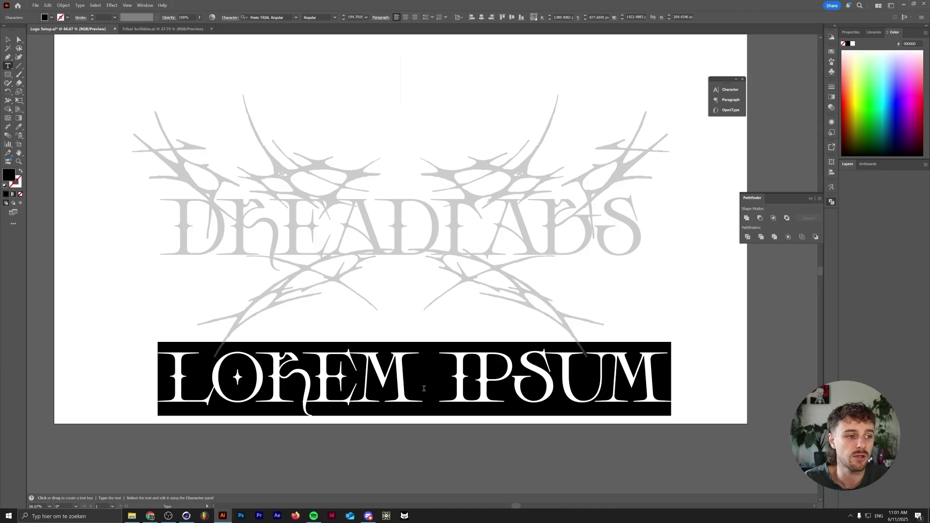
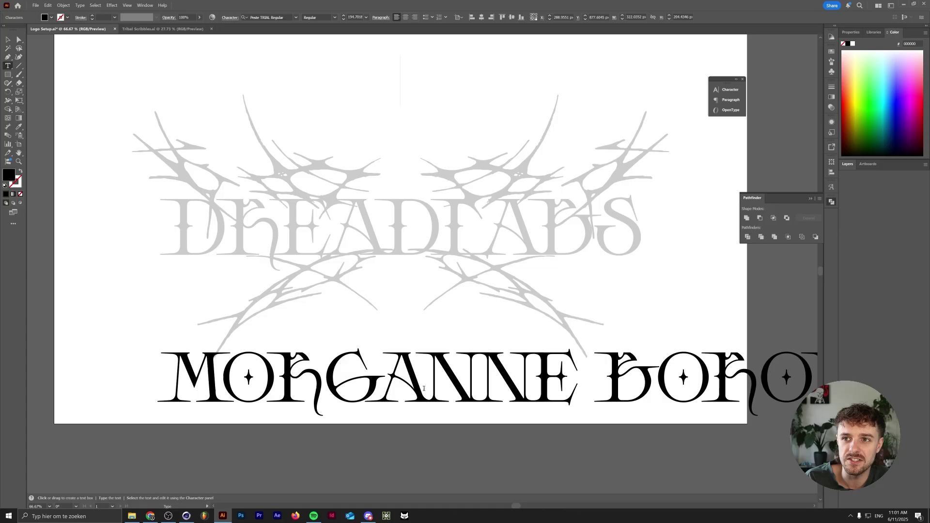
- Retype the line as a person's full name in Peste, then delete that text line
{"action": "key", "text": "Escape"}
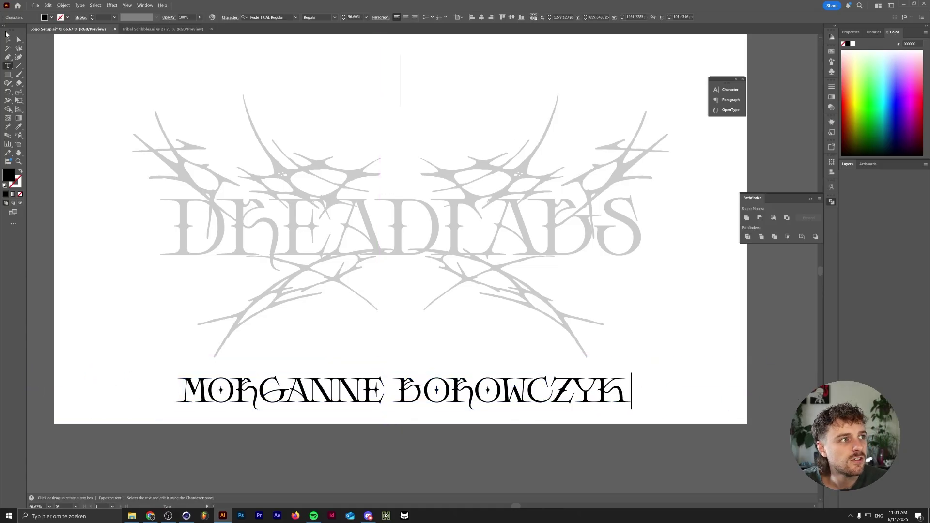
{"action": "left_click", "coordinate": [8, 39]}
{"action": "scroll", "coordinate": [395, 442], "scroll_direction": "up", "scroll_amount": 2}
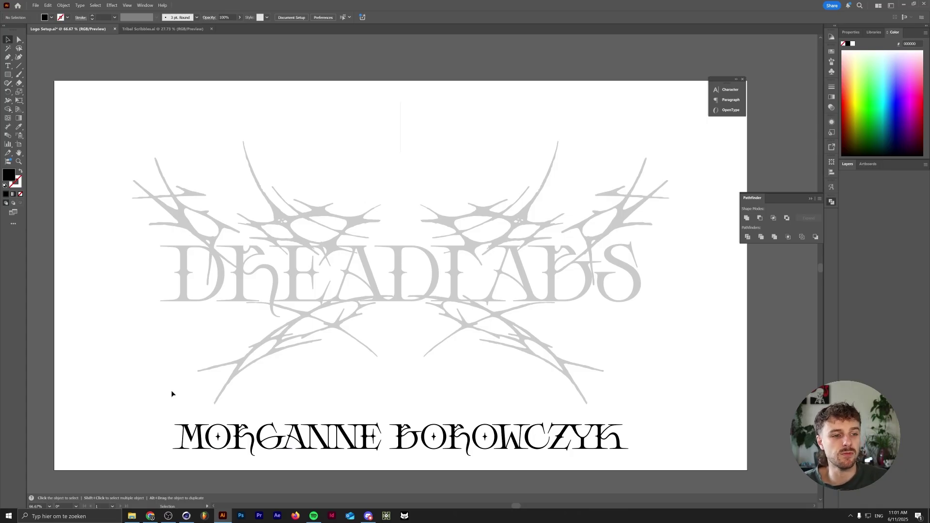
{"action": "left_click", "coordinate": [217, 426]}
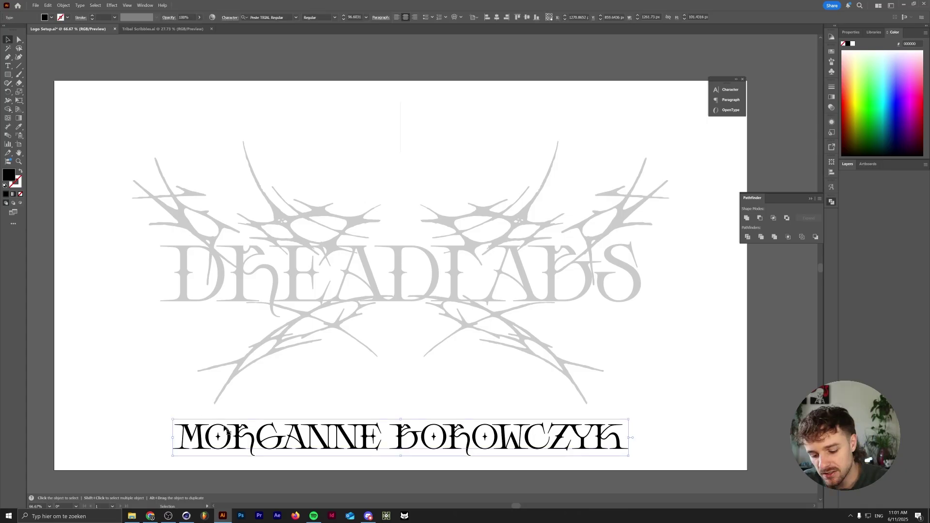
{"action": "key", "text": "Delete"}
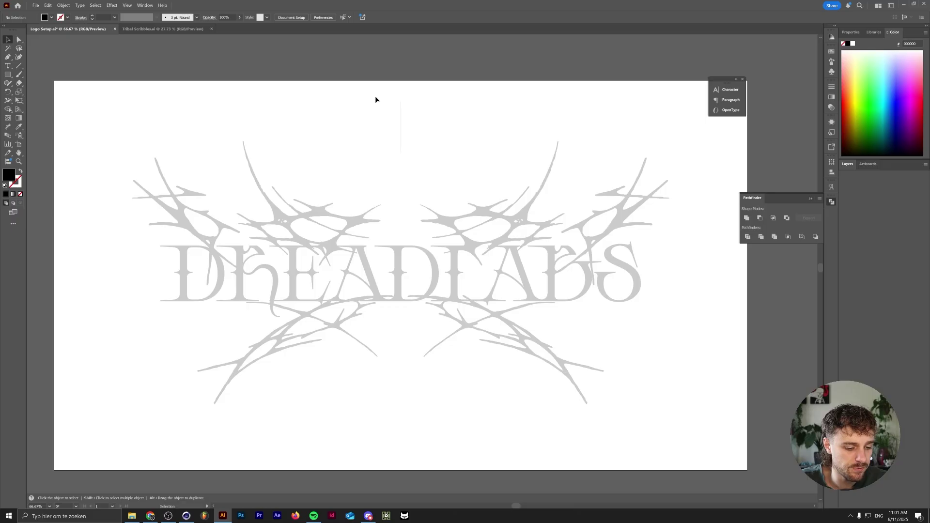
{"action": "left_click", "coordinate": [159, 29]}
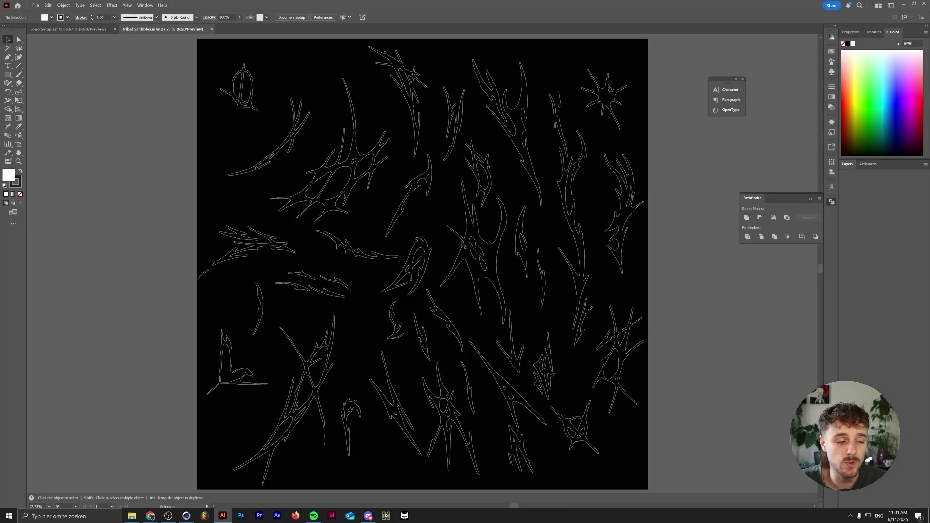
{"action": "left_click", "coordinate": [346, 141]}
{"action": "left_click", "coordinate": [84, 29]}
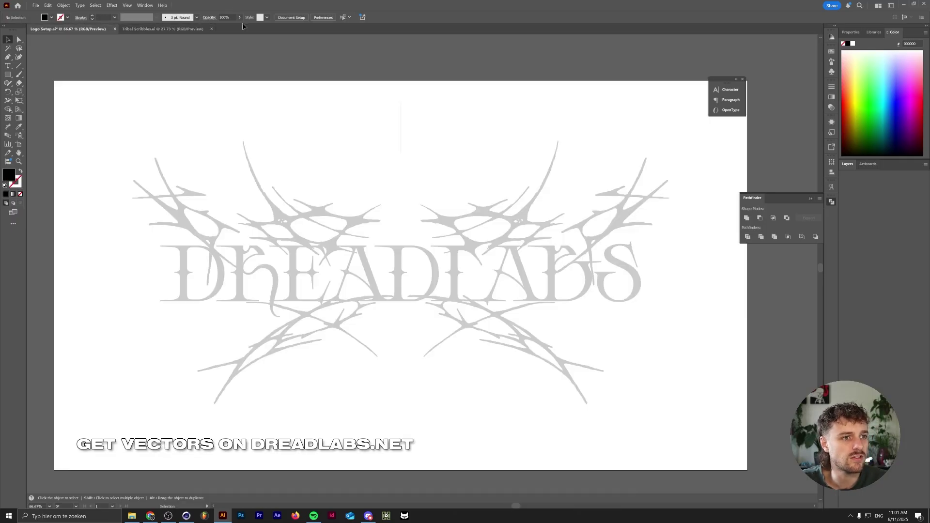
{"action": "left_click", "coordinate": [179, 28]}
{"action": "left_click", "coordinate": [320, 388]}
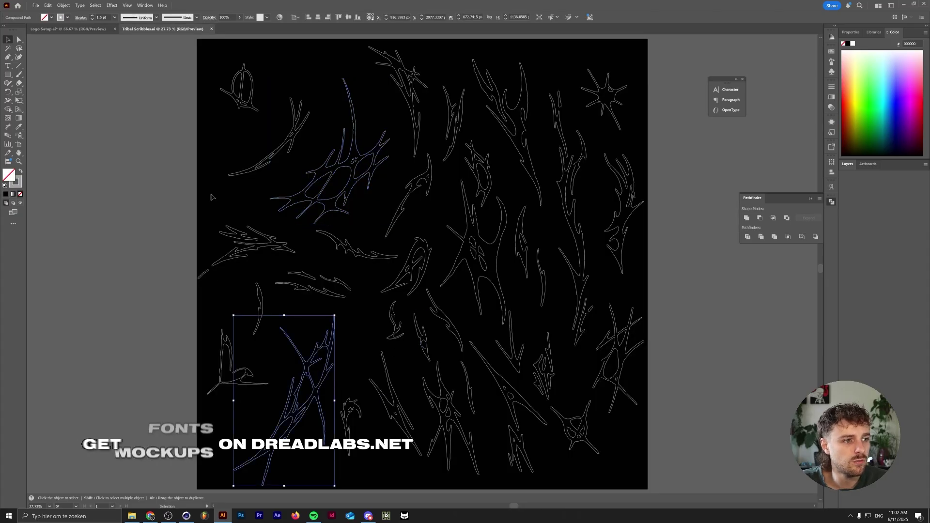
{"action": "left_click", "coordinate": [73, 29]}
{"action": "left_click", "coordinate": [174, 28]}
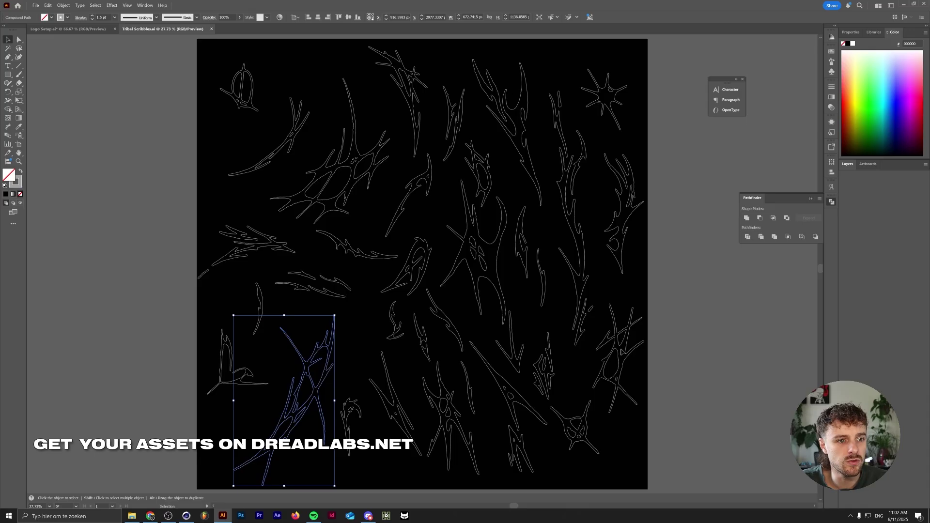
{"action": "left_click", "coordinate": [622, 352], "text": "shift"}
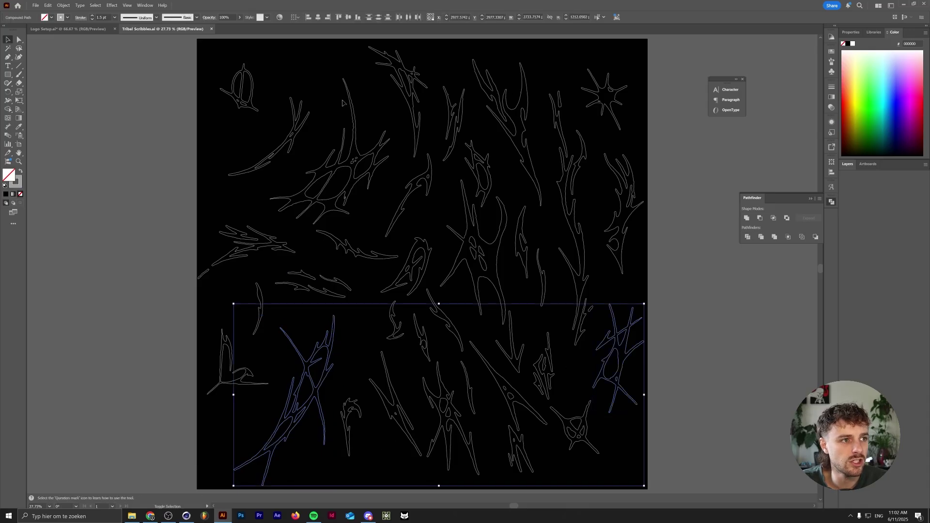
{"action": "left_click", "coordinate": [73, 30]}
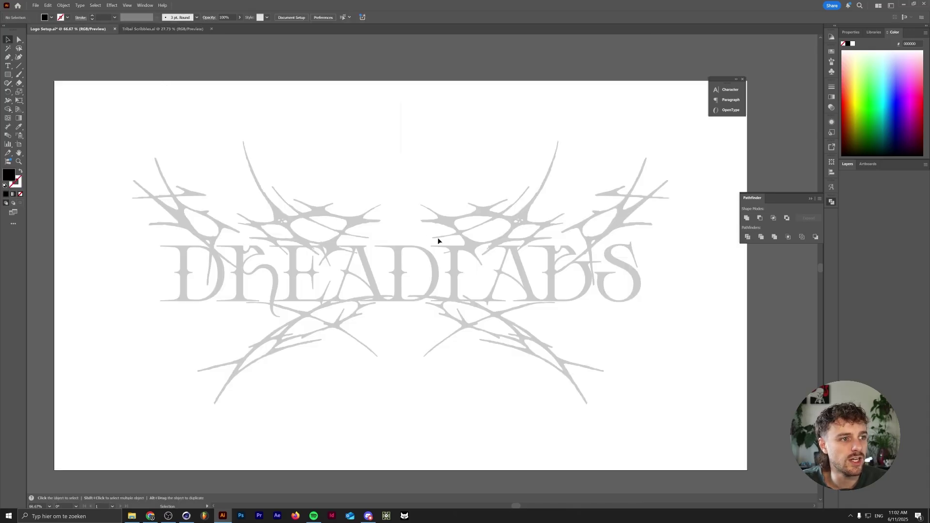
{"action": "left_click_drag", "start_coordinate": [449, 210], "coordinate": [397, 179]}
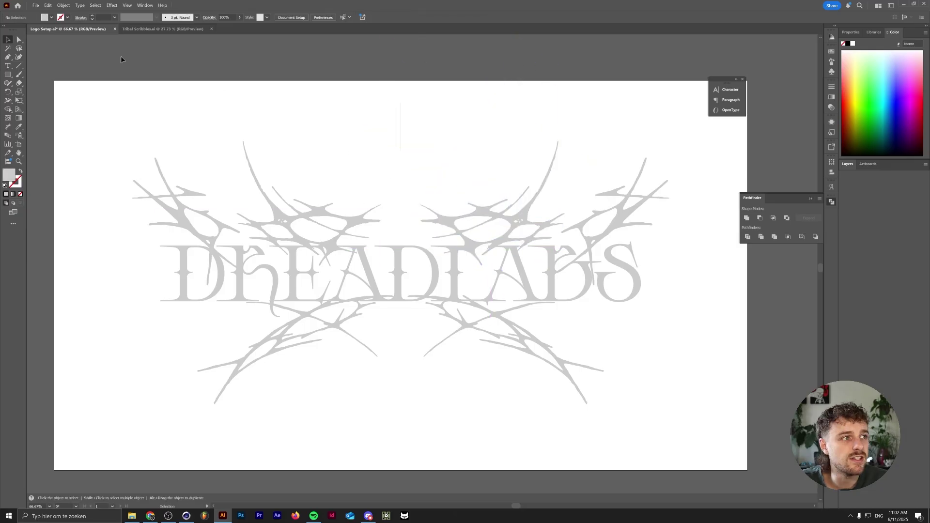
- Reopen Logo Setup.ai from the recent files list
{"action": "left_click", "coordinate": [37, 5]}
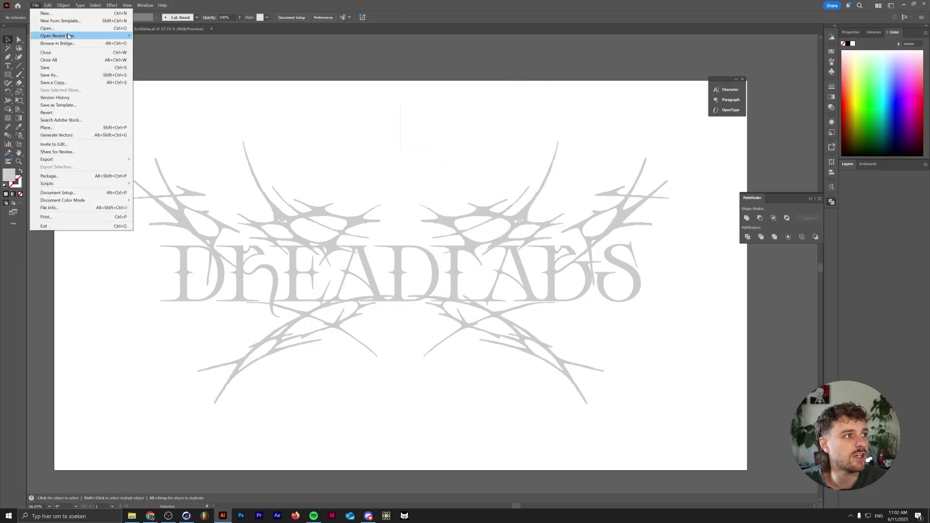
{"action": "mouse_move", "coordinate": [74, 37]}
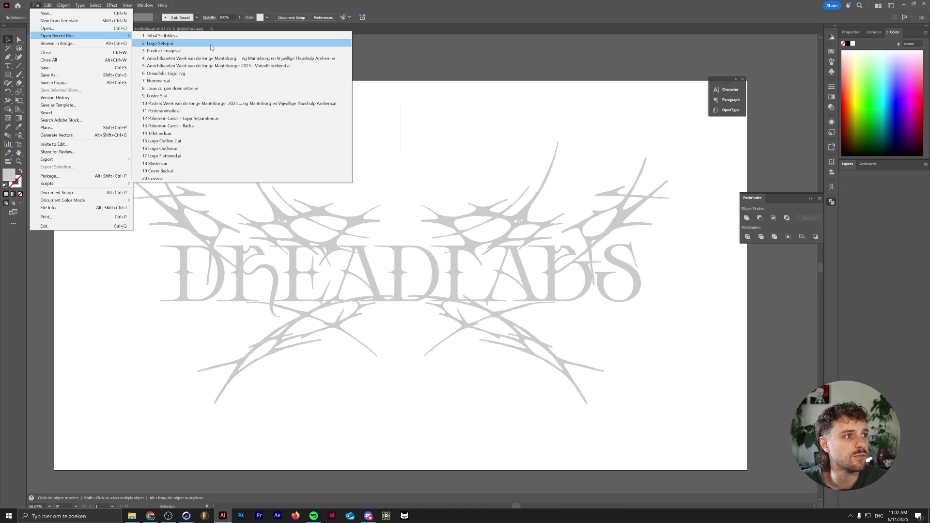
{"action": "left_click", "coordinate": [160, 43]}
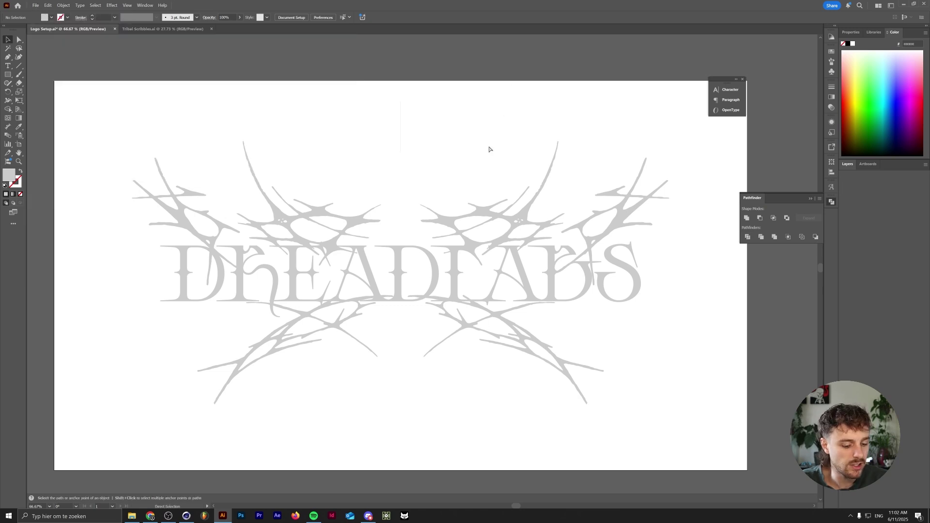
{"action": "key", "text": "ctrl+y"}
{"action": "key", "text": "ctrl+y"}
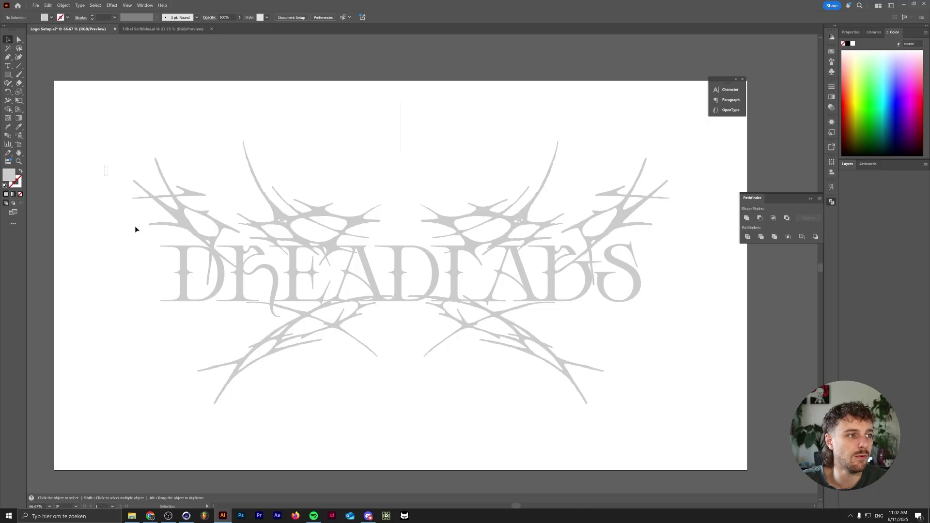
- Merge all the DREADLABS logo pieces into one flat grey shape
{"action": "key", "text": "ctrl+a"}
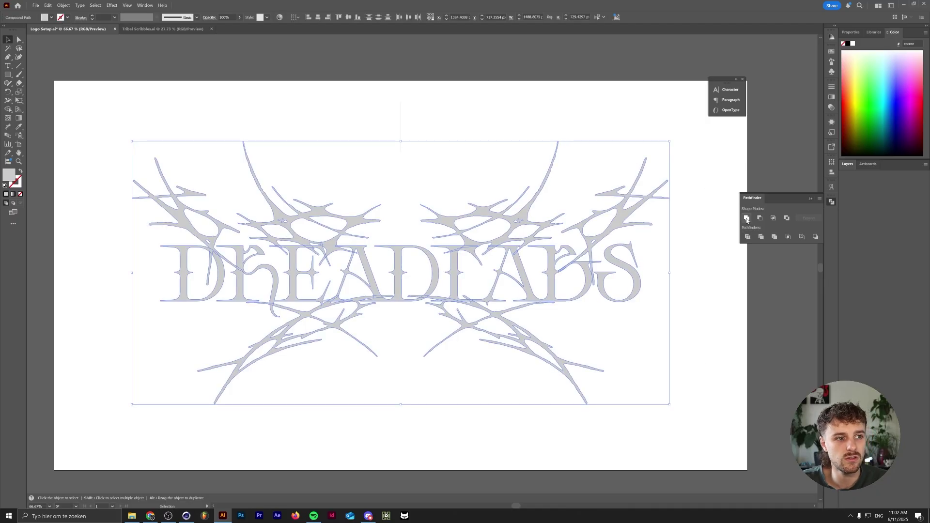
{"action": "left_click", "coordinate": [746, 218]}
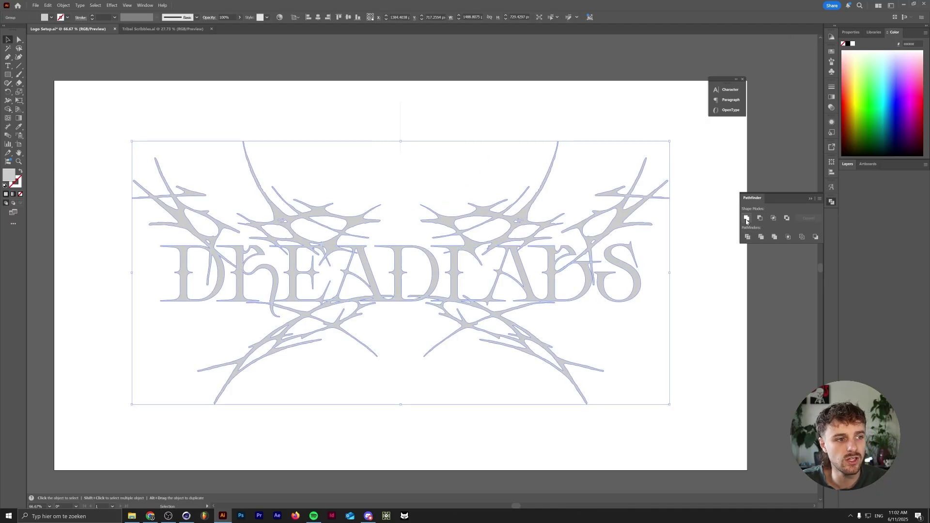
{"action": "left_click", "coordinate": [633, 342]}
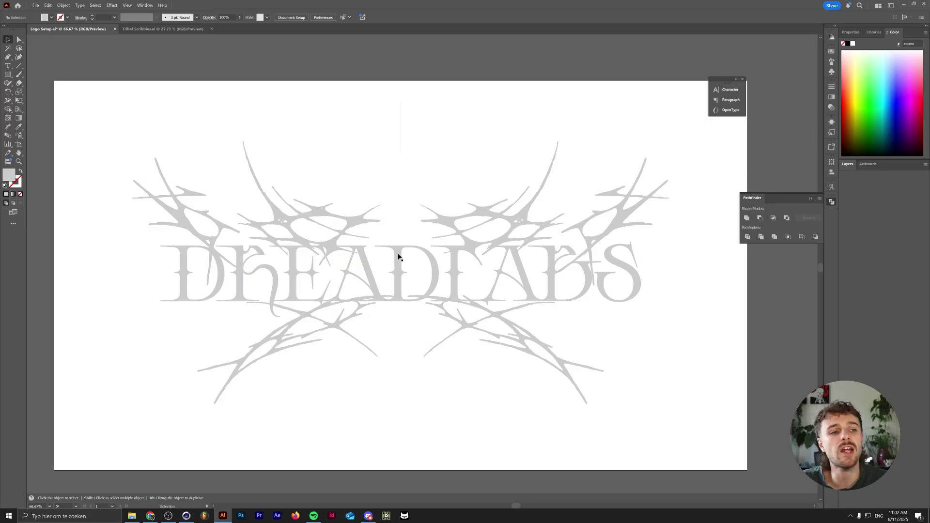
{"action": "left_click", "coordinate": [186, 517]}
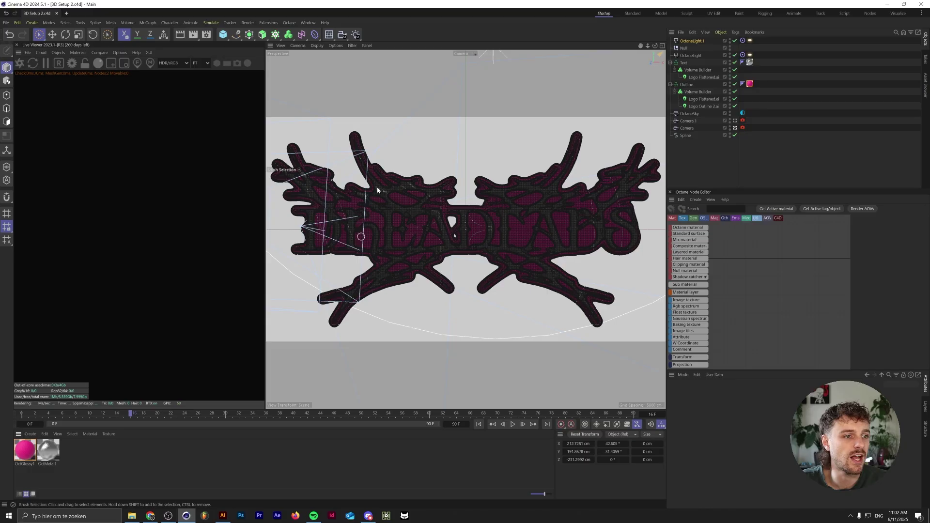
{"action": "left_click", "coordinate": [223, 516]}
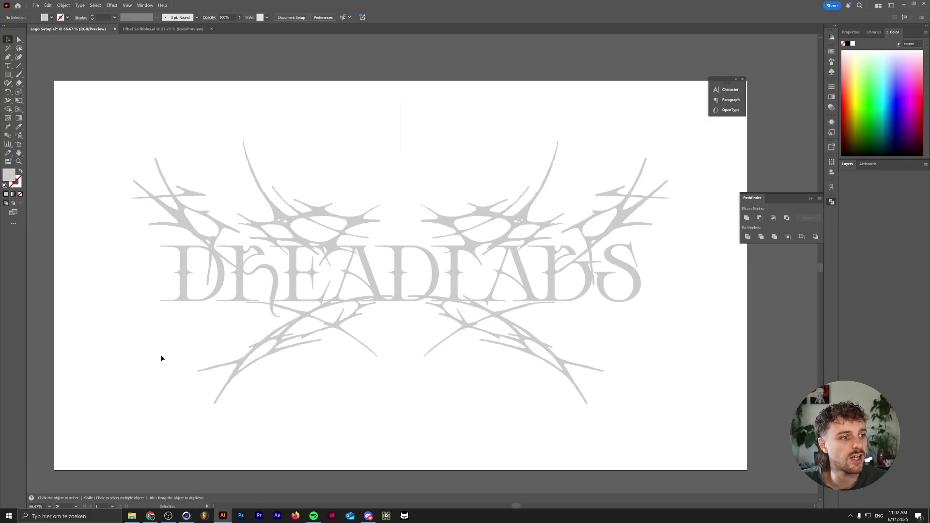
- Turn the selected DREADLABS logo group into one compound path
{"action": "left_click", "coordinate": [352, 205]}
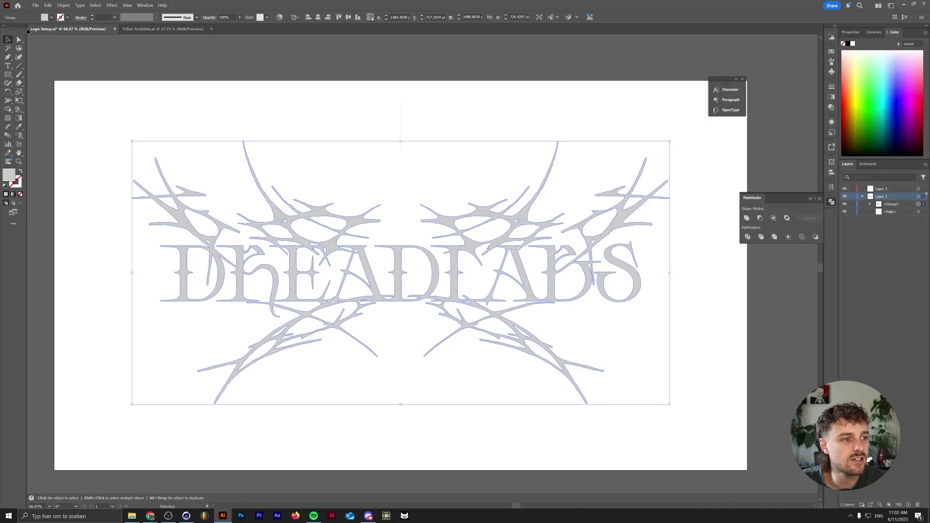
{"action": "left_click", "coordinate": [63, 5]}
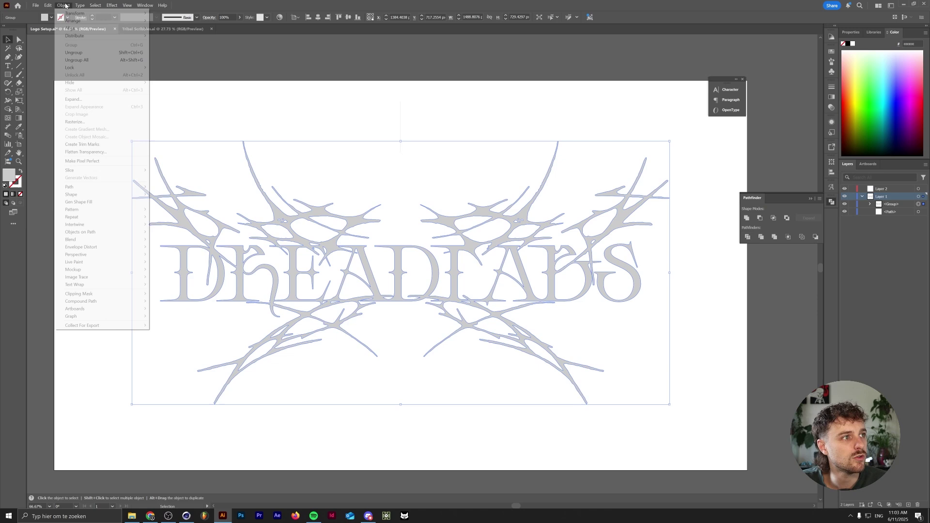
{"action": "mouse_move", "coordinate": [106, 302]}
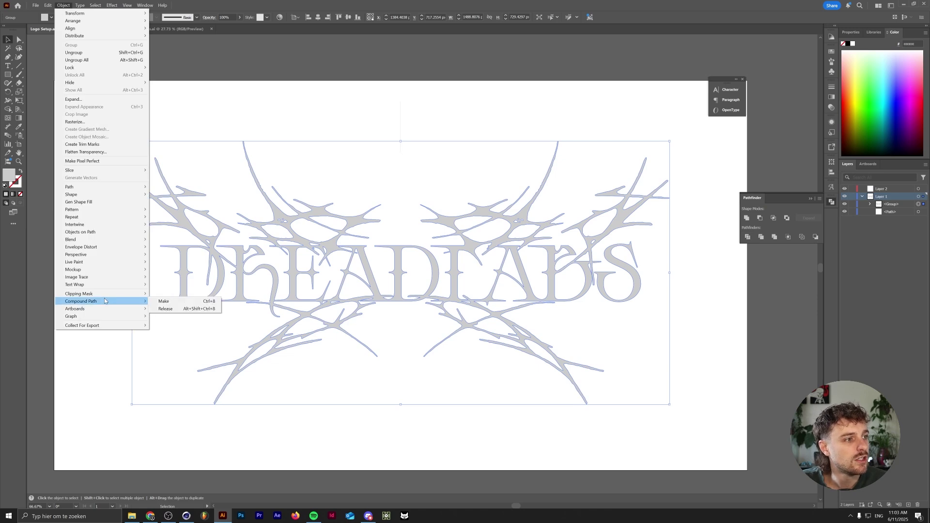
{"action": "left_click", "coordinate": [183, 301]}
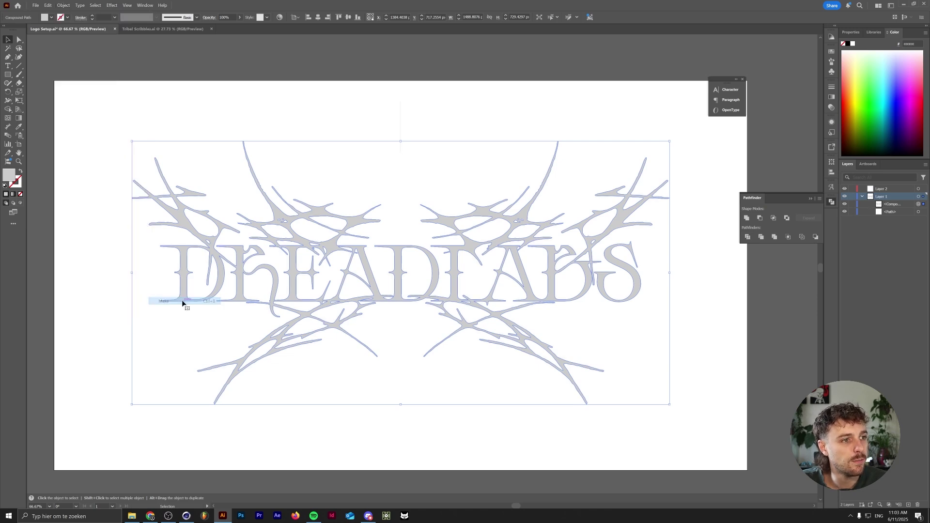
- Apply an Offset Path with Round joins to the logo
{"action": "left_click", "coordinate": [68, 6]}
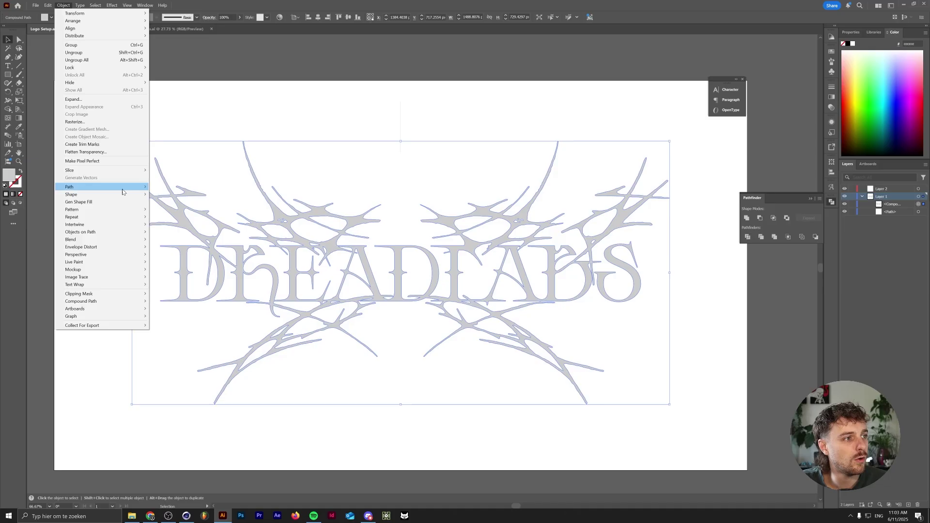
{"action": "mouse_move", "coordinate": [124, 191]}
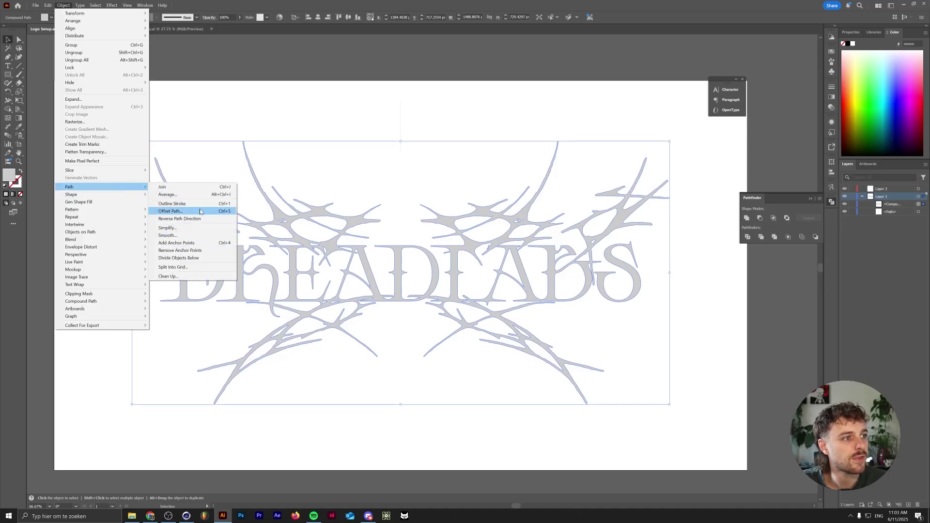
{"action": "left_click", "coordinate": [200, 212]}
{"action": "left_click", "coordinate": [455, 248]}
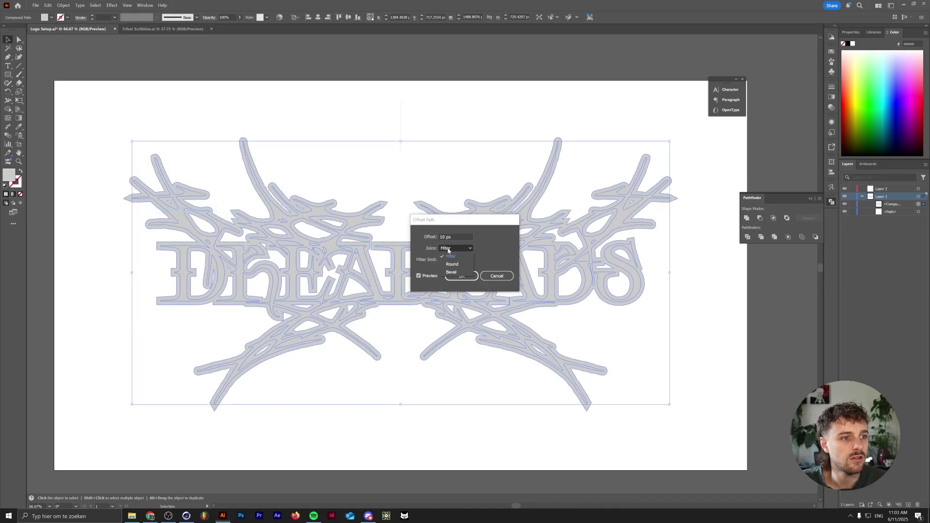
{"action": "left_click", "coordinate": [455, 265]}
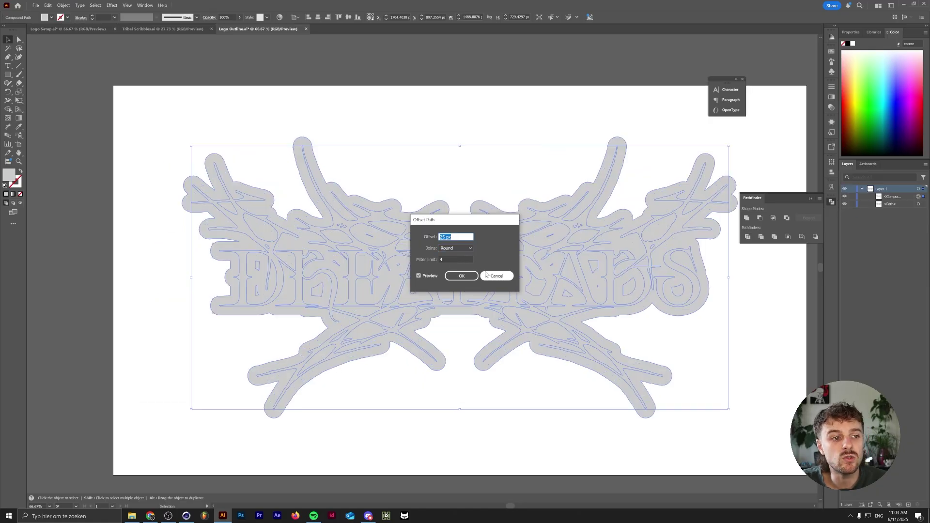
{"action": "left_click", "coordinate": [461, 275]}
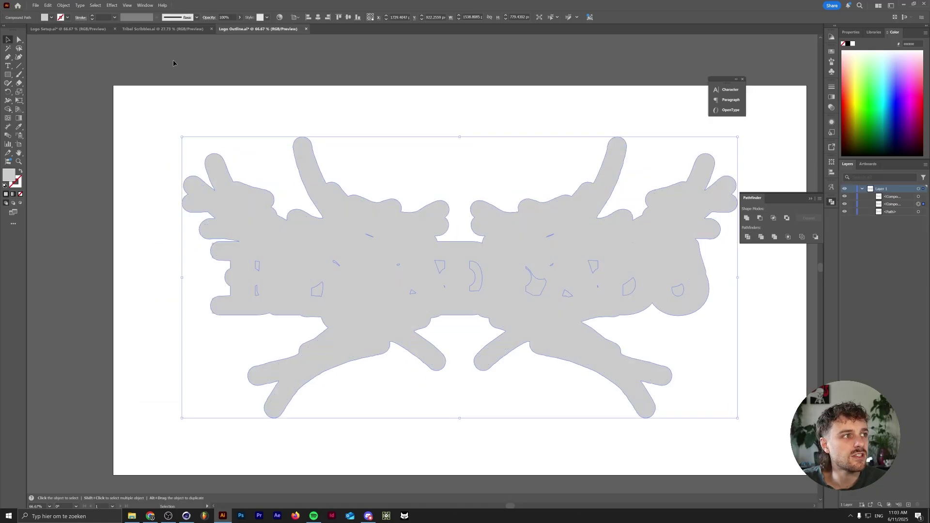
- Compare the Logo Setup and Logo Outline documents, clearing the selection in Logo Outline
{"action": "left_click", "coordinate": [68, 28]}
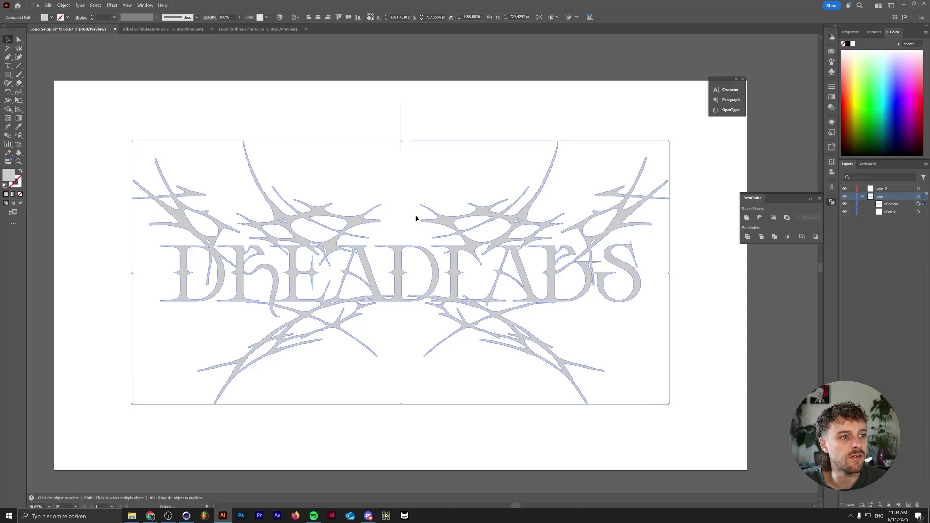
{"action": "left_click", "coordinate": [264, 29]}
{"action": "left_click", "coordinate": [187, 279]}
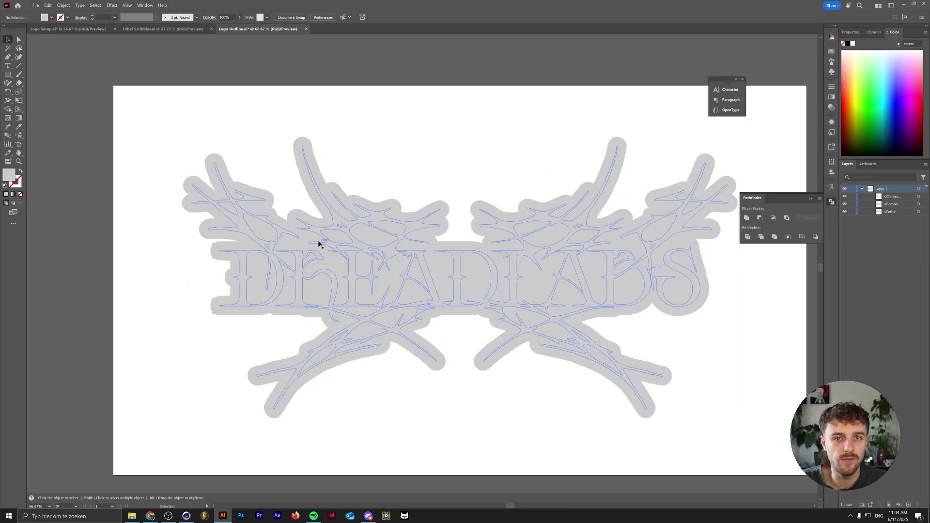
{"action": "left_click", "coordinate": [68, 29]}
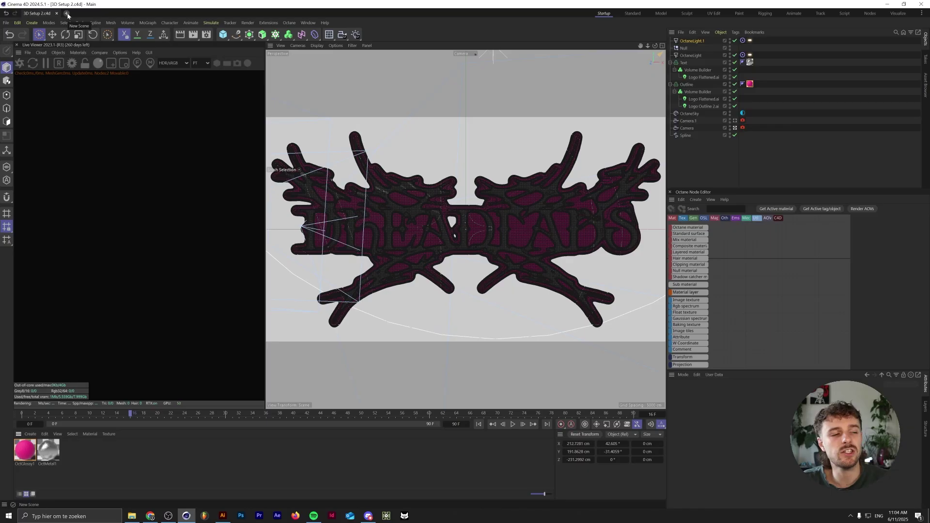
- Start a new scene and open Logo Flattened.ai
{"action": "left_click", "coordinate": [67, 14]}
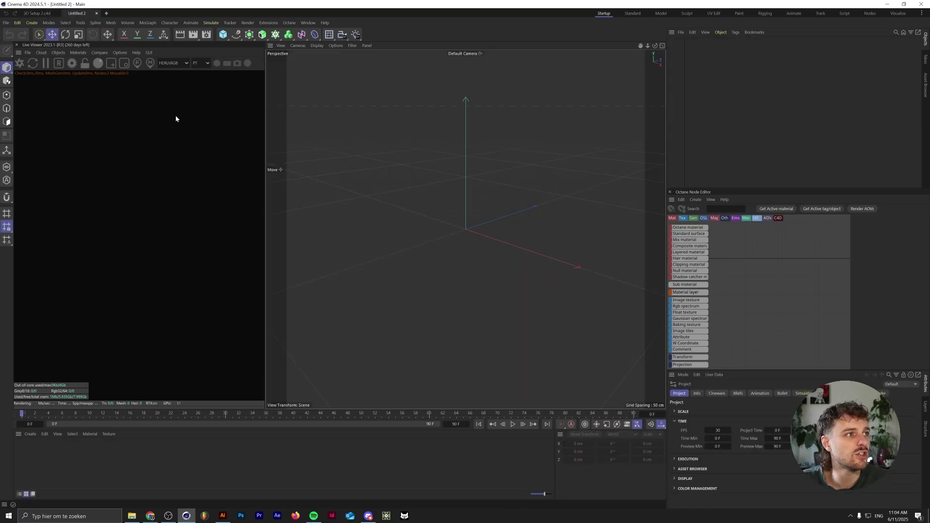
{"action": "left_click", "coordinate": [5, 23]}
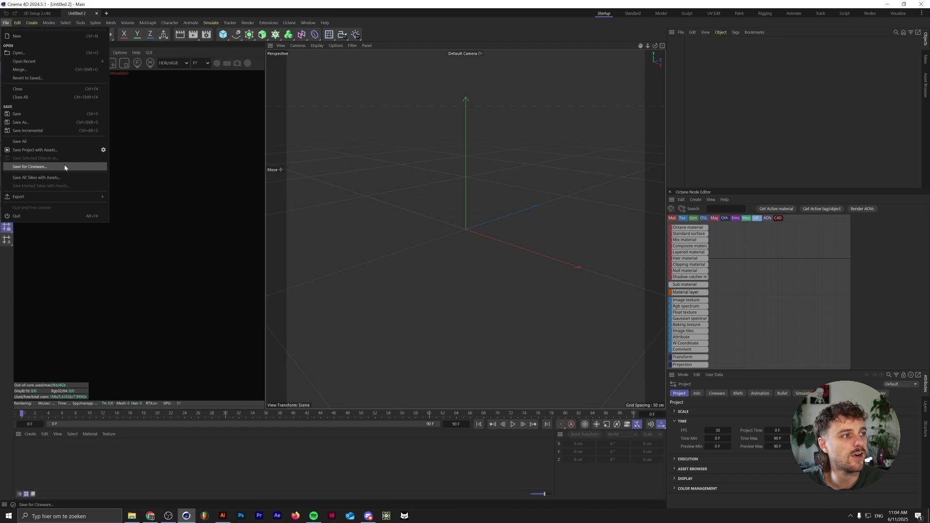
{"action": "left_click", "coordinate": [62, 97]}
{"action": "left_click", "coordinate": [139, 76]}
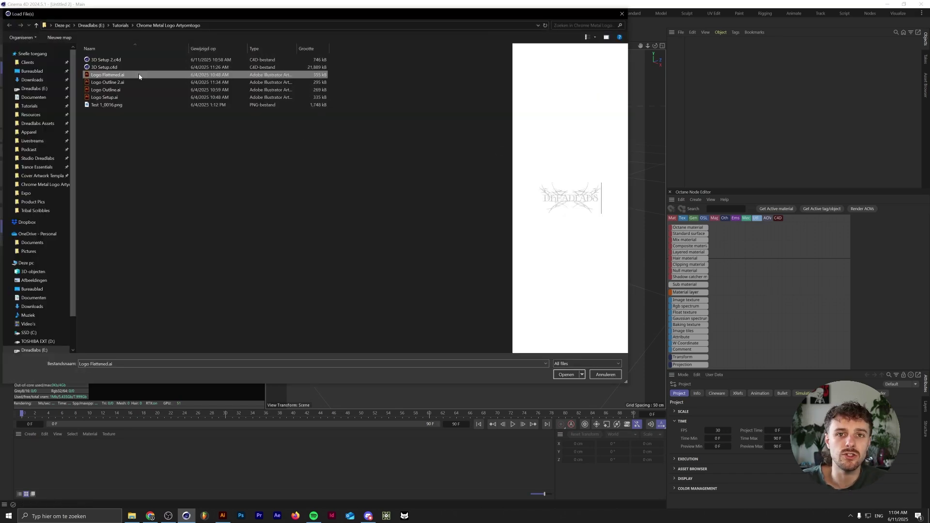
{"action": "double_click", "coordinate": [139, 76]}
- Merge in Logo Outline 2.ai, frame the logo, and hide the outline object
{"action": "left_click", "coordinate": [6, 22]}
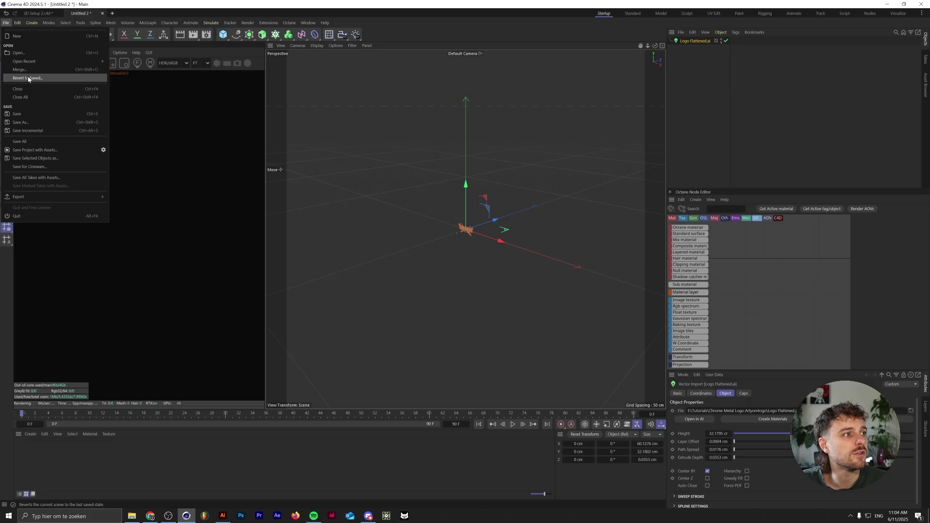
{"action": "left_click", "coordinate": [33, 71]}
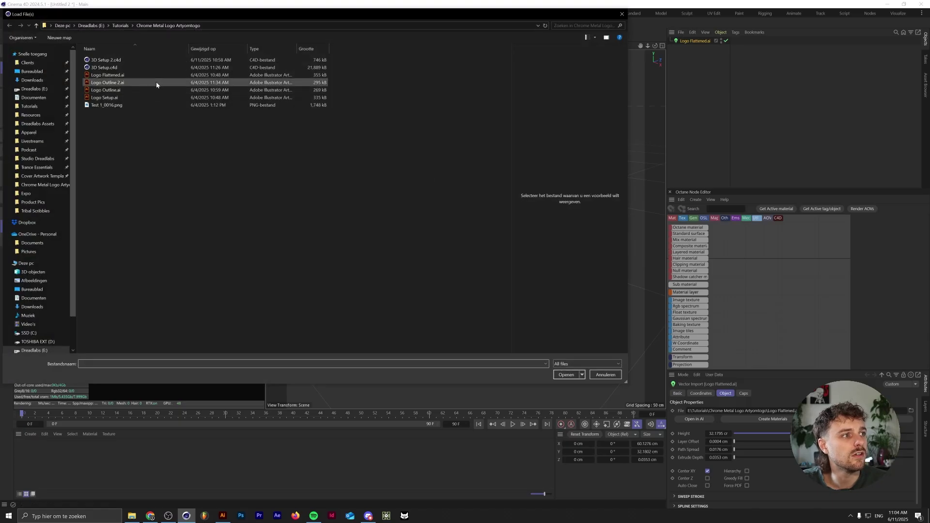
{"action": "double_click", "coordinate": [158, 83]}
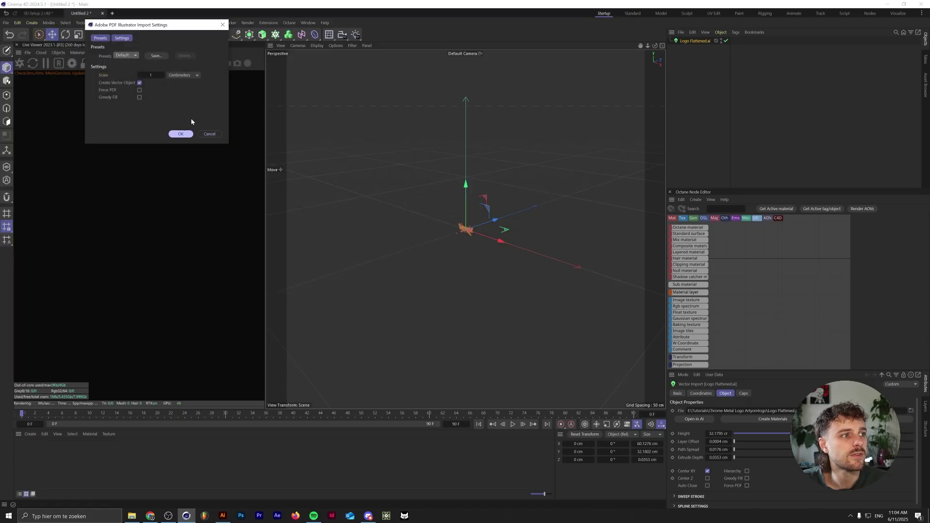
{"action": "left_click", "coordinate": [182, 133]}
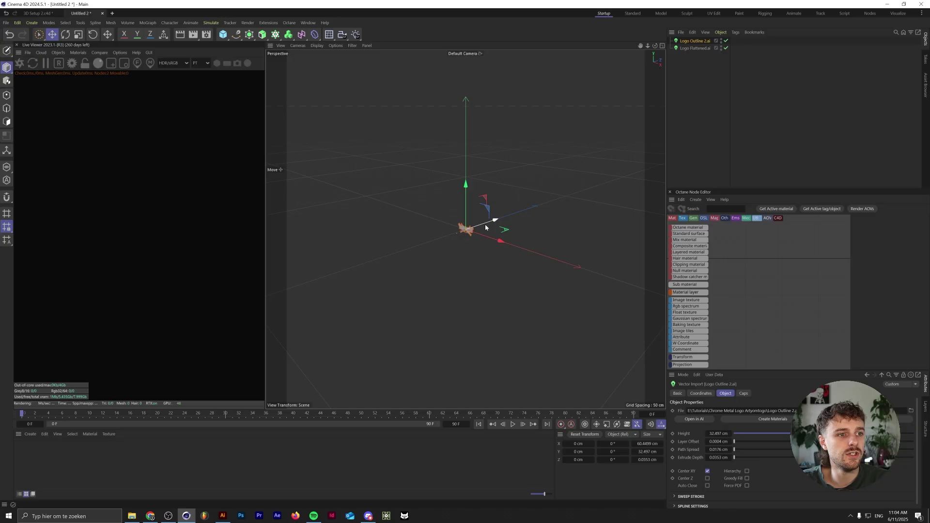
{"action": "key", "text": "h"}
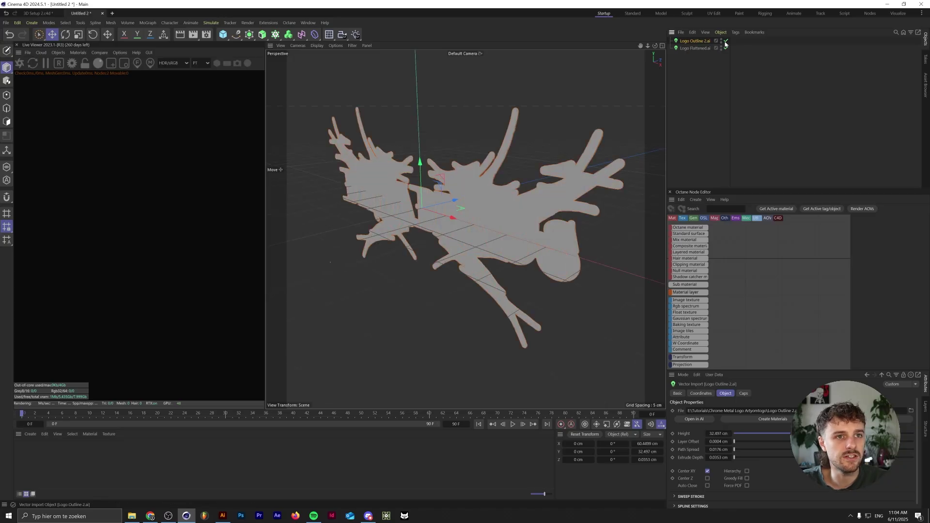
{"action": "left_click", "coordinate": [726, 41]}
- Give both logo imports 0 cm layer offset and 0.1 cm extrude depth
{"action": "left_click", "coordinate": [694, 48], "text": "ctrl"}
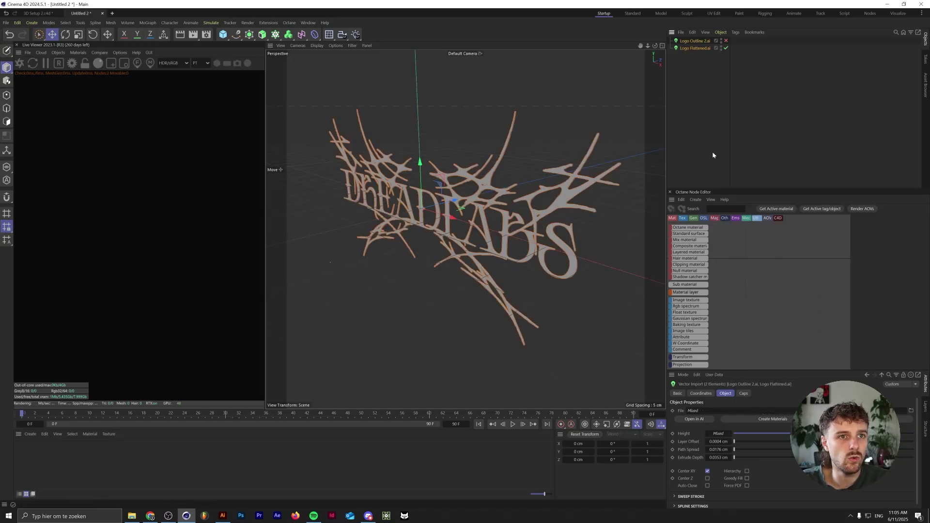
{"action": "left_click", "coordinate": [734, 442]}
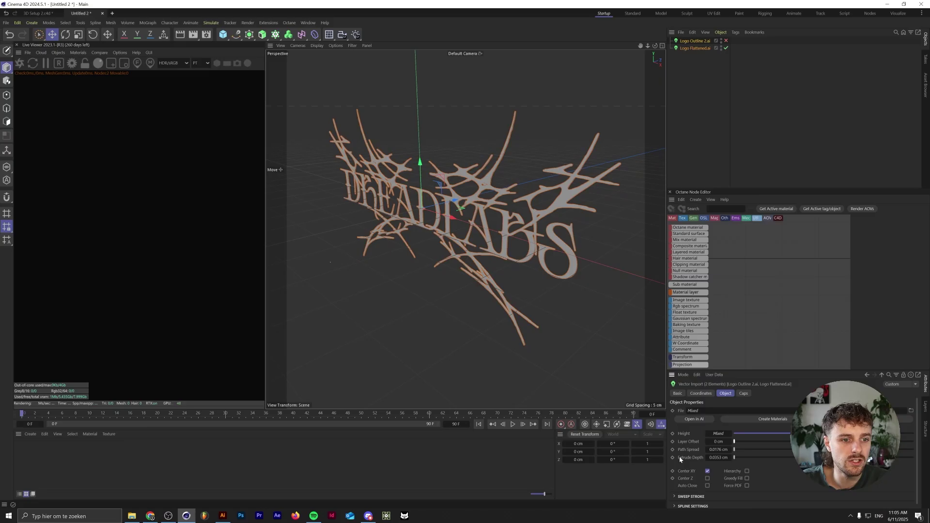
{"action": "left_click_drag", "start_coordinate": [734, 458], "coordinate": [696, 459]}
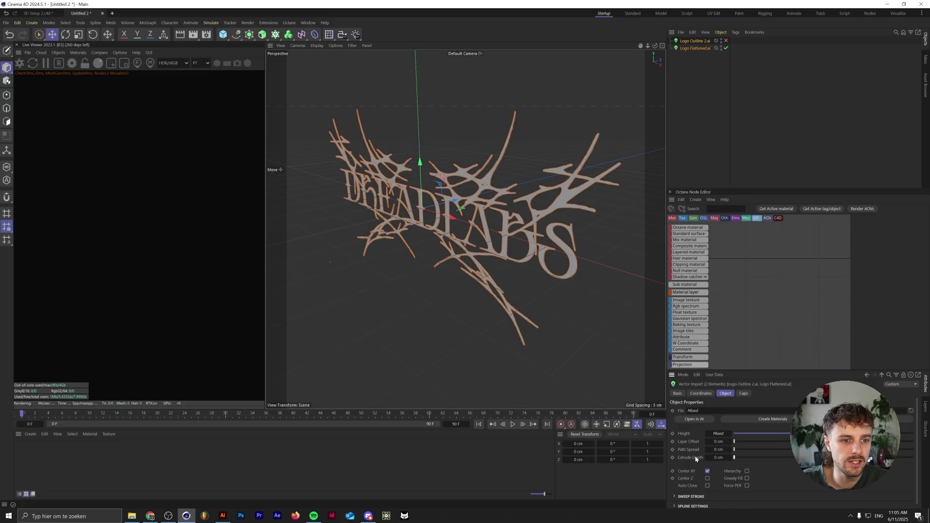
{"action": "type", "text": "0.1"}
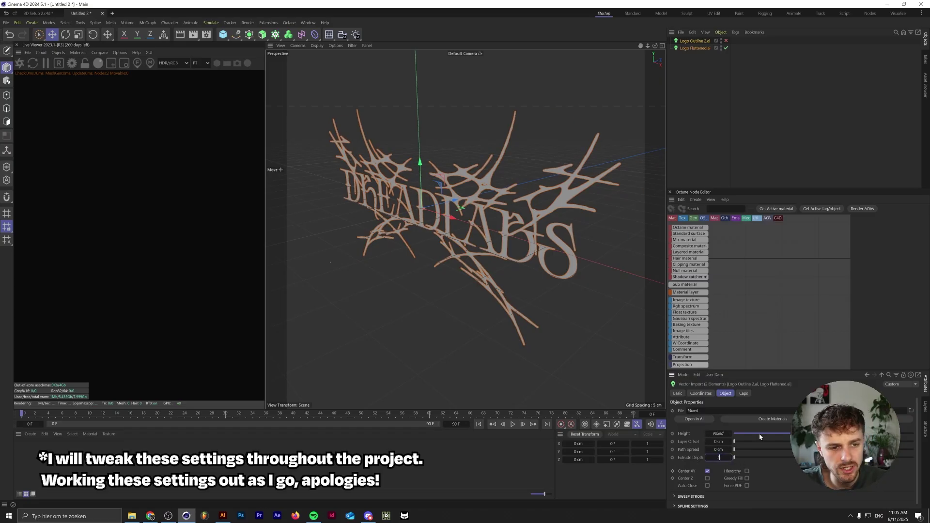
{"action": "key", "text": "Return"}
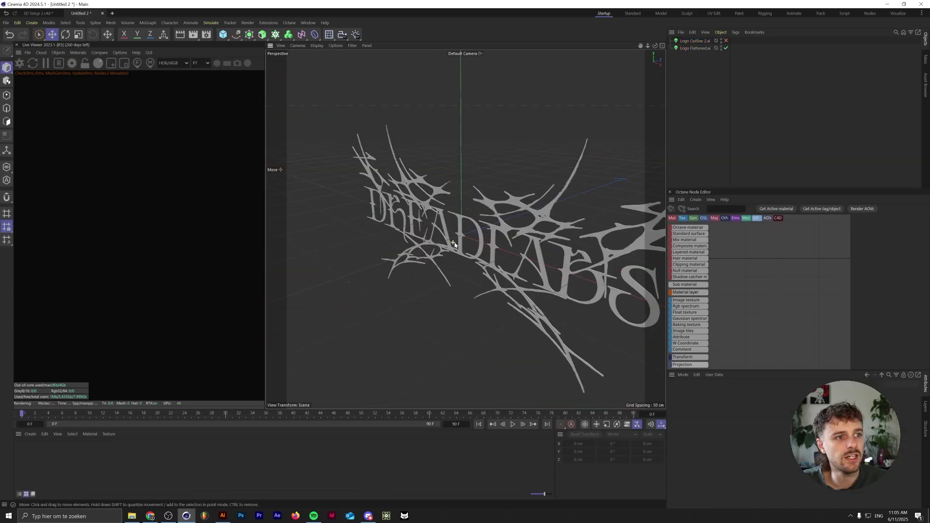
- Check each import's settings, then orbit in close around the letters ADI
{"action": "left_click", "coordinate": [697, 48]}
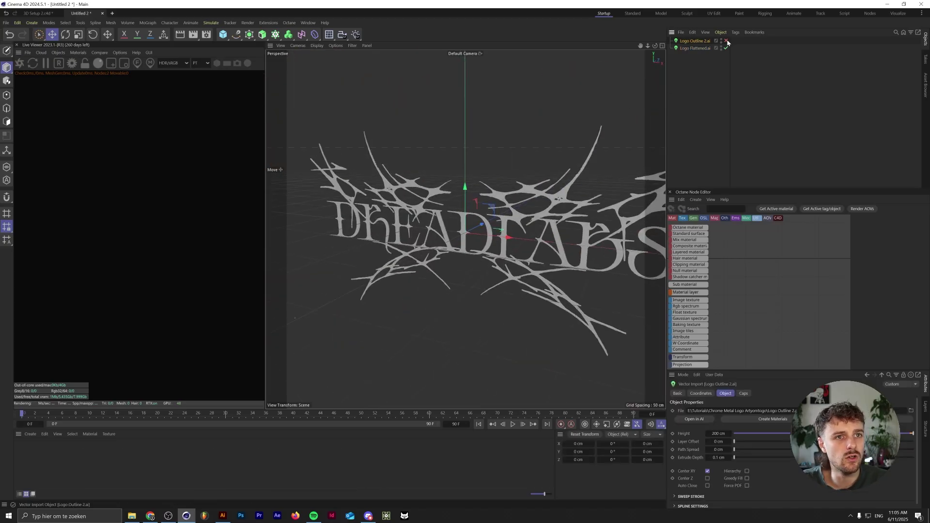
{"action": "left_click", "coordinate": [701, 41]}
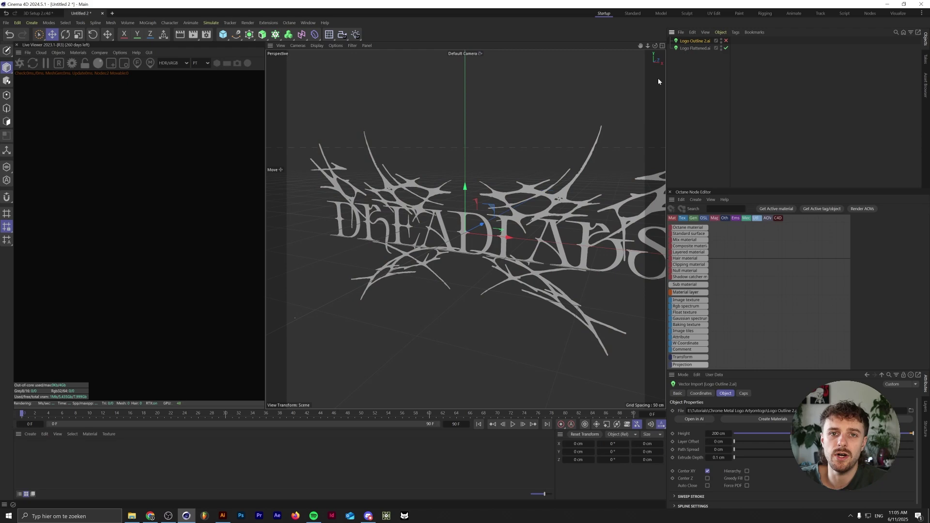
{"action": "left_click", "coordinate": [696, 48]}
{"action": "scroll", "coordinate": [459, 220], "scroll_direction": "up", "scroll_amount": 5}
{"action": "left_click_drag", "start_coordinate": [459, 220], "coordinate": [422, 160], "text": "alt"}
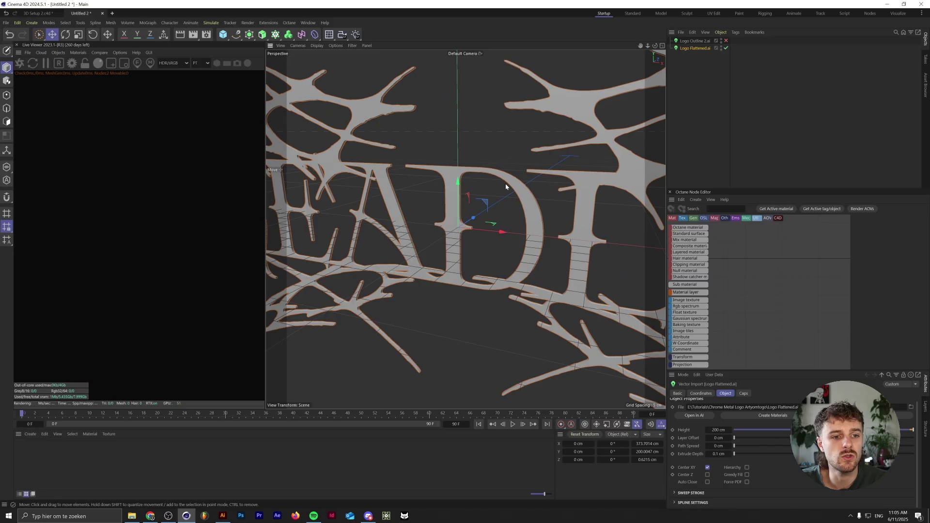
- Put Logo Flattened.ai inside a Volume Builder wrapped by a Volume Mesher
{"action": "left_click", "coordinate": [289, 34]}
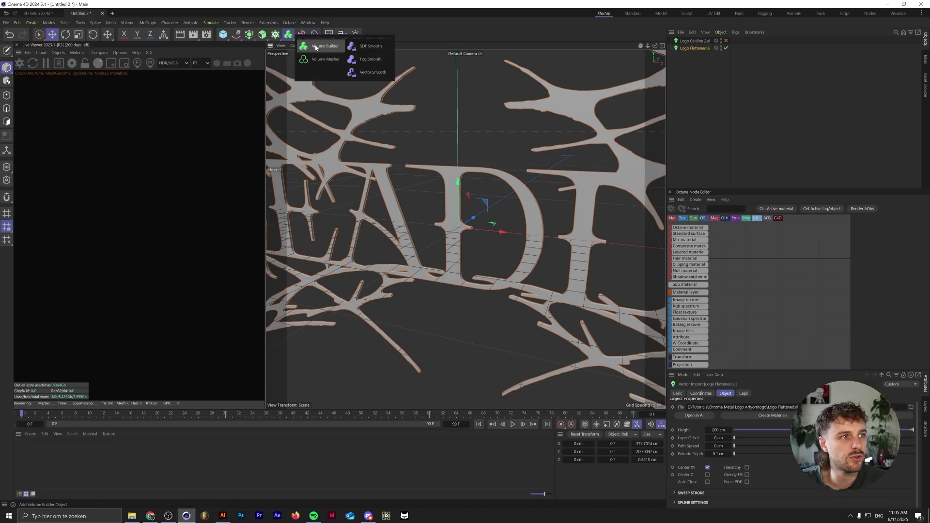
{"action": "left_click", "coordinate": [316, 47], "text": "alt"}
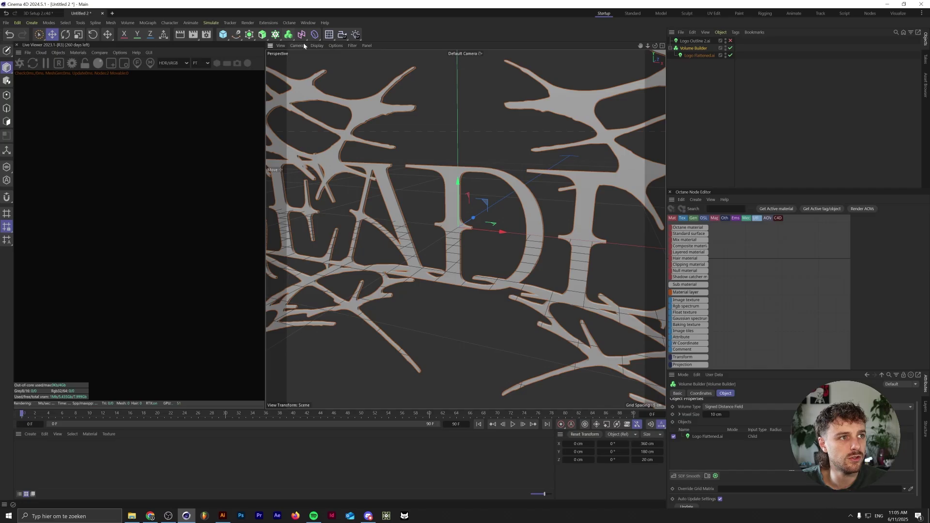
{"action": "left_click", "coordinate": [290, 35]}
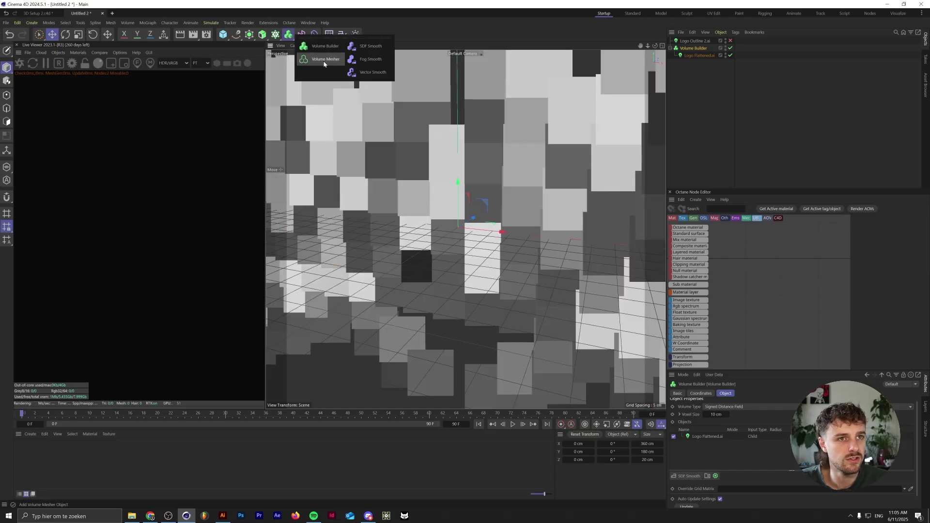
{"action": "left_click", "coordinate": [322, 57], "text": "alt"}
- Set the Volume Builder voxel size to 0.1 cm and accept the calculation warning
{"action": "left_click", "coordinate": [699, 63]}
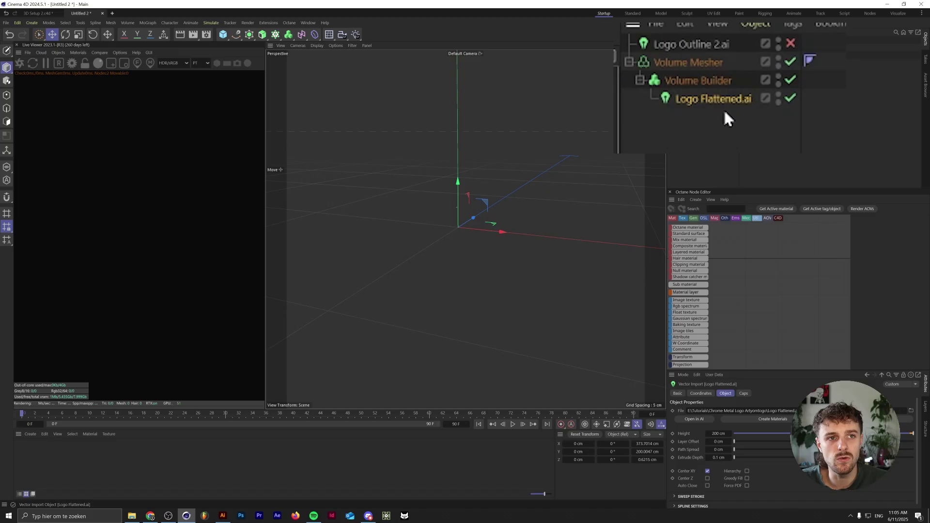
{"action": "left_click", "coordinate": [725, 80]}
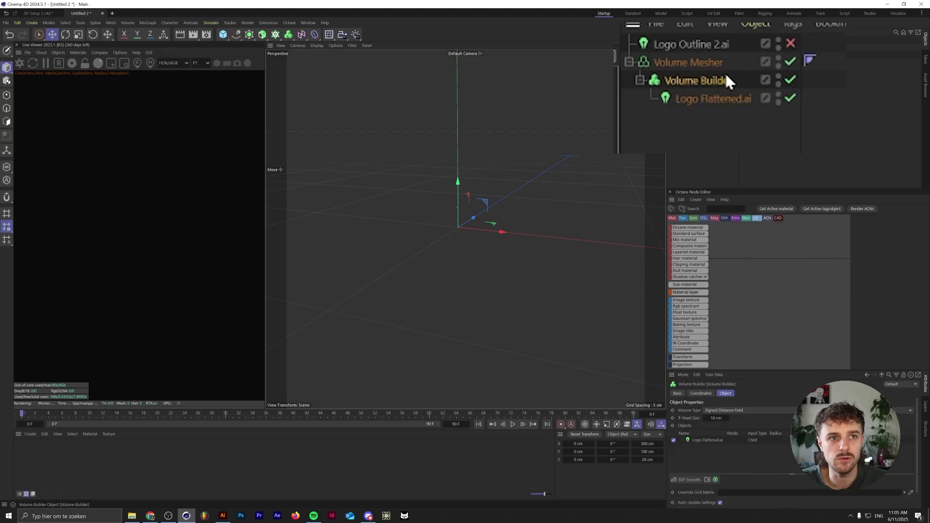
{"action": "scroll", "coordinate": [350, 219], "scroll_direction": "down", "scroll_amount": 5}
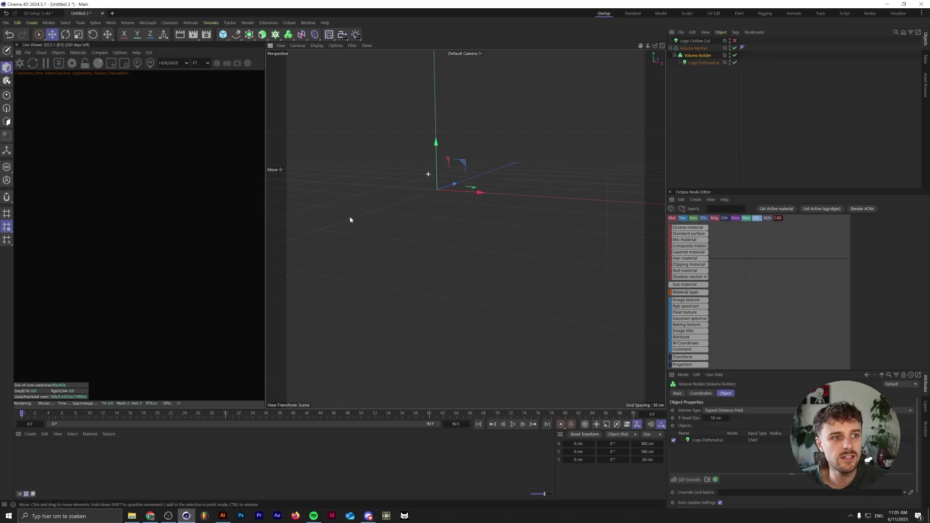
{"action": "scroll", "coordinate": [528, 276], "scroll_direction": "down", "scroll_amount": 2}
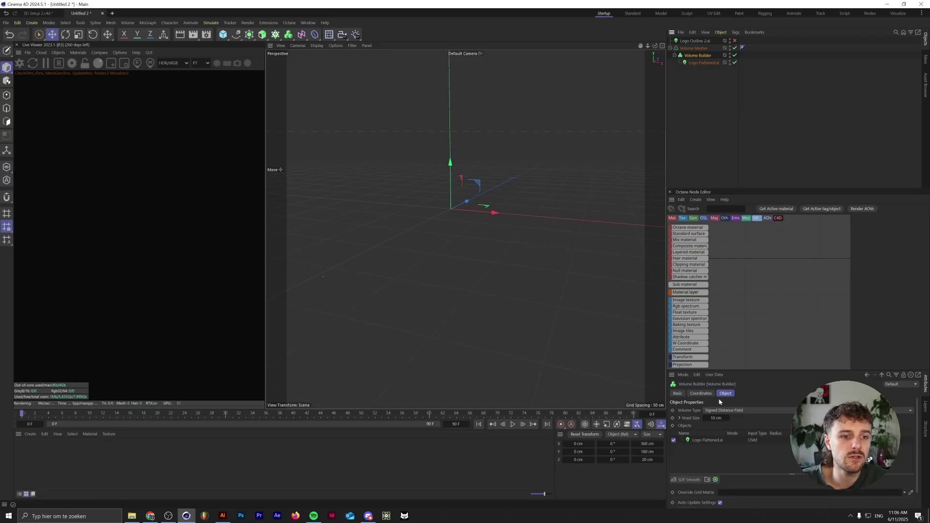
{"action": "left_click_drag", "start_coordinate": [755, 372], "coordinate": [756, 212]}
{"action": "type", "text": "0.1"}
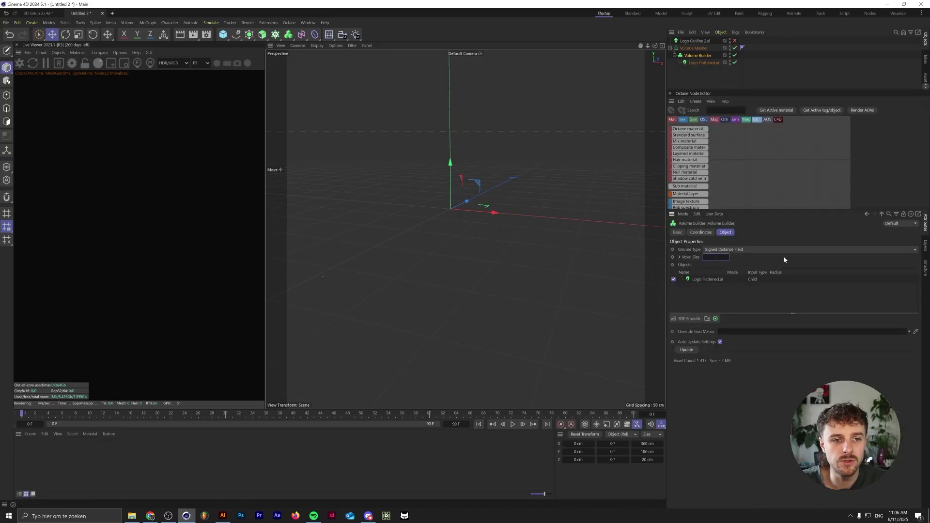
{"action": "key", "text": "Return"}
{"action": "left_click", "coordinate": [478, 285]}
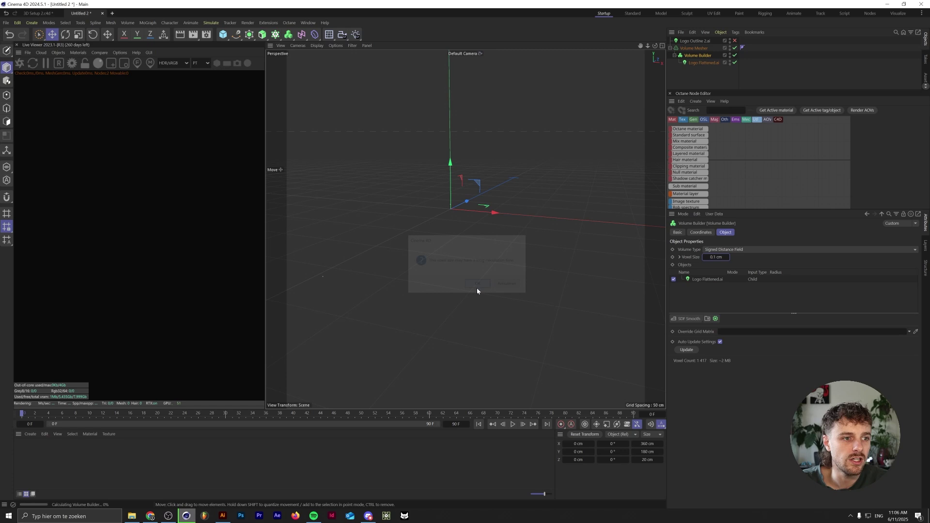
{"action": "scroll", "coordinate": [487, 179], "scroll_direction": "up", "scroll_amount": 5}
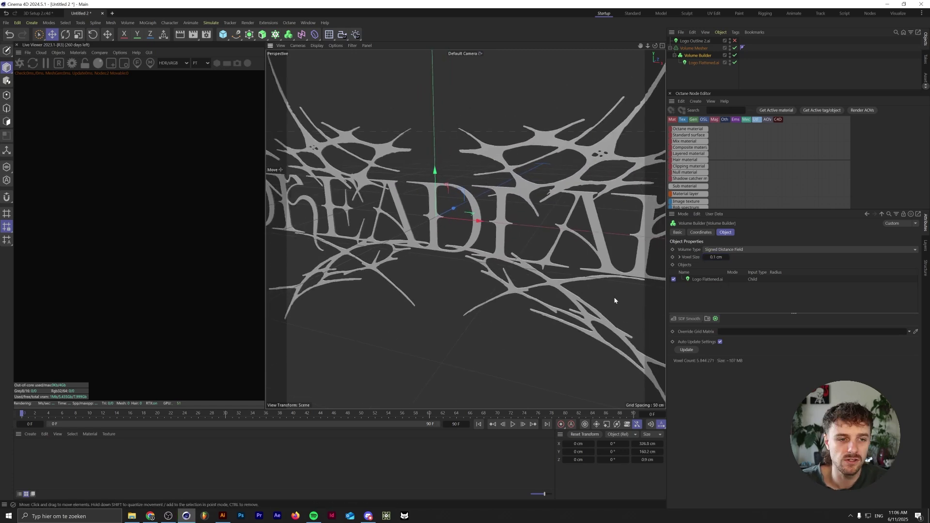
- Add an SDF Dilate and Erode filter with a 0.2 cm offset
{"action": "left_click", "coordinate": [689, 318]}
{"action": "left_click", "coordinate": [693, 336]}
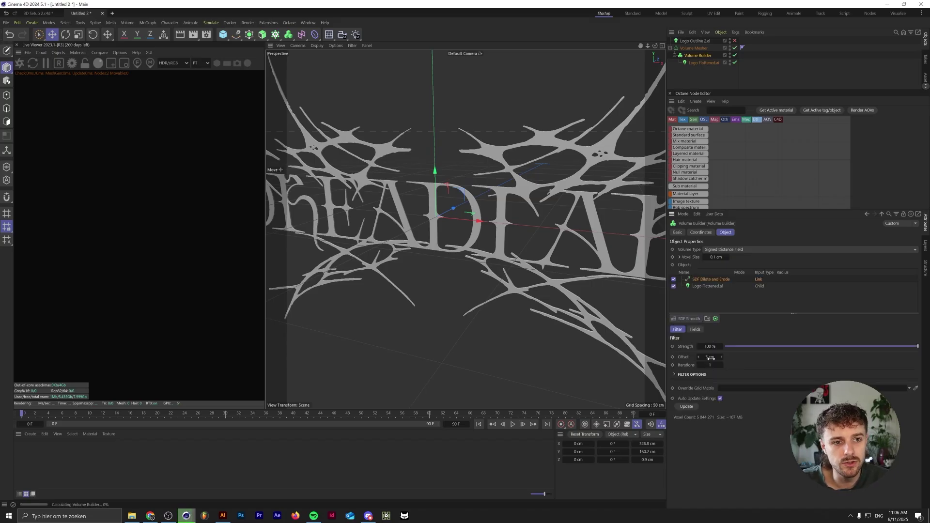
{"action": "left_click", "coordinate": [711, 358]}
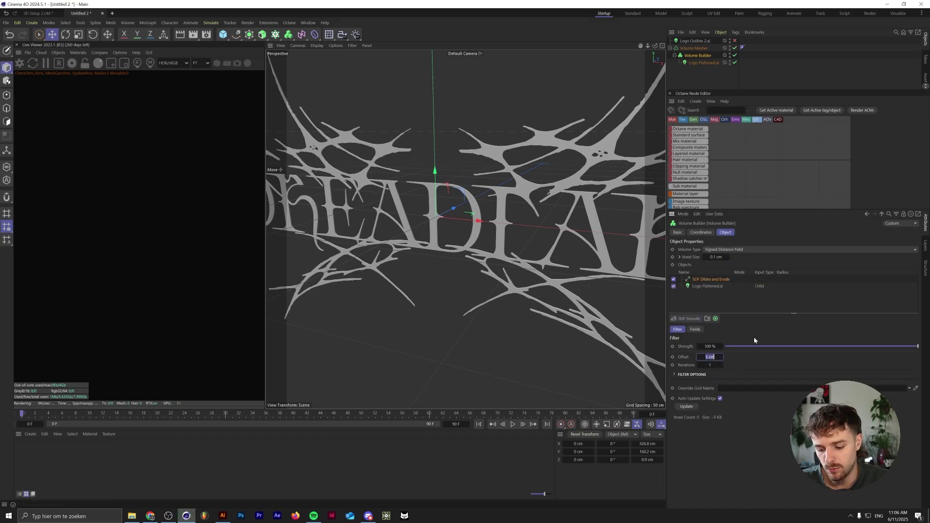
{"action": "type", "text": "0.2"}
{"action": "key", "text": "Return"}
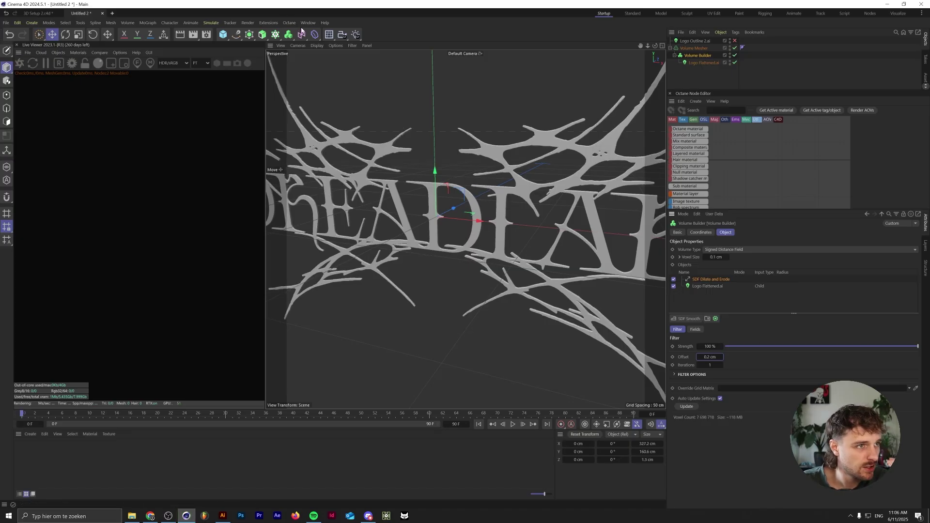
- Switch the viewport to flat dark shading and add an SDF Smooth filter, voxel distance 1
{"action": "left_click", "coordinate": [317, 45]}
{"action": "left_click", "coordinate": [340, 76]}
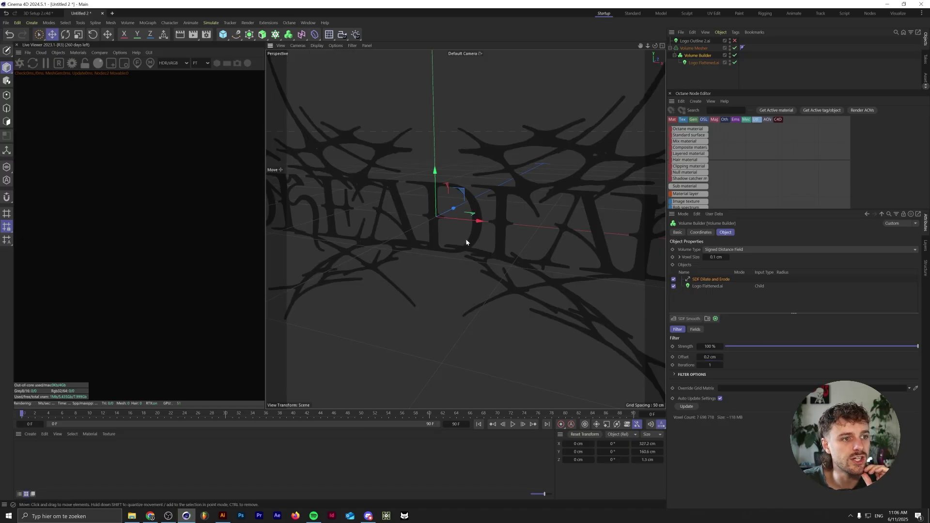
{"action": "left_click", "coordinate": [700, 319]}
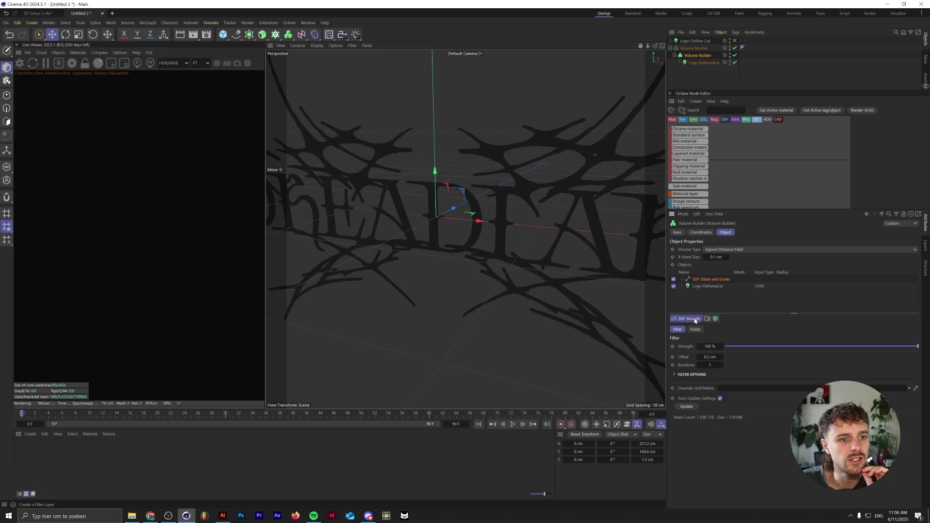
{"action": "left_click", "coordinate": [705, 326]}
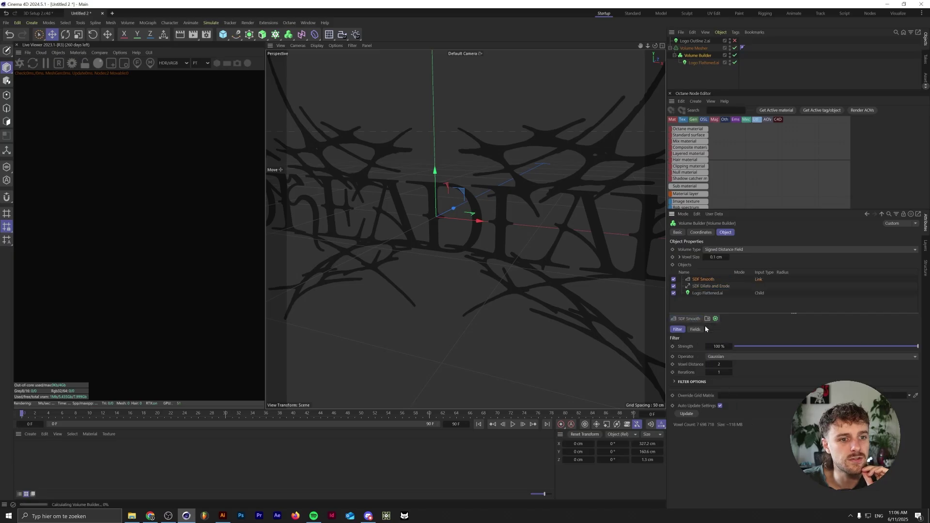
{"action": "left_click", "coordinate": [708, 364]}
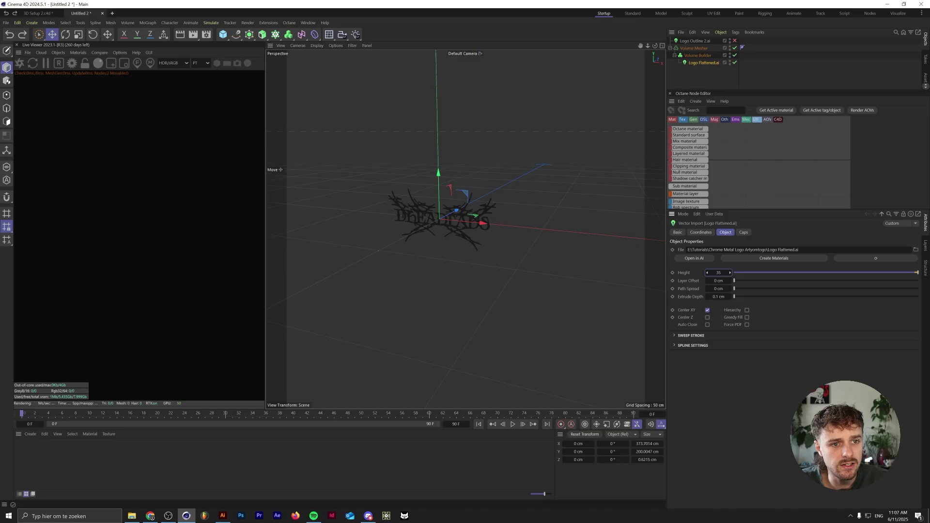
- Set Logo Flattened.ai to 35 cm height, inspect the rebuilt mesh, and select the Volume Mesher
{"action": "key", "text": "Tab"}
{"action": "key", "text": "Tab"}
{"action": "key", "text": "Tab"}
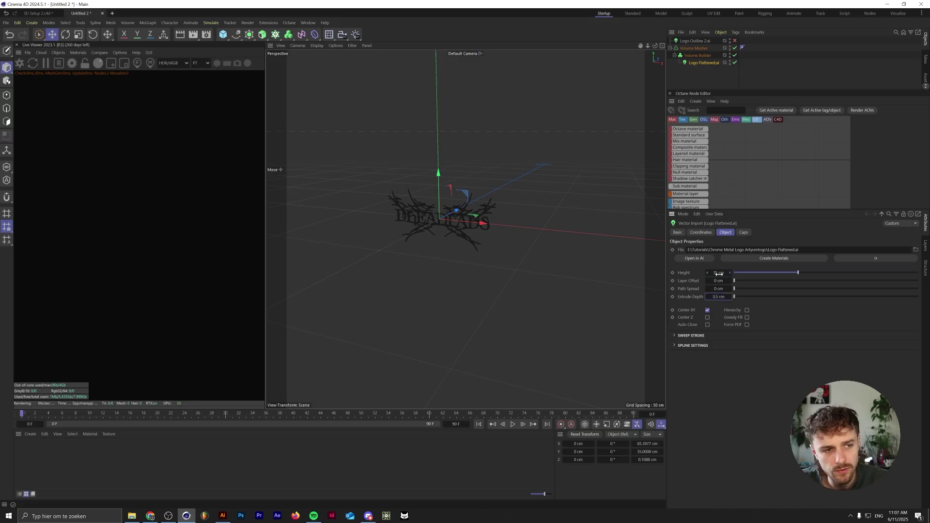
{"action": "scroll", "coordinate": [459, 195], "scroll_direction": "up", "scroll_amount": 10}
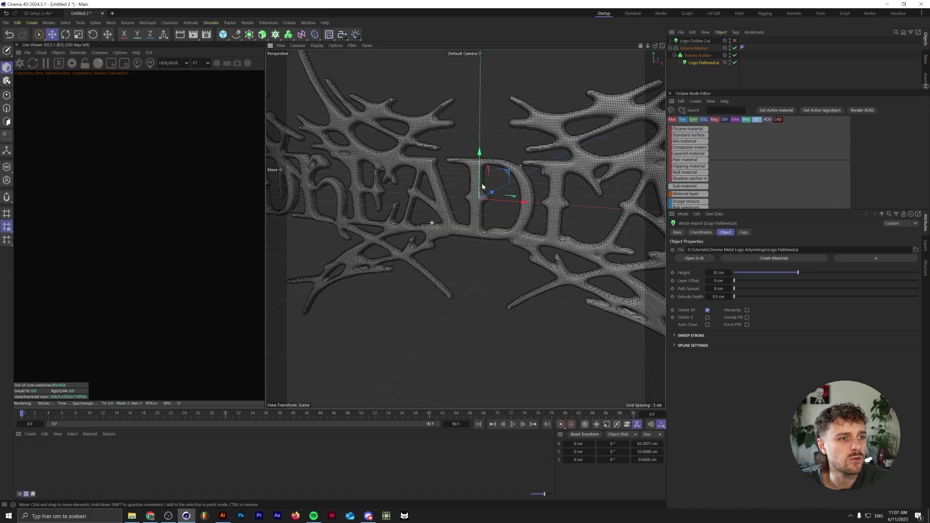
{"action": "left_click_drag", "start_coordinate": [542, 198], "coordinate": [462, 248], "text": "alt"}
{"action": "scroll", "coordinate": [500, 223], "scroll_direction": "up", "scroll_amount": 3}
{"action": "scroll", "coordinate": [500, 223], "scroll_direction": "down", "scroll_amount": 10}
{"action": "left_click", "coordinate": [465, 232]}
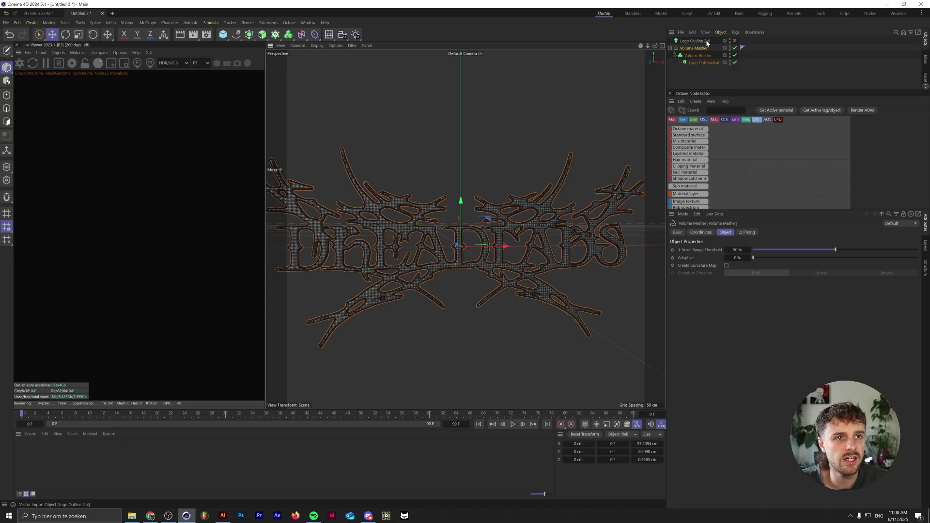
- Duplicate the Volume Mesher setup and delete the copied Logo Flattened.ai
{"action": "left_click", "coordinate": [698, 55]}
{"action": "left_click", "coordinate": [699, 49], "text": "ctrl"}
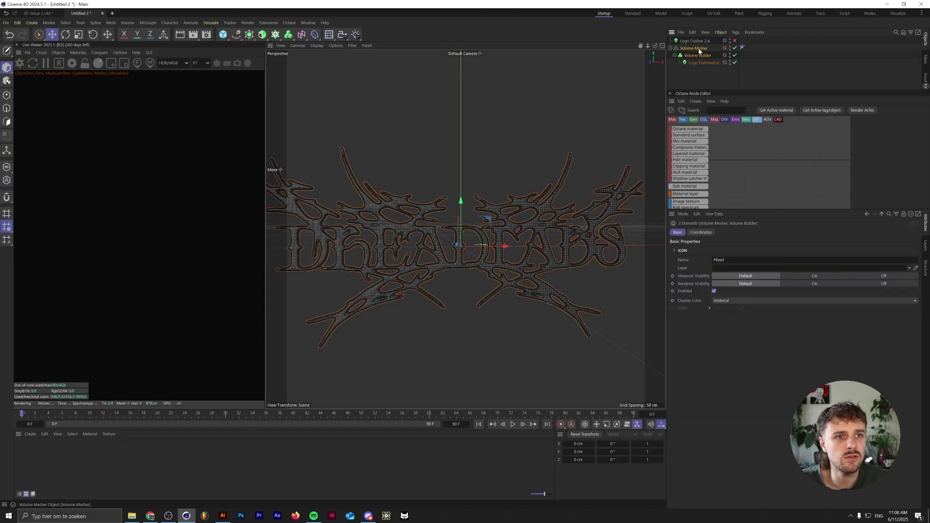
{"action": "key", "text": "ctrl+c"}
{"action": "key", "text": "ctrl+v"}
{"action": "left_click", "coordinate": [703, 55]}
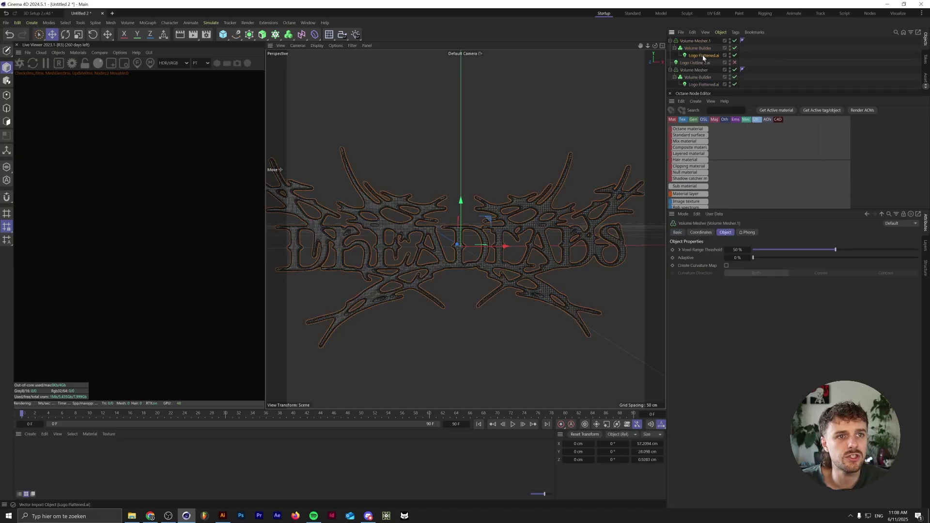
{"action": "key", "text": "Delete"}
- Put Logo Outline 2.ai in the copy's Volume Builder at 35 cm height, 1.5 cm extrude depth
{"action": "left_click", "coordinate": [703, 55]}
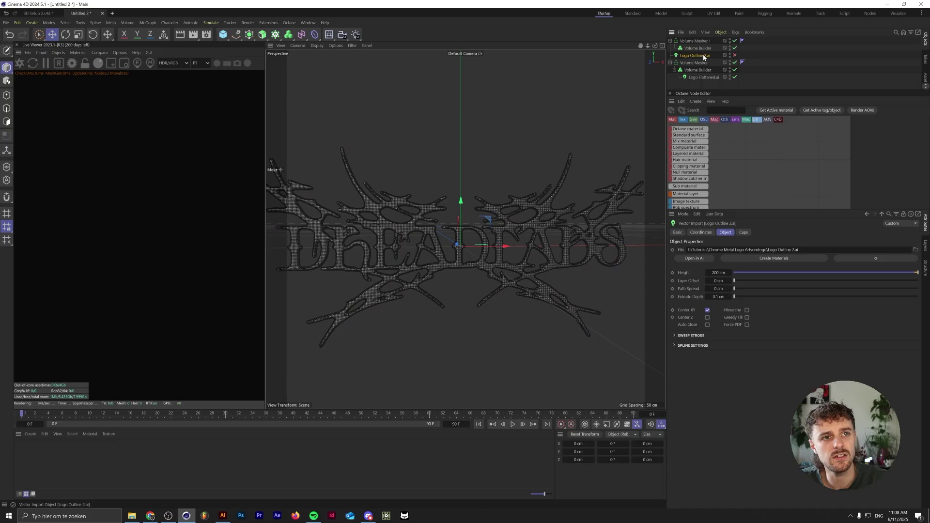
{"action": "left_click_drag", "start_coordinate": [704, 55], "coordinate": [699, 48]}
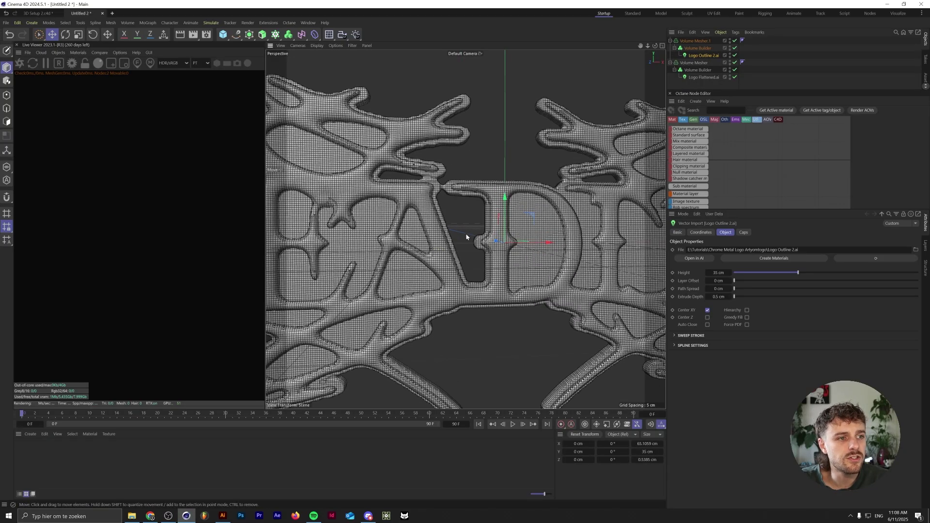
{"action": "scroll", "coordinate": [438, 255], "scroll_direction": "up", "scroll_amount": 3}
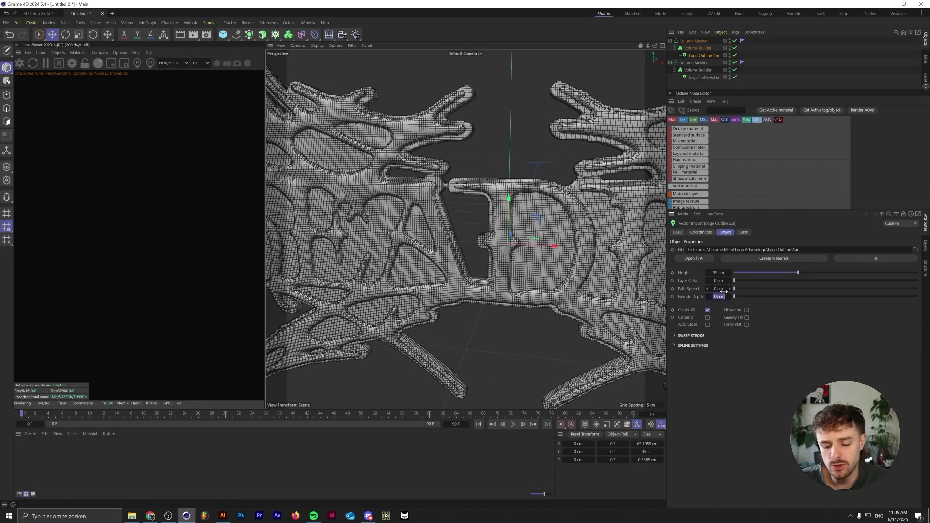
{"action": "key", "text": "Return"}
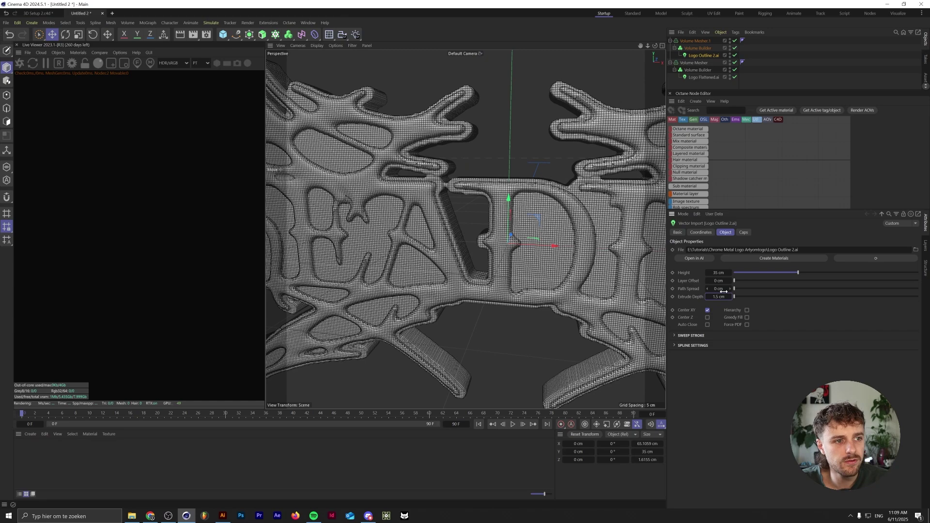
{"action": "left_click_drag", "start_coordinate": [532, 226], "coordinate": [542, 252], "text": "alt"}
- Commit the new SDF Dilate/Erode offset on the outline Volume Builder so the shell thickens
{"action": "left_click", "coordinate": [712, 287]}
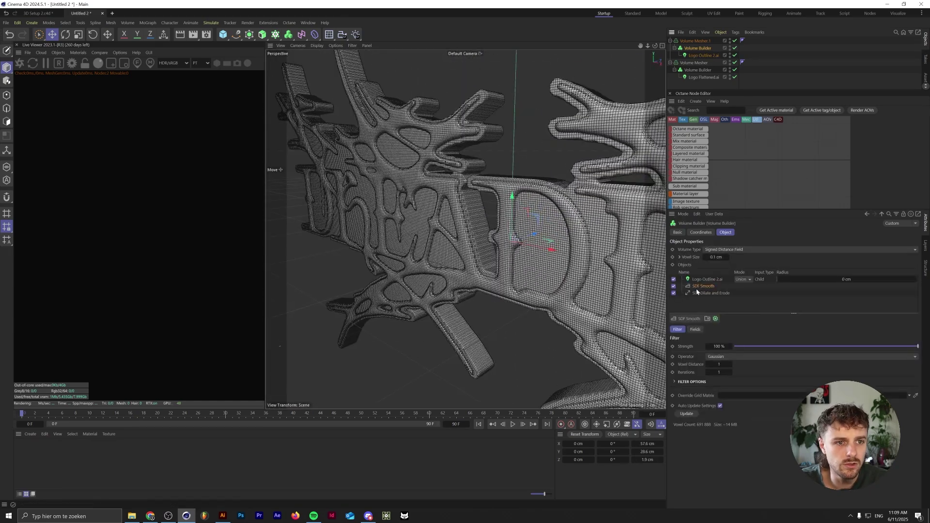
{"action": "left_click_drag", "start_coordinate": [703, 294], "coordinate": [703, 291]}
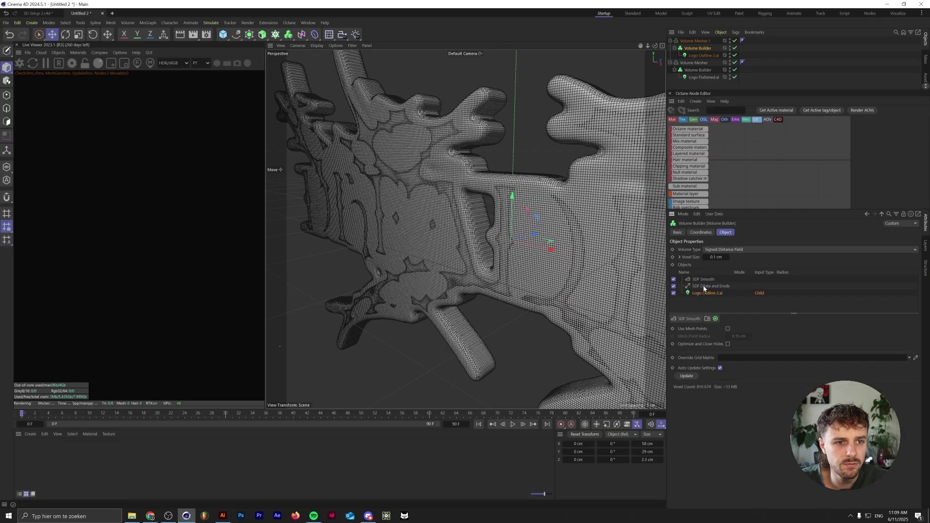
{"action": "left_click", "coordinate": [713, 357]}
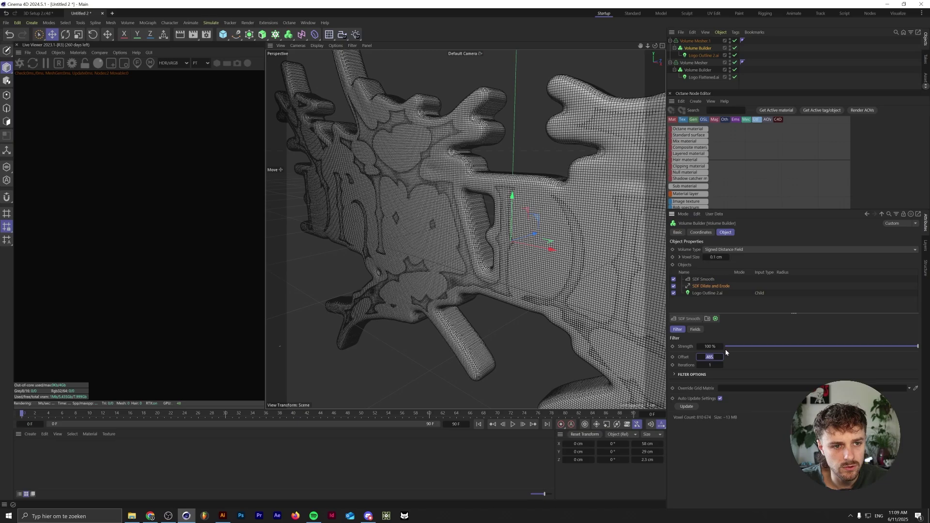
{"action": "key", "text": "Return"}
- Rename Volume Mesher.1, then inspect the Logo Outline 2.ai and Logo Flattened.ai imports
{"action": "left_click", "coordinate": [697, 41]}
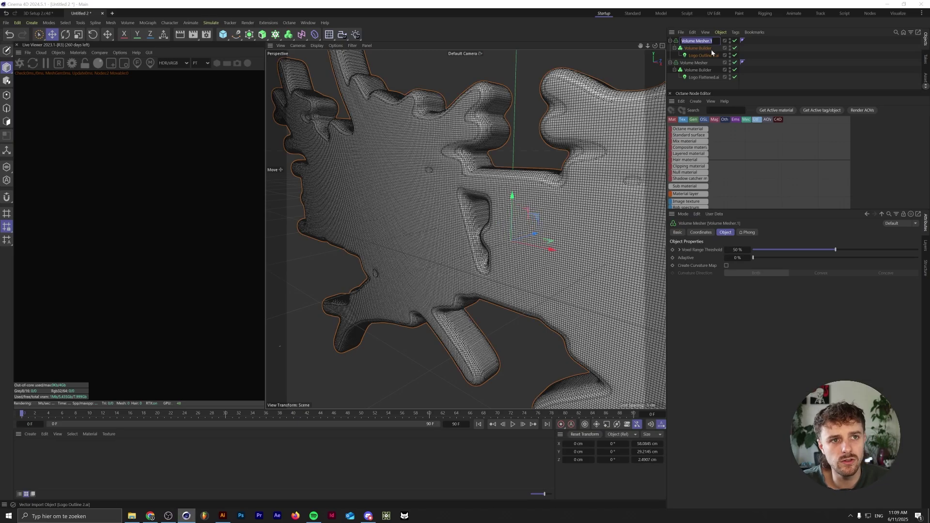
{"action": "double_click", "coordinate": [697, 40]}
{"action": "left_click", "coordinate": [709, 41]}
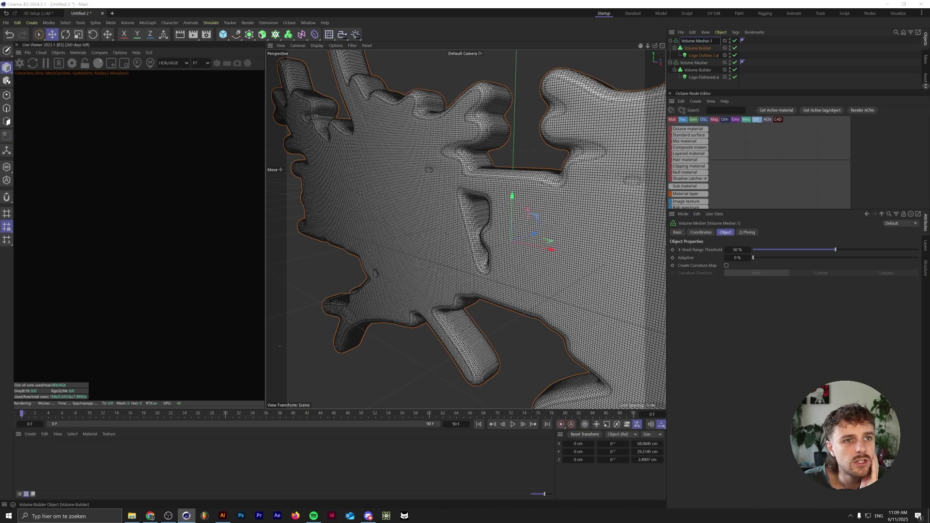
{"action": "left_click", "coordinate": [704, 55]}
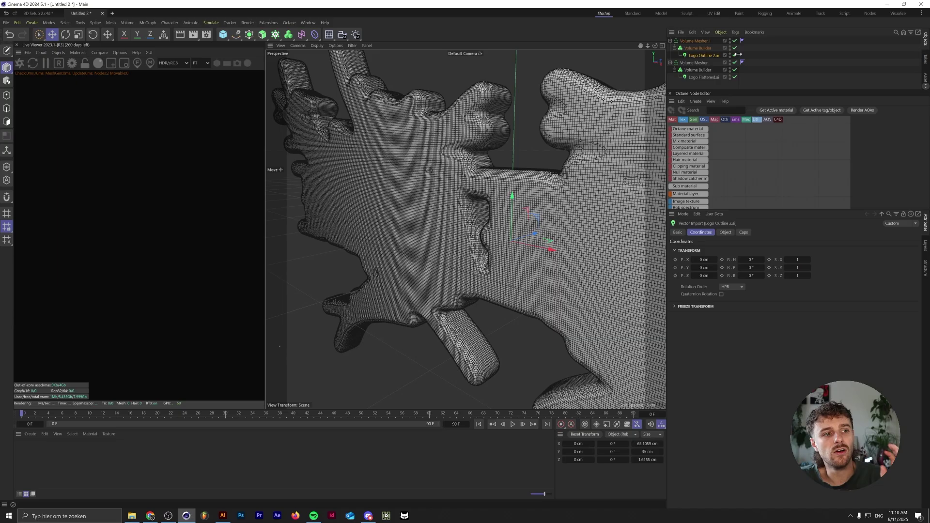
{"action": "left_click", "coordinate": [703, 77]}
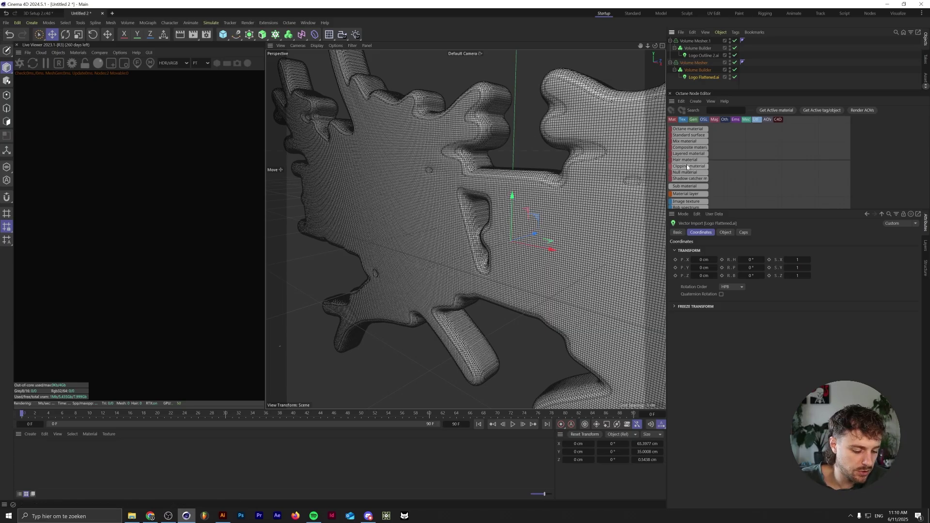
- Duplicate Logo Flattened.ai into the outline Volume Builder
{"action": "key", "text": "ctrl+v"}
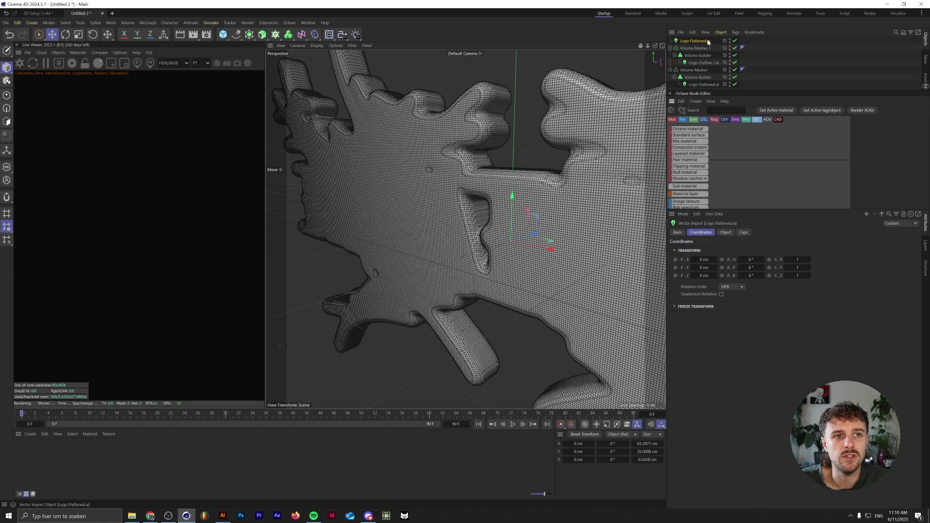
{"action": "left_click_drag", "start_coordinate": [697, 43], "coordinate": [700, 56]}
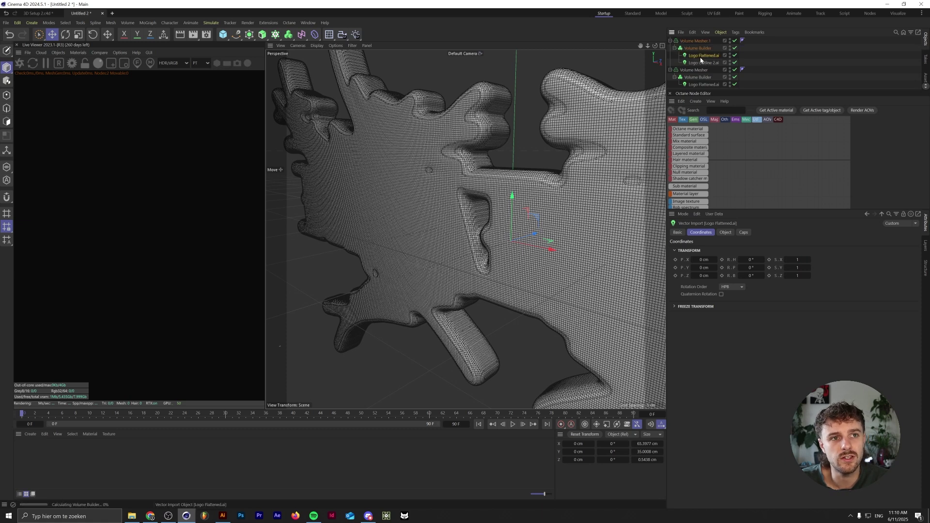
{"action": "left_click", "coordinate": [698, 48]}
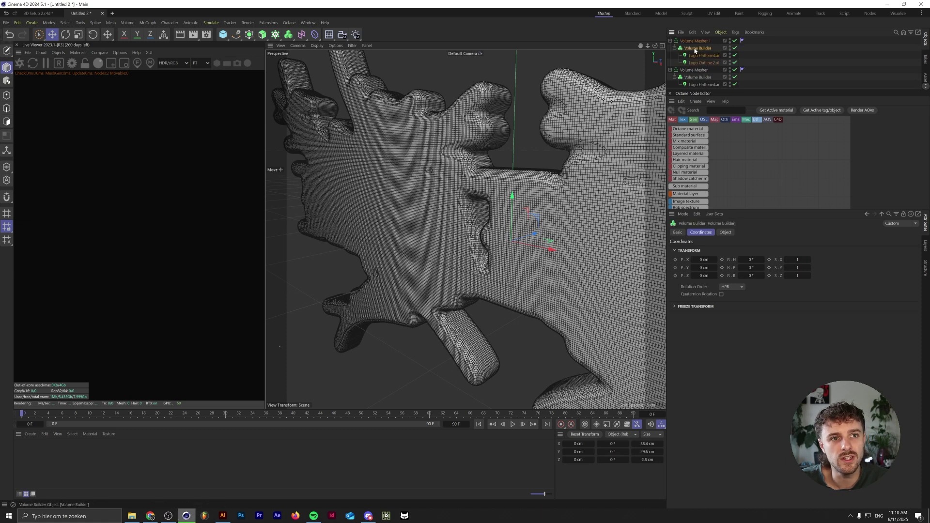
{"action": "left_click", "coordinate": [725, 233]}
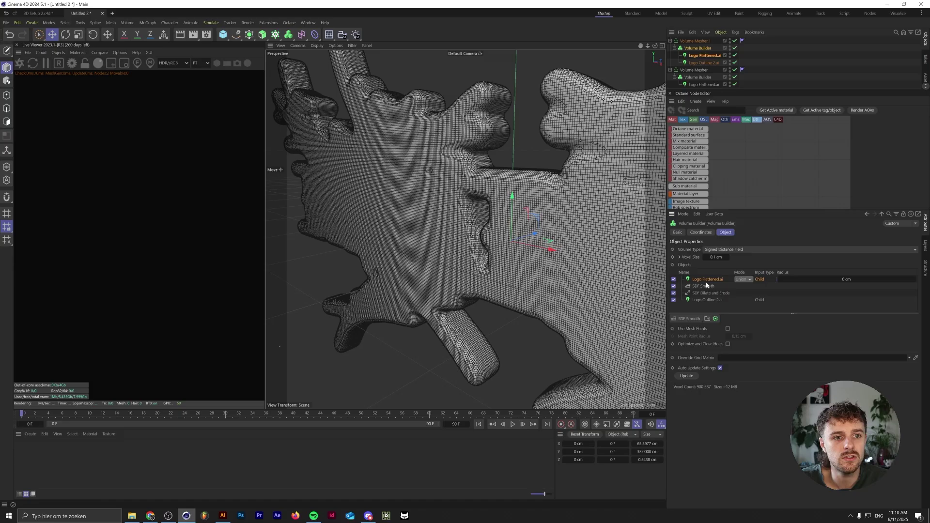
- Order SDF Smooth above the Logo Flattened.ai copy and set its mode to Subtract
{"action": "left_click_drag", "start_coordinate": [706, 286], "coordinate": [701, 281]}
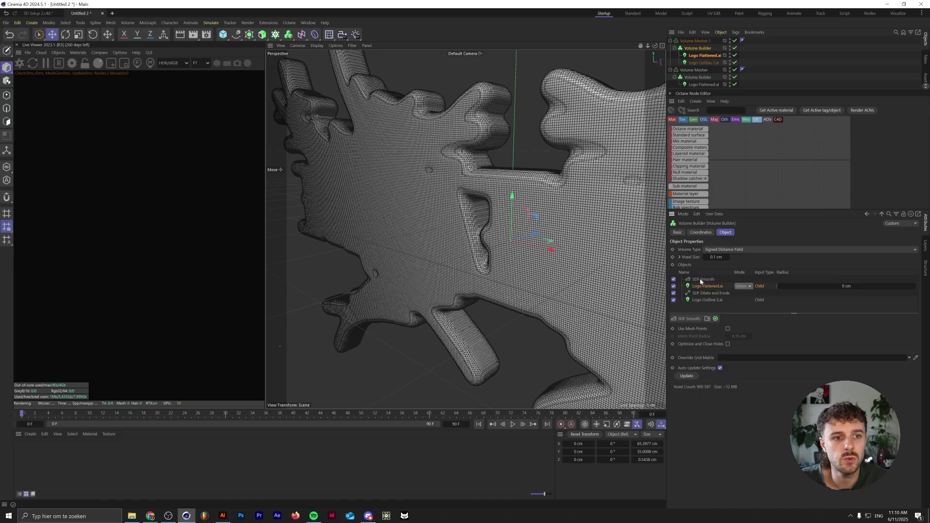
{"action": "left_click", "coordinate": [743, 287]}
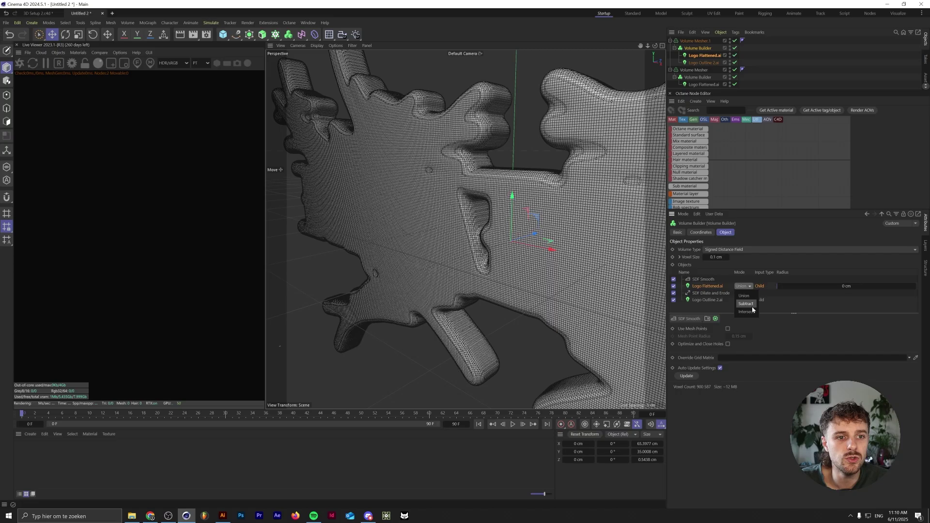
{"action": "left_click", "coordinate": [751, 304]}
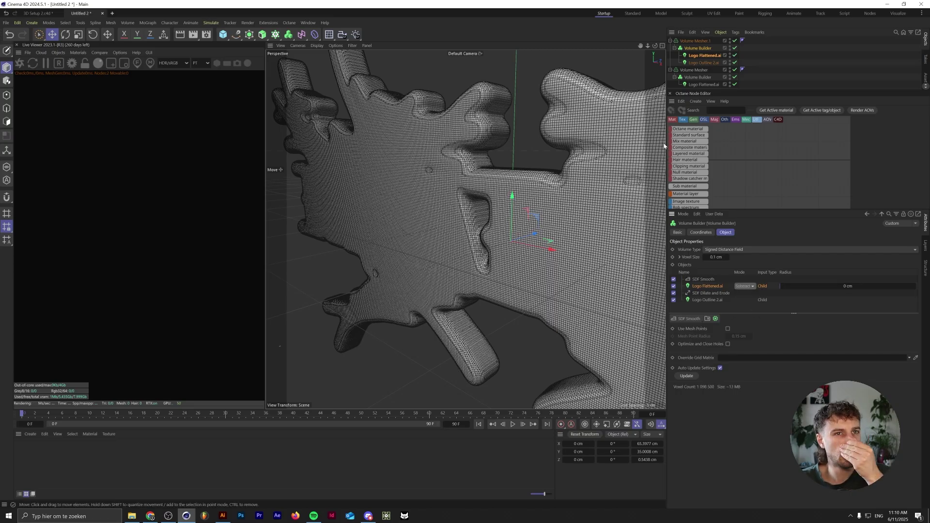
{"action": "left_click", "coordinate": [702, 56]}
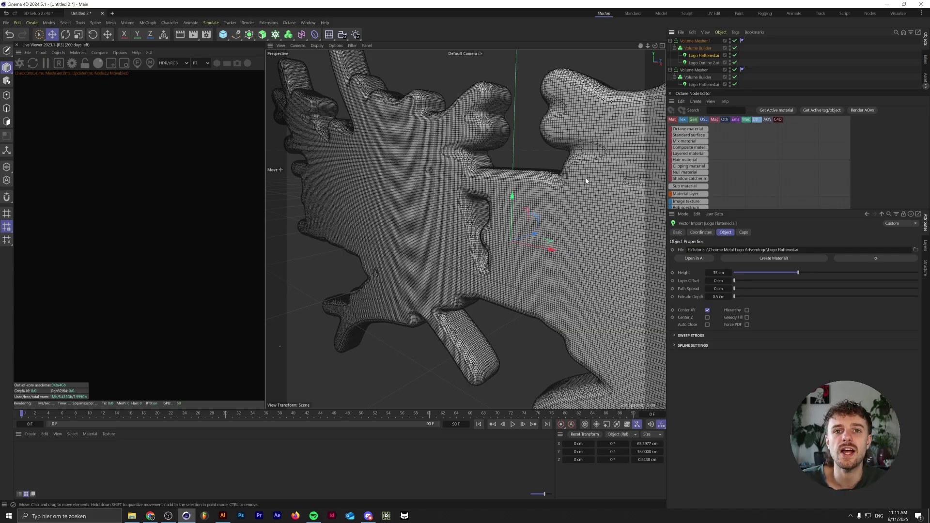
- Give the subtracting logo copy an 8 cm Extrude Depth and a Z position of -2 cm
{"action": "left_click", "coordinate": [716, 298]}
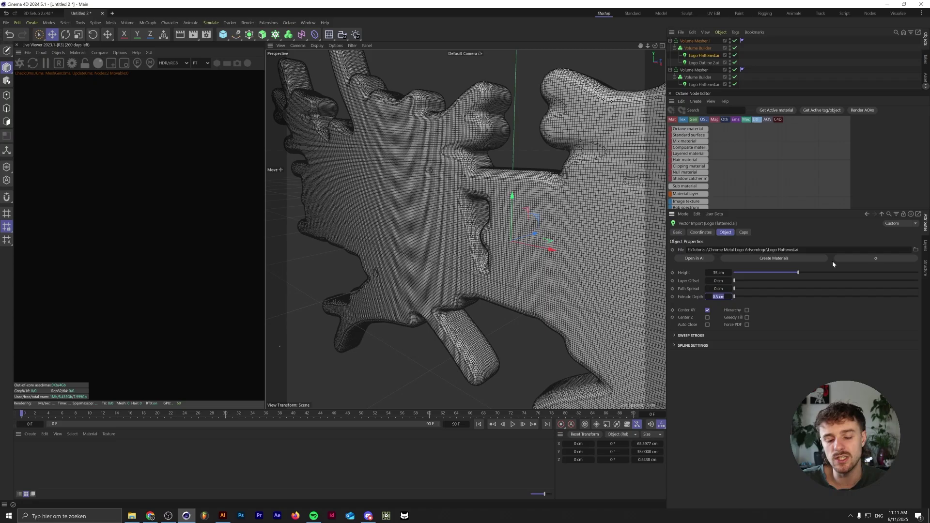
{"action": "left_click", "coordinate": [702, 232]}
{"action": "left_click", "coordinate": [704, 276]}
{"action": "type", "text": "-"}
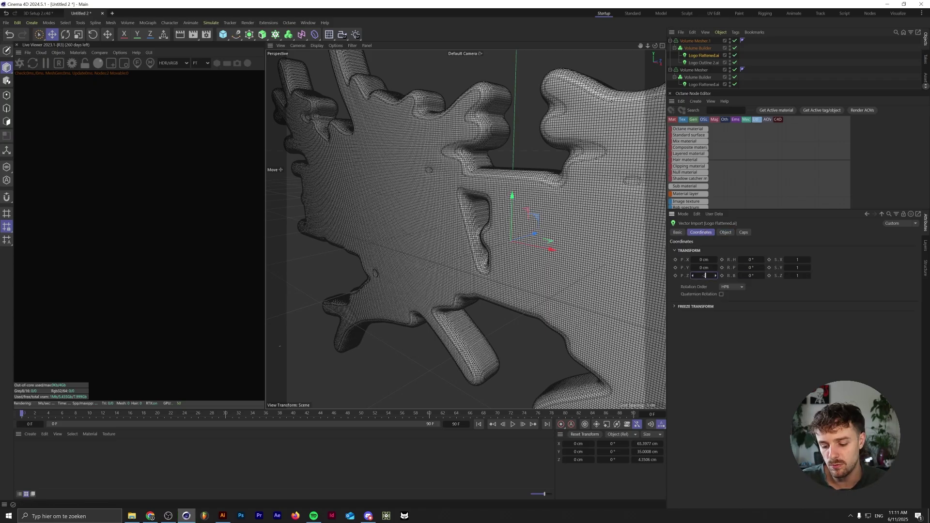
{"action": "type", "text": "2"}
{"action": "key", "text": "Return"}
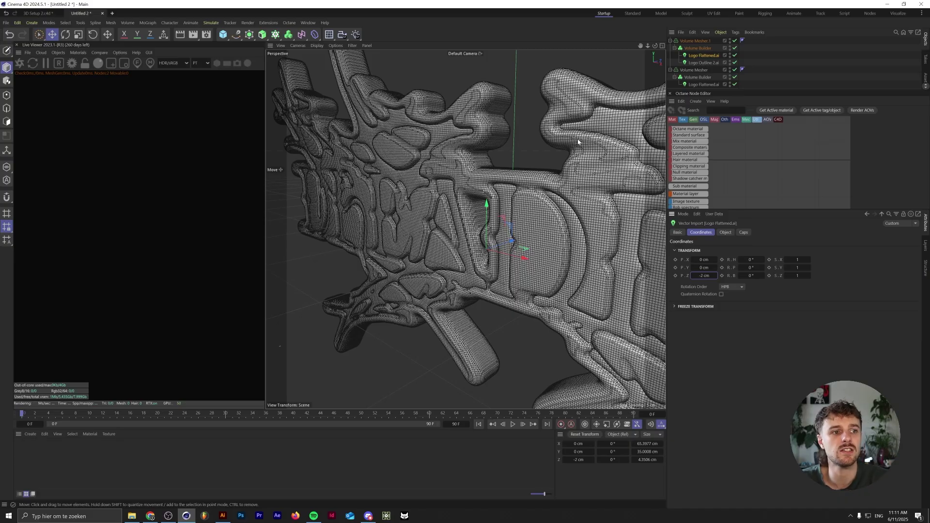
{"action": "left_click_drag", "start_coordinate": [450, 212], "coordinate": [477, 248], "text": "alt"}
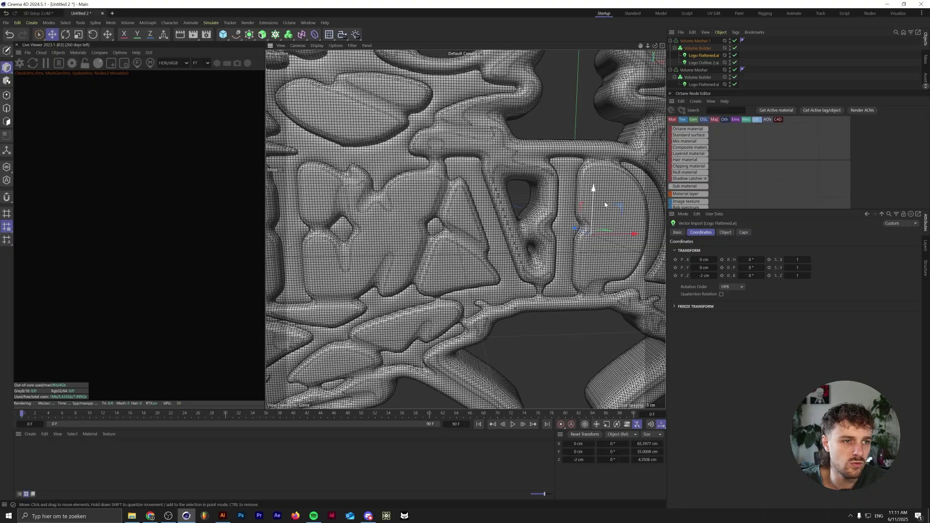
{"action": "left_click_drag", "start_coordinate": [567, 203], "coordinate": [487, 212], "text": "alt"}
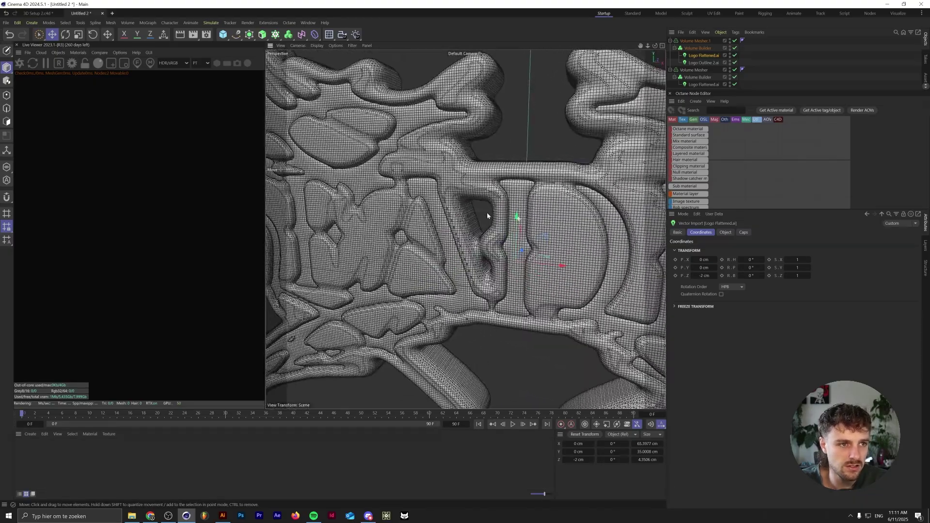
- Set the outline Volume Builder's SDF Smooth Voxel Distance from 1 to 2 and view the whole logo
{"action": "left_click", "coordinate": [692, 70]}
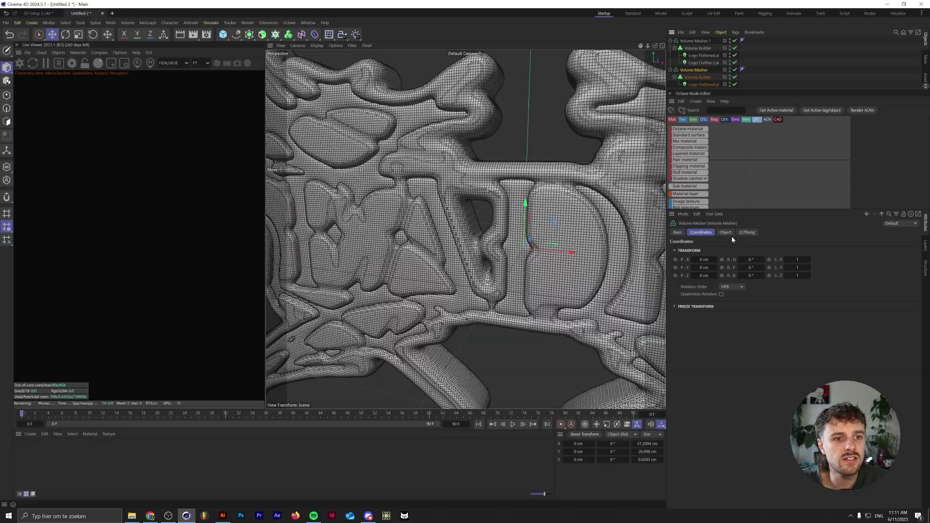
{"action": "left_click_drag", "start_coordinate": [572, 253], "coordinate": [541, 243], "text": "alt"}
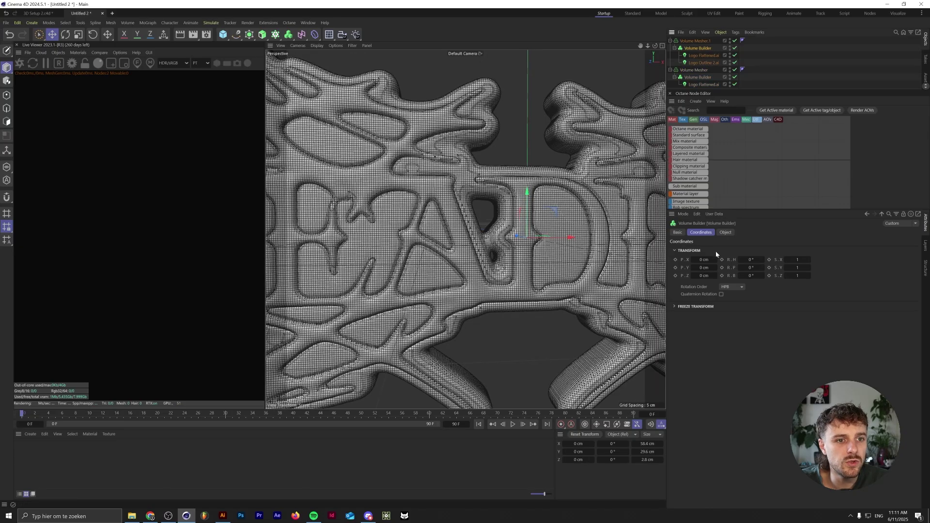
{"action": "left_click", "coordinate": [726, 233]}
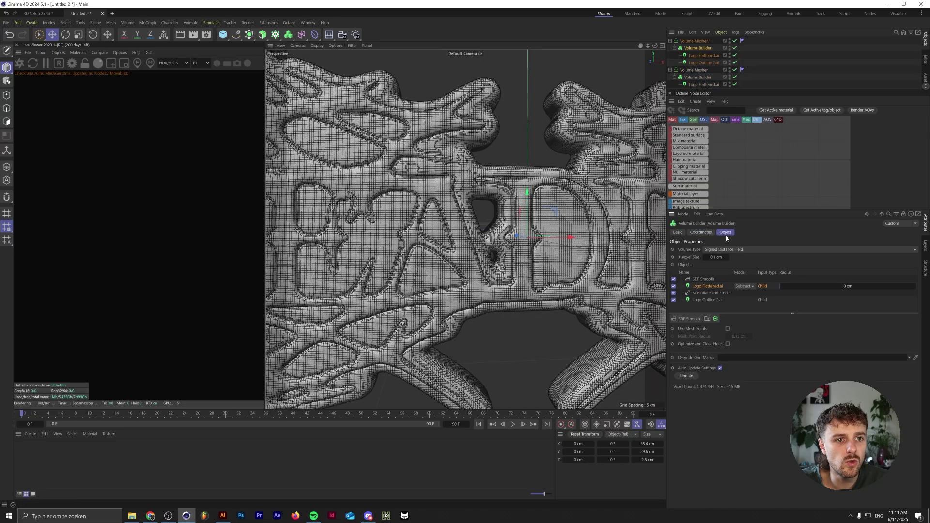
{"action": "left_click", "coordinate": [710, 280]}
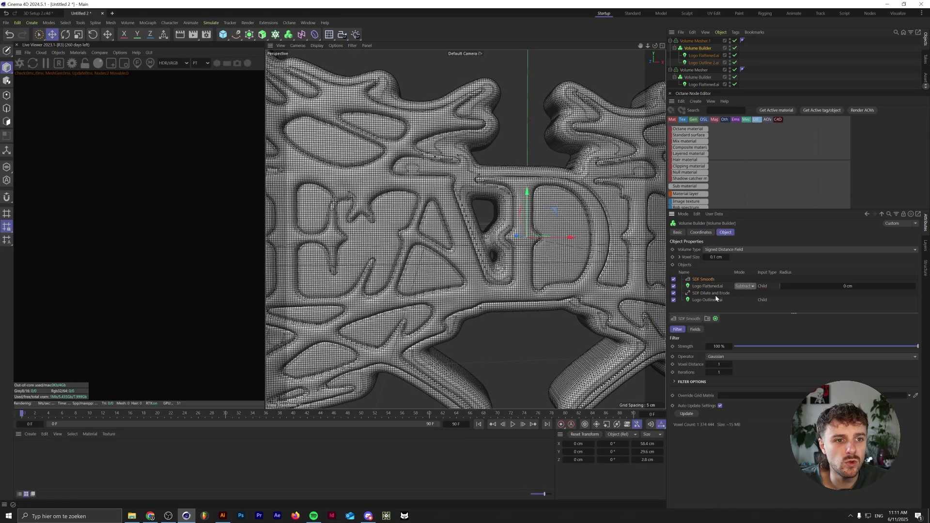
{"action": "left_click", "coordinate": [731, 364]}
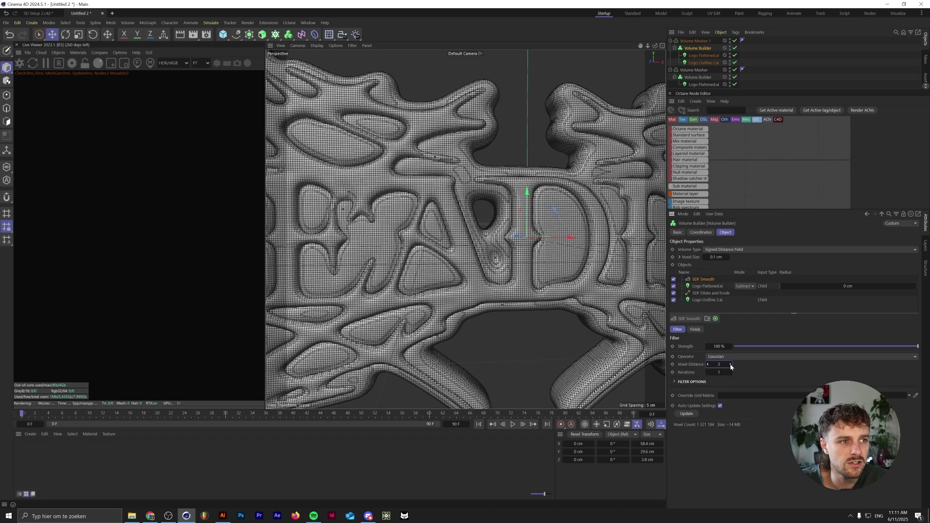
{"action": "scroll", "coordinate": [431, 179], "scroll_direction": "down", "scroll_amount": 3}
{"action": "scroll", "coordinate": [432, 179], "scroll_direction": "up", "scroll_amount": 3}
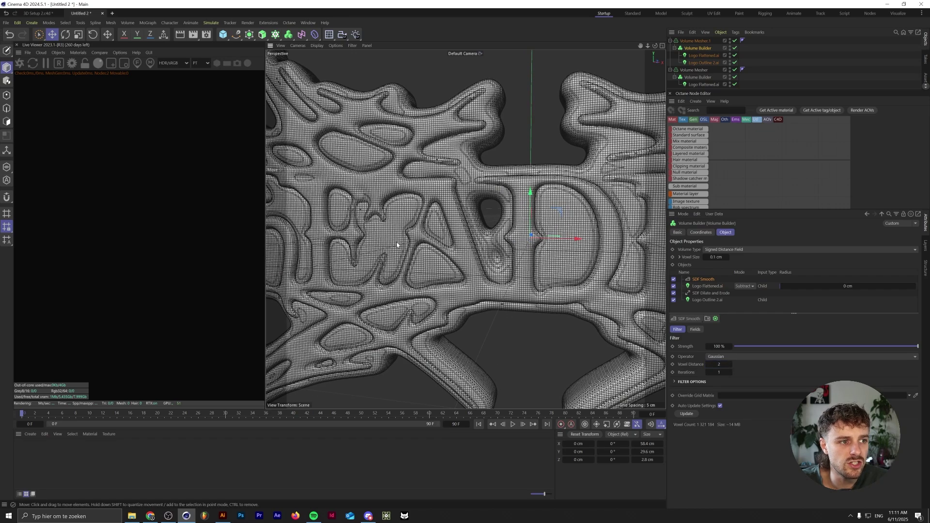
{"action": "left_click_drag", "start_coordinate": [396, 243], "coordinate": [461, 258], "text": "alt"}
{"action": "scroll", "coordinate": [463, 258], "scroll_direction": "down", "scroll_amount": 3}
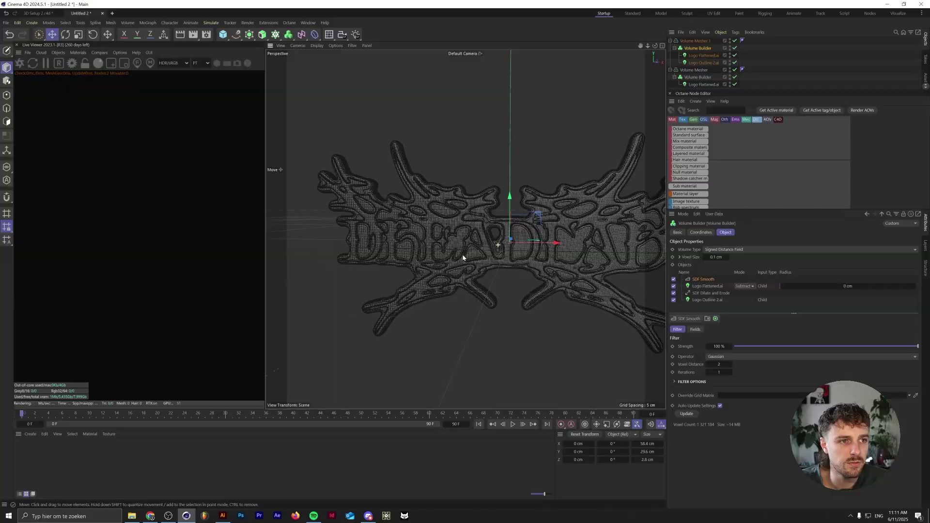
{"action": "scroll", "coordinate": [463, 258], "scroll_direction": "up", "scroll_amount": 3}
{"action": "scroll", "coordinate": [501, 252], "scroll_direction": "down", "scroll_amount": 4}
{"action": "scroll", "coordinate": [538, 241], "scroll_direction": "up", "scroll_amount": 3}
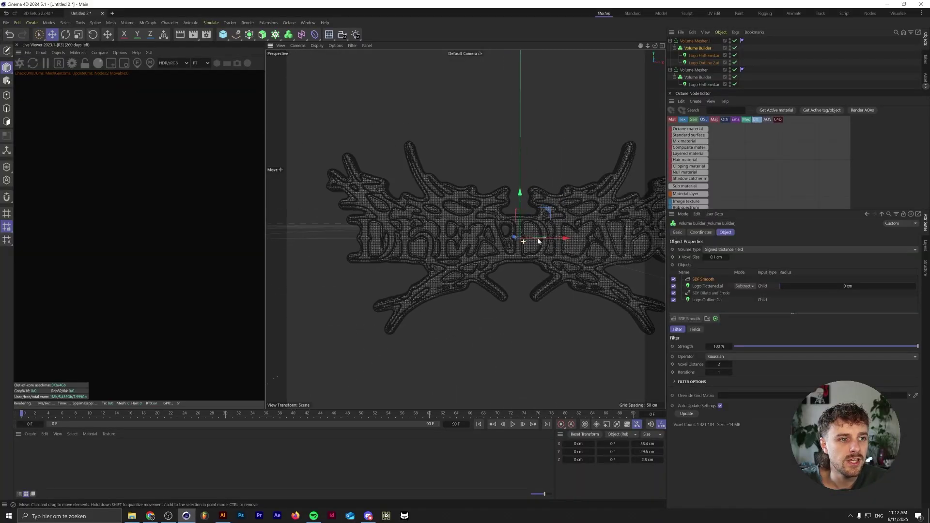
{"action": "scroll", "coordinate": [539, 241], "scroll_direction": "down", "scroll_amount": 1}
- Wrap Volume Mesher and Volume Mesher.1 each in its own Remesh generator
{"action": "left_click", "coordinate": [671, 70]}
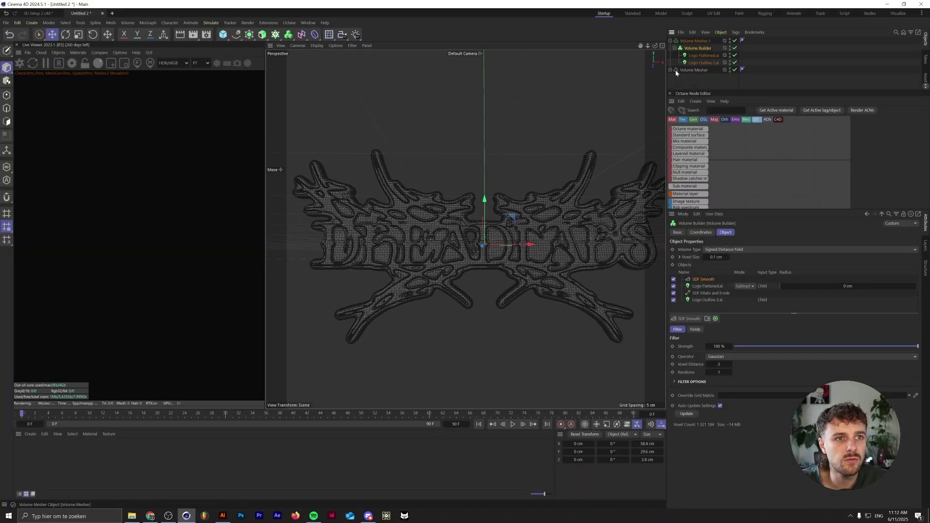
{"action": "left_click", "coordinate": [671, 40]}
{"action": "left_click", "coordinate": [692, 49]}
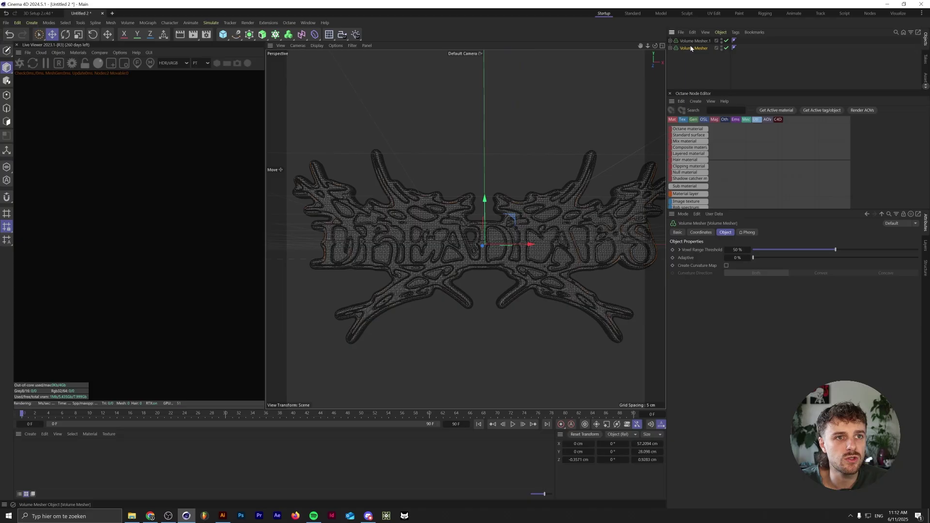
{"action": "left_click", "coordinate": [694, 40]}
{"action": "scroll", "coordinate": [548, 212], "scroll_direction": "up", "scroll_amount": 10}
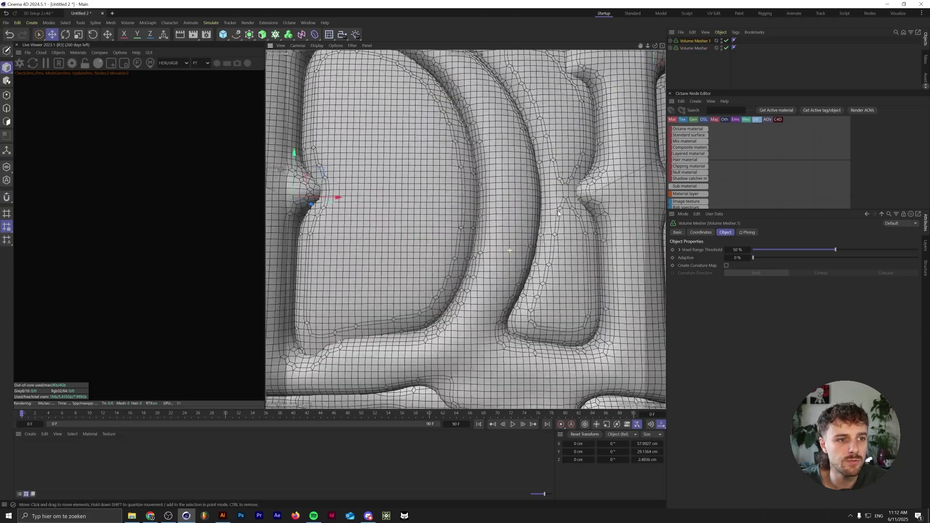
{"action": "scroll", "coordinate": [557, 210], "scroll_direction": "down", "scroll_amount": 10}
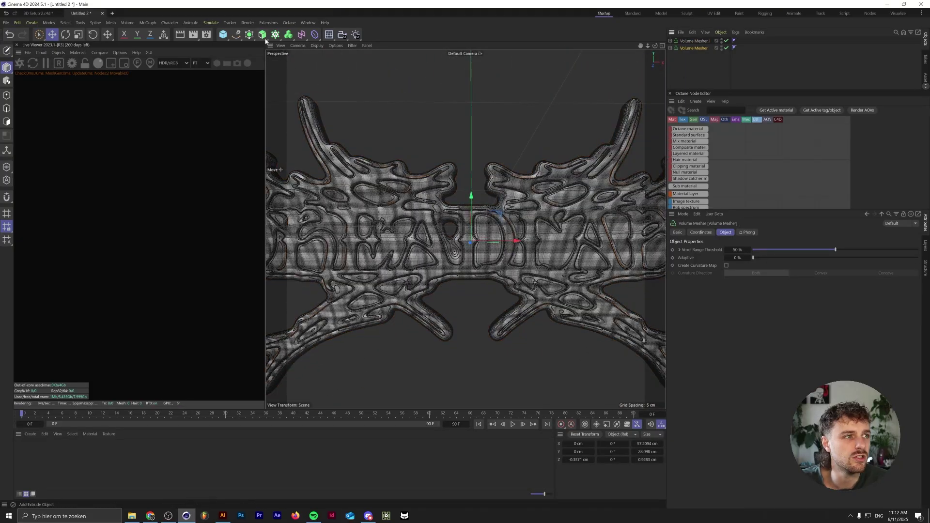
{"action": "left_click", "coordinate": [249, 36]}
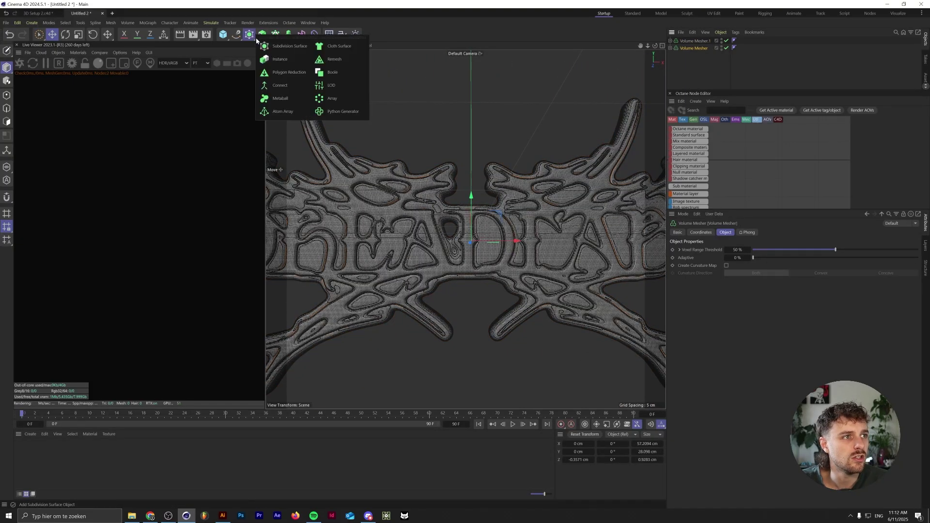
{"action": "left_click", "coordinate": [336, 60]}
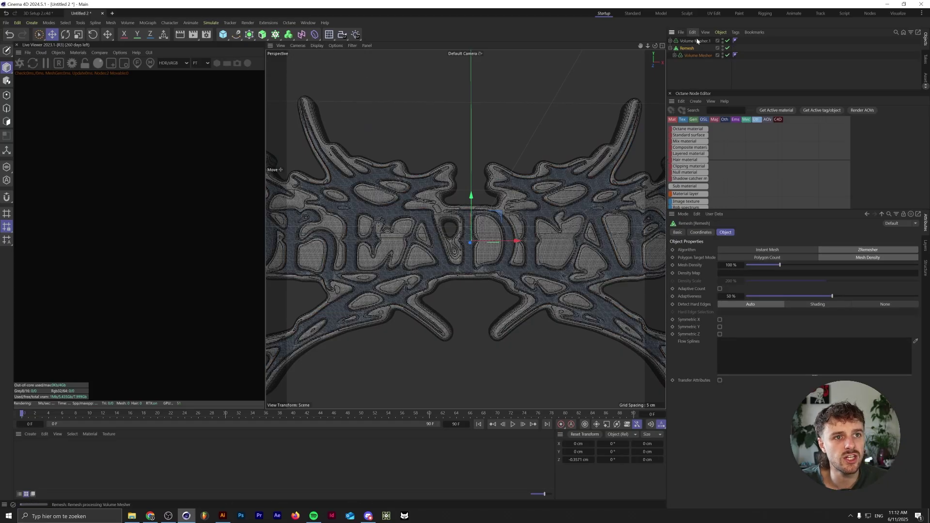
{"action": "left_click", "coordinate": [251, 36]}
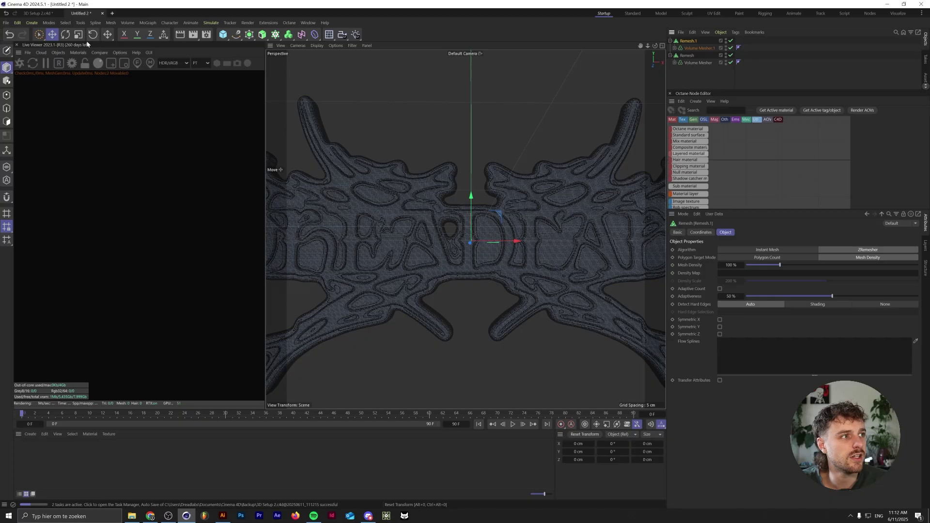
- Add an Octane camera, reset its transform, set Z to -55 then about -72 cm, and view through it
{"action": "left_click", "coordinate": [56, 54]}
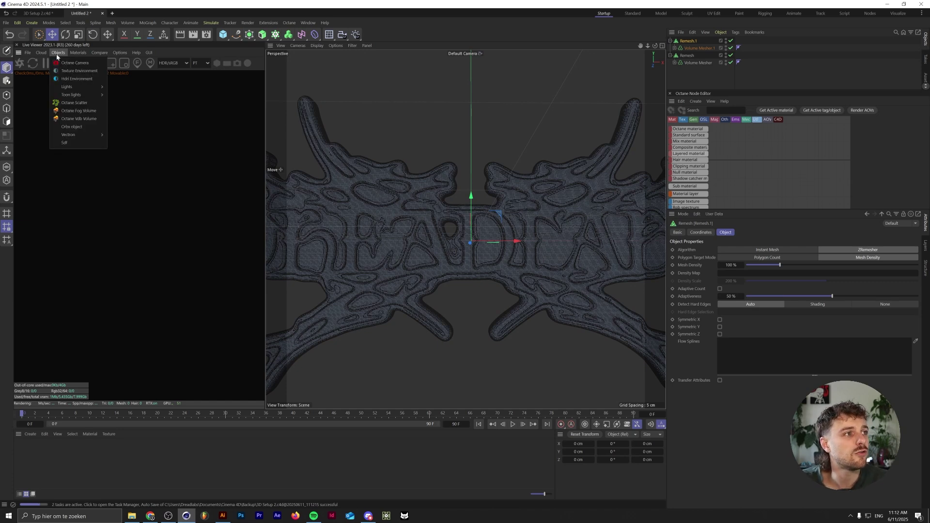
{"action": "left_click", "coordinate": [68, 62]}
{"action": "left_click", "coordinate": [701, 232]}
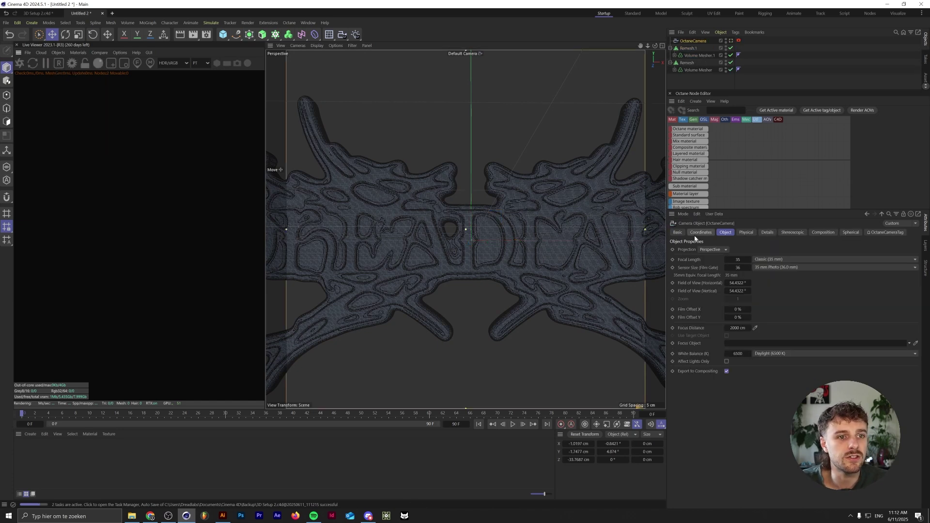
{"action": "right_click", "coordinate": [691, 261]}
{"action": "left_click", "coordinate": [718, 338]}
{"action": "left_click", "coordinate": [704, 275]}
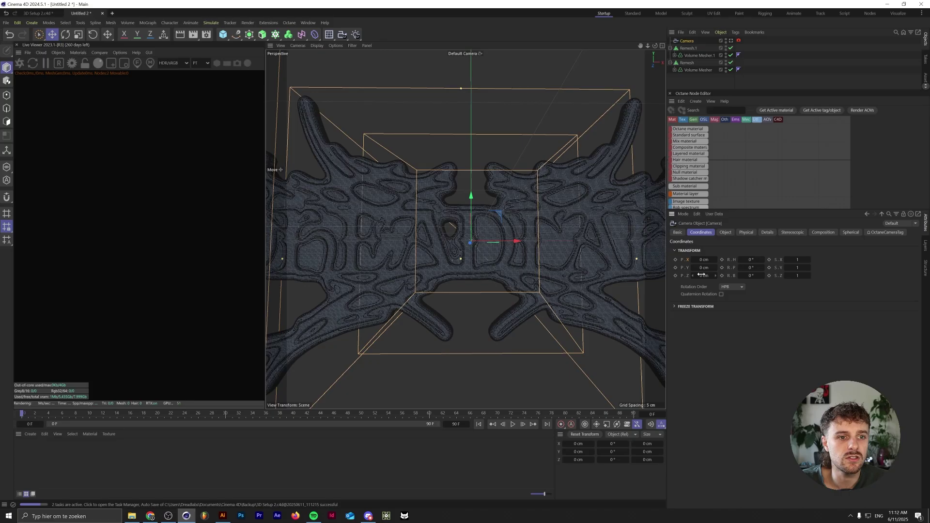
{"action": "type", "text": "-55"}
{"action": "key", "text": "Return"}
{"action": "left_click_drag", "start_coordinate": [716, 276], "coordinate": [734, 180]}
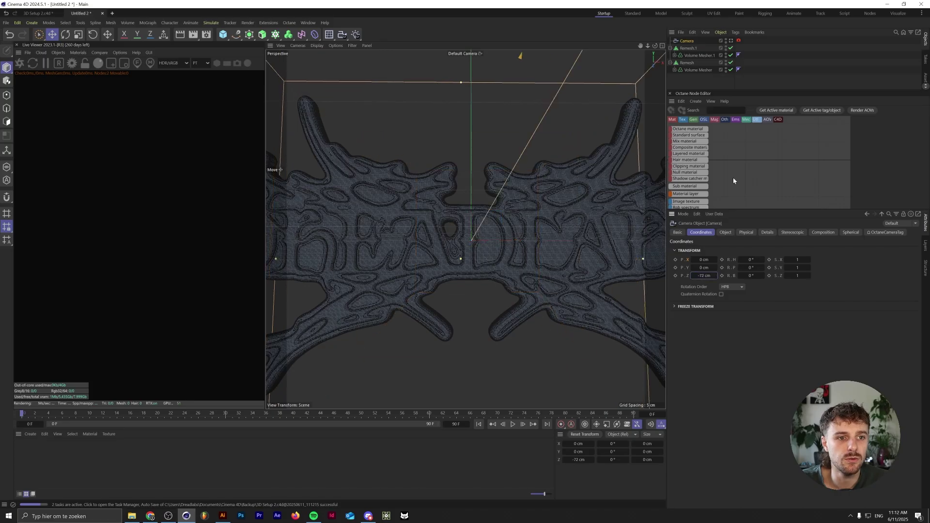
{"action": "left_click", "coordinate": [732, 41]}
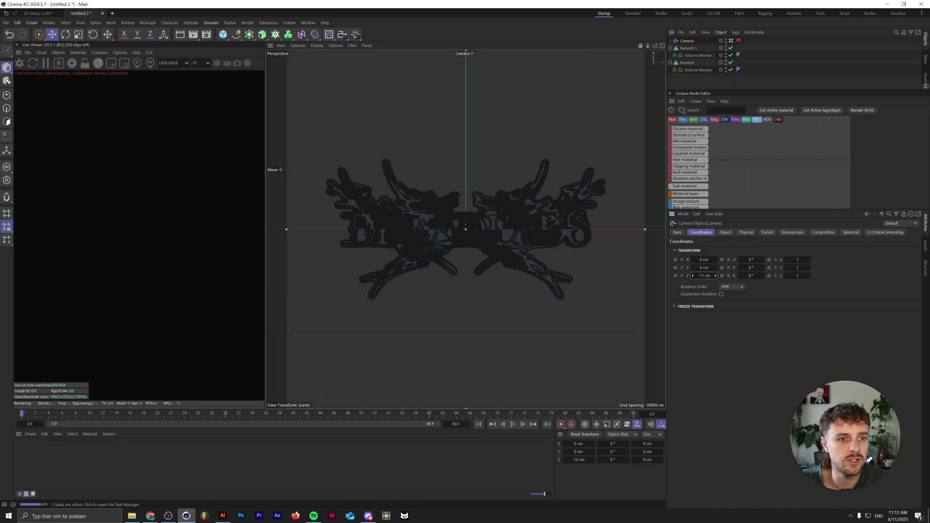
{"action": "scroll", "coordinate": [538, 298], "scroll_direction": "up", "scroll_amount": 3}
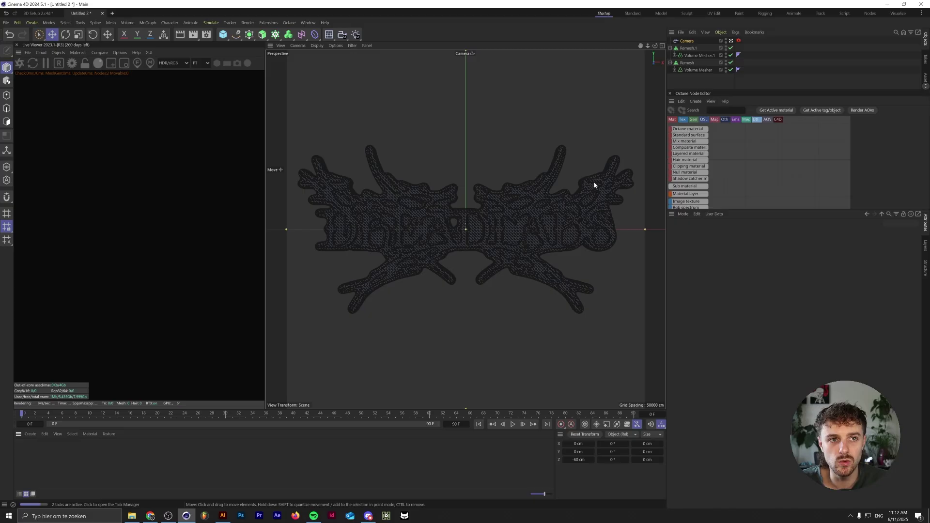
- Create an Octane Glossy material from the Live Viewer Materials menu
{"action": "left_click", "coordinate": [58, 52]}
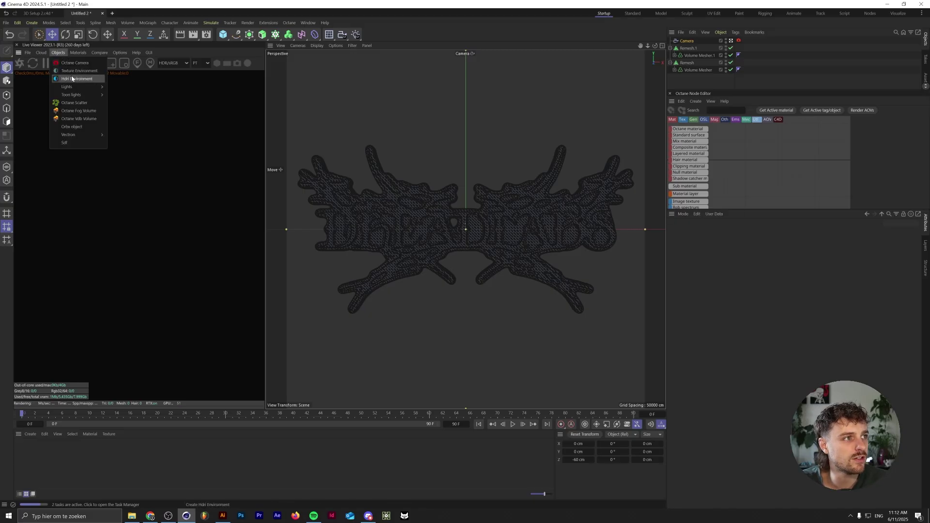
{"action": "mouse_move", "coordinate": [78, 52]}
{"action": "mouse_move", "coordinate": [87, 89]}
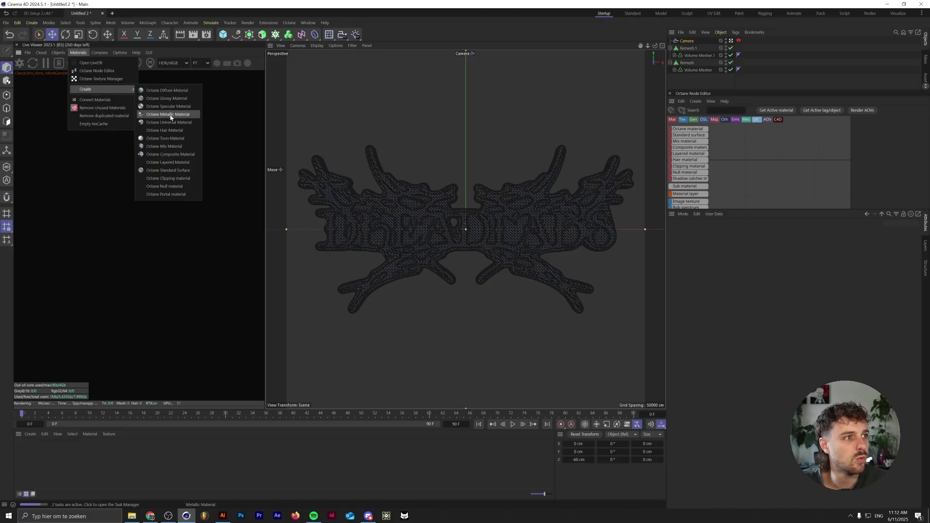
{"action": "key", "text": "Escape"}
{"action": "left_click", "coordinate": [76, 53]}
{"action": "mouse_move", "coordinate": [92, 89]}
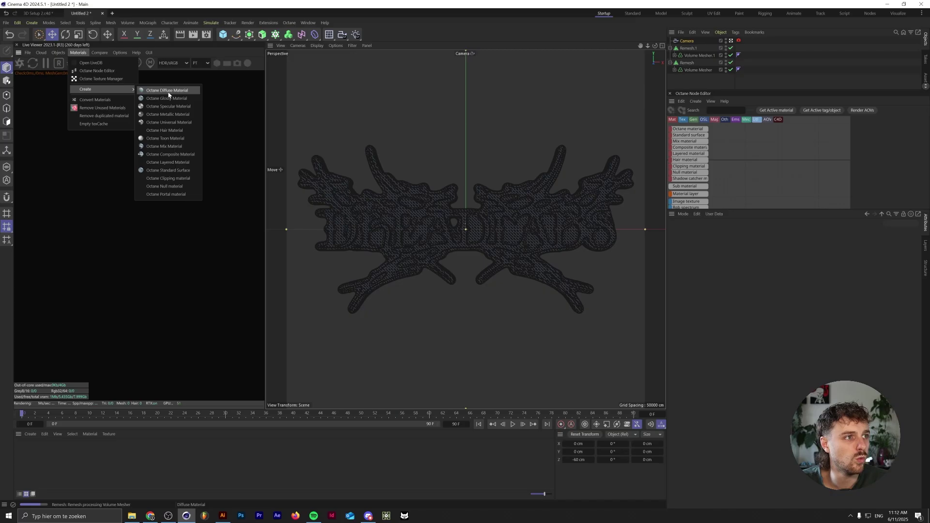
{"action": "left_click", "coordinate": [160, 97]}
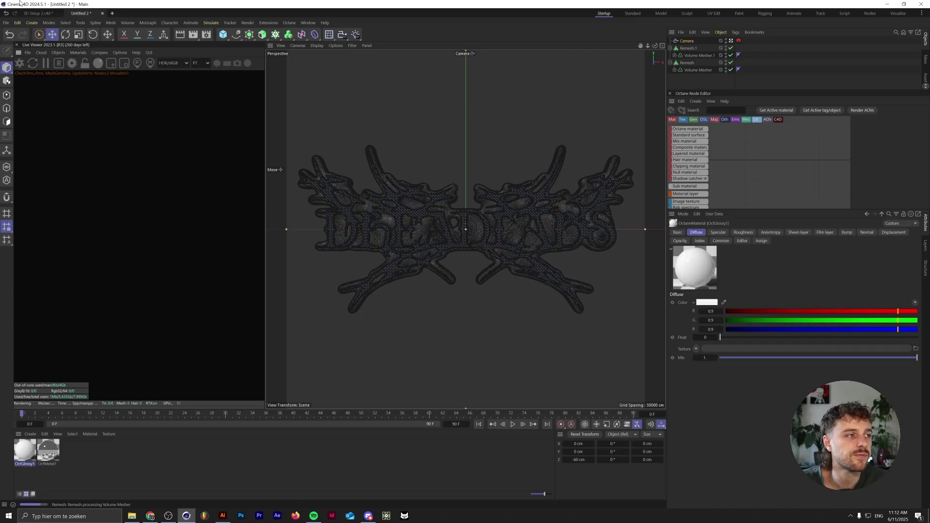
- Open OctMetal1 in the Material Editor and switch to its node graph
{"action": "double_click", "coordinate": [48, 449]}
{"action": "left_click", "coordinate": [78, 346]}
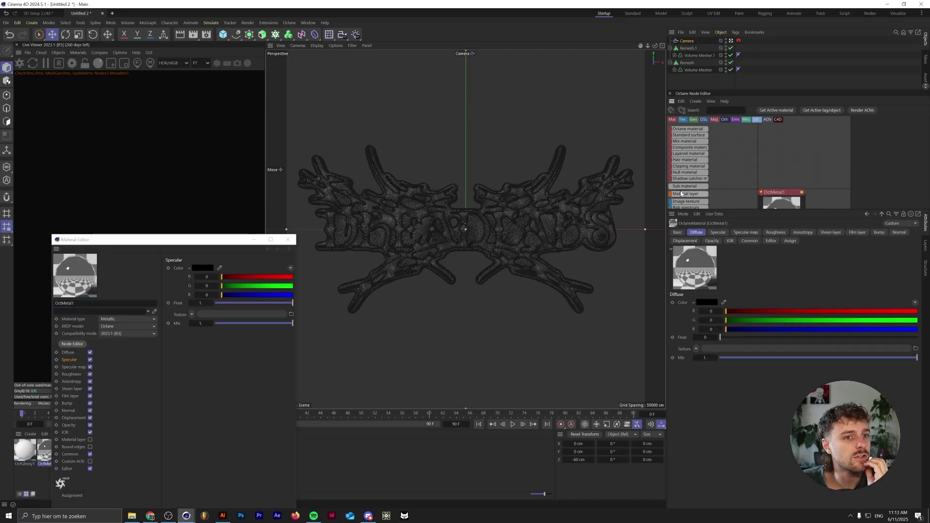
{"action": "left_click", "coordinate": [673, 102]}
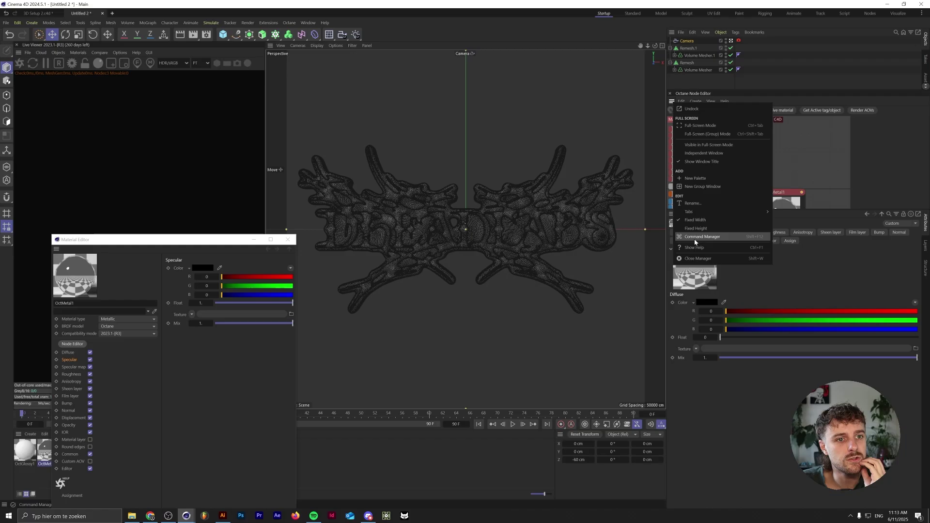
- Add a Noise node to OctMetal1 with an XYZ to UVW Texture Projection at uniform scale
{"action": "left_click", "coordinate": [706, 112]}
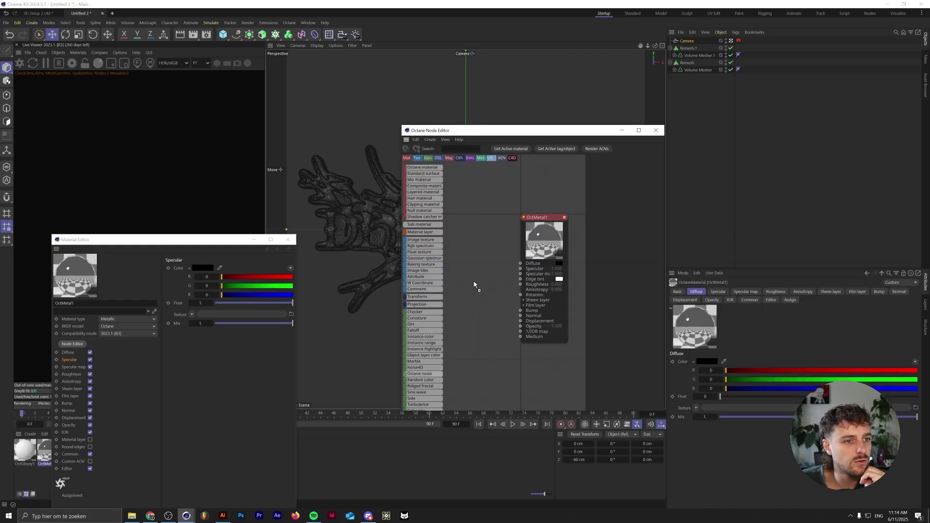
{"action": "left_click_drag", "start_coordinate": [474, 285], "coordinate": [520, 311]}
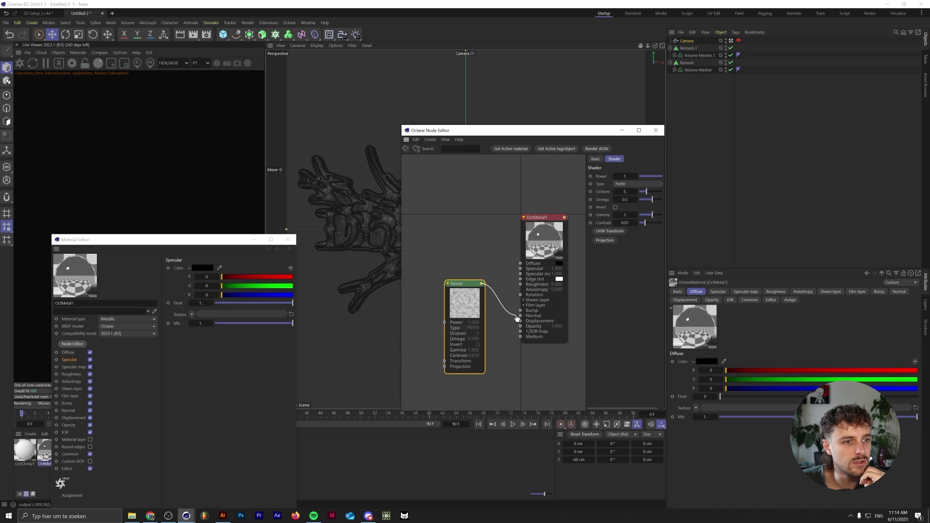
{"action": "left_click", "coordinate": [605, 241]}
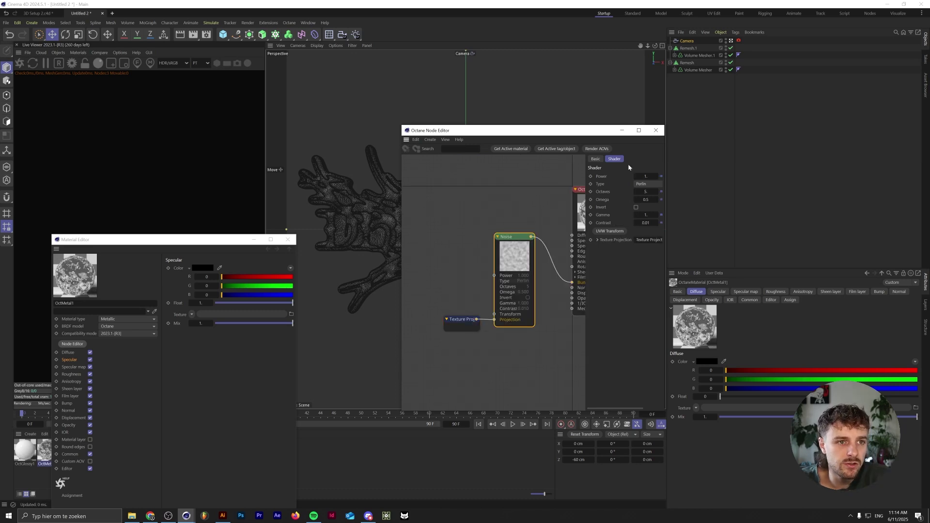
{"action": "left_click_drag", "start_coordinate": [461, 320], "coordinate": [434, 309]}
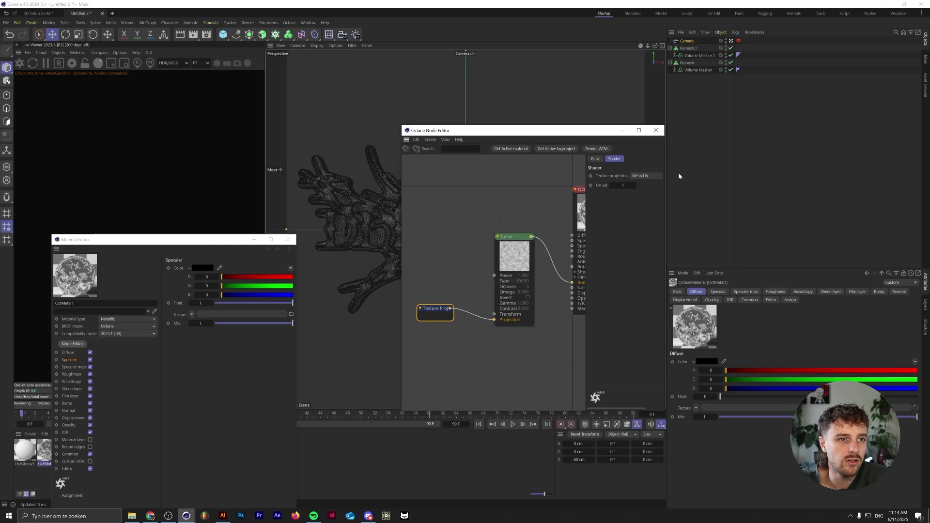
{"action": "left_click_drag", "start_coordinate": [667, 204], "coordinate": [772, 204]}
{"action": "left_click", "coordinate": [732, 176]}
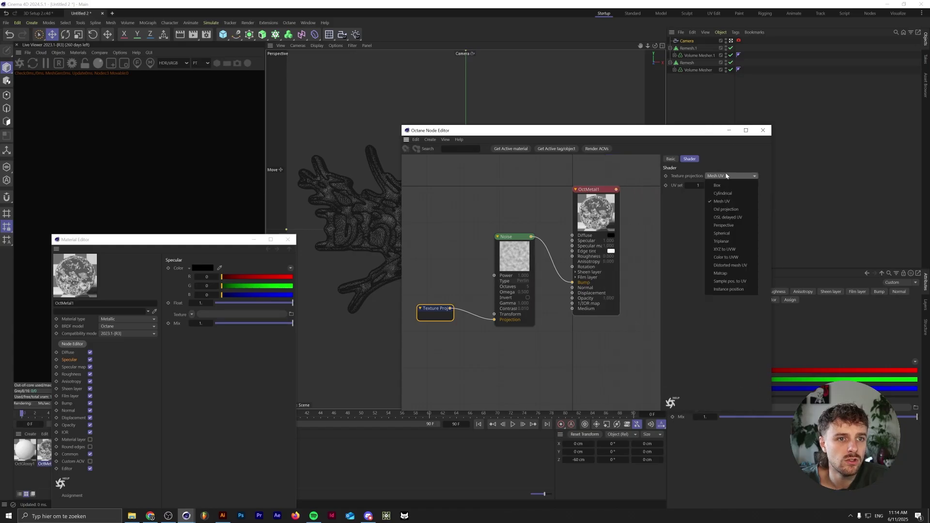
{"action": "left_click", "coordinate": [748, 251]}
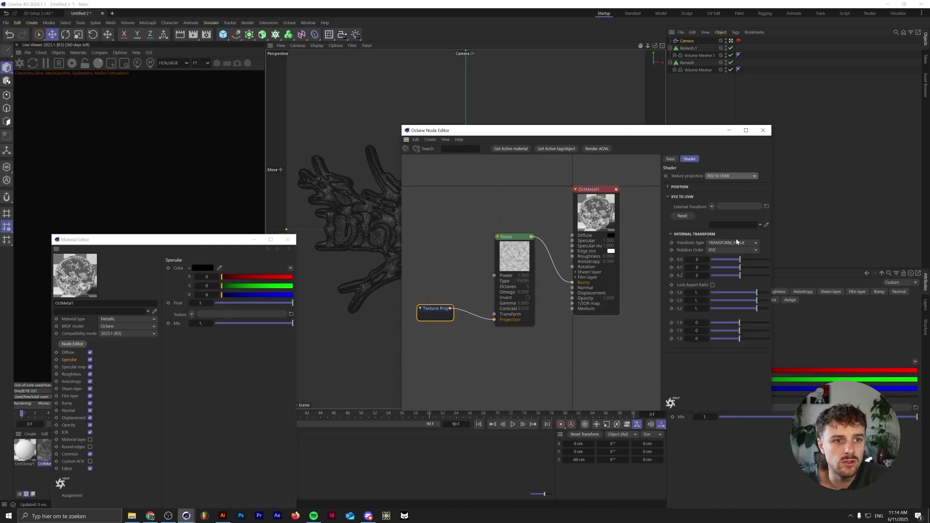
{"action": "left_click", "coordinate": [713, 285]}
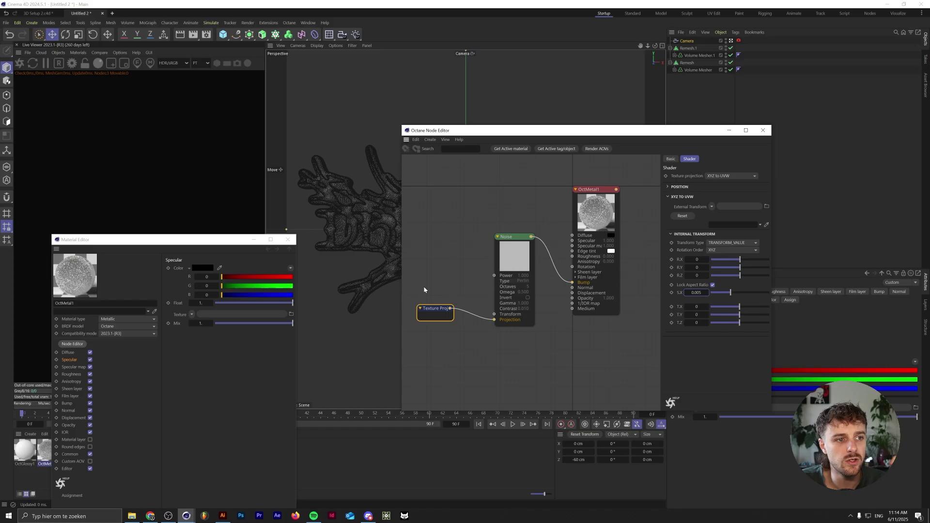
- Insert a Gradient between Noise and Bump, lightening its black end to 30% value
{"action": "mouse_move", "coordinate": [426, 291]}
{"action": "type", "text": "GRAD"}
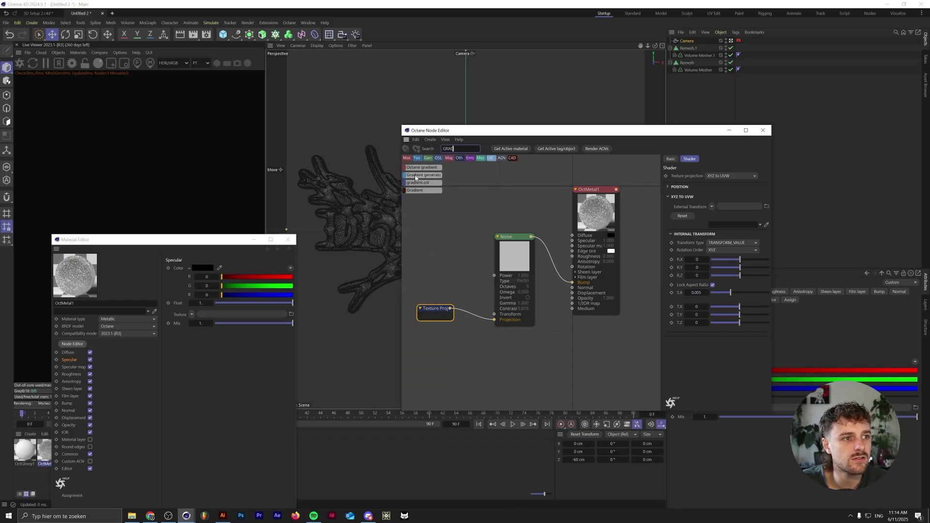
{"action": "left_click_drag", "start_coordinate": [422, 175], "coordinate": [521, 217]}
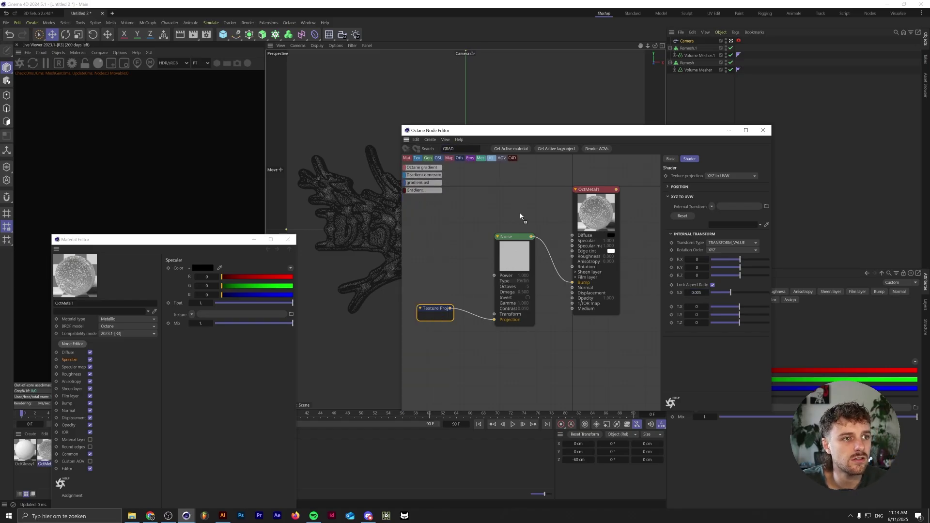
{"action": "left_click_drag", "start_coordinate": [549, 256], "coordinate": [549, 256]}
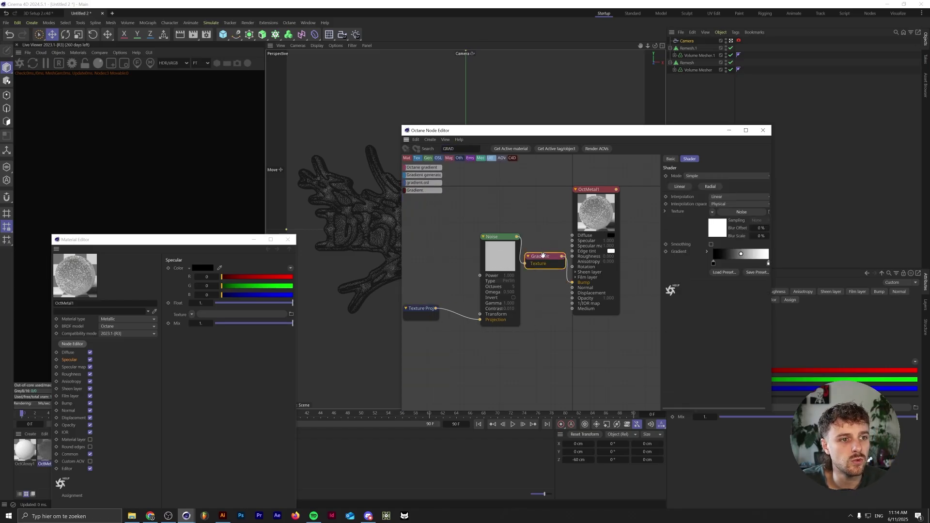
{"action": "double_click", "coordinate": [714, 264]}
{"action": "left_click_drag", "start_coordinate": [679, 294], "coordinate": [706, 291]}
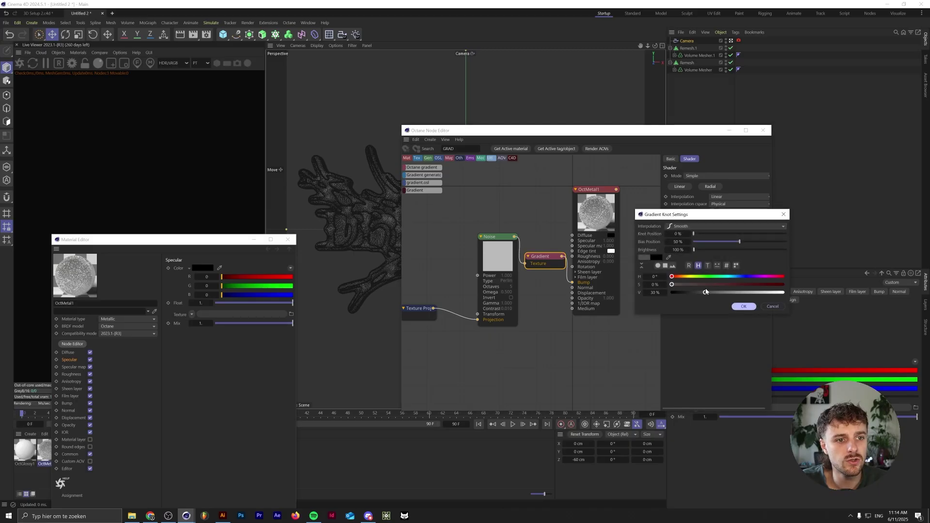
{"action": "left_click", "coordinate": [744, 307]}
- Raise the Noise Octaves from 5 to 16 and Omega to 1, then close the node editor
{"action": "left_click", "coordinate": [516, 260]}
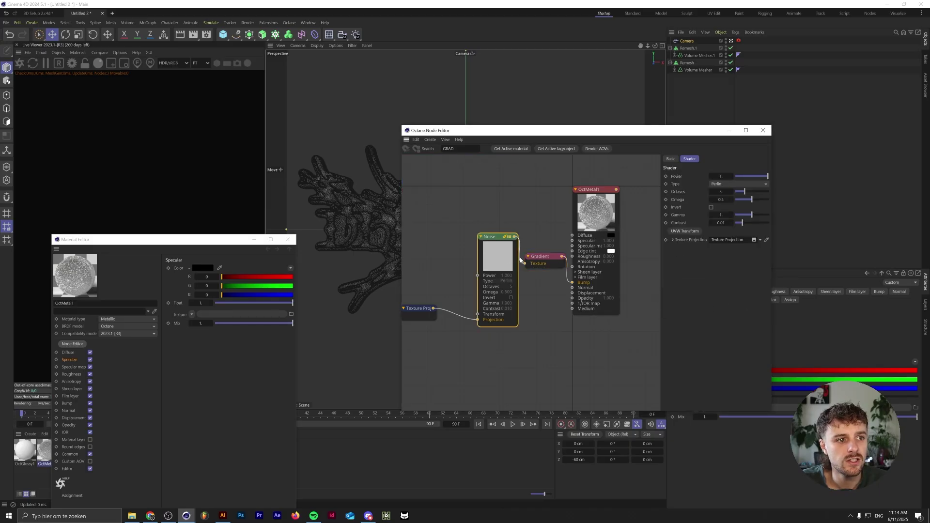
{"action": "left_click_drag", "start_coordinate": [738, 193], "coordinate": [876, 191]}
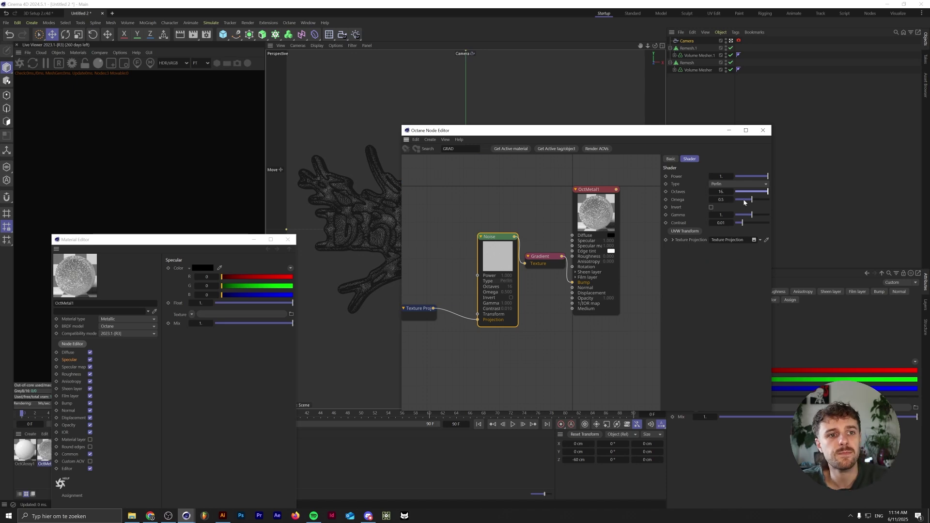
{"action": "left_click_drag", "start_coordinate": [753, 200], "coordinate": [752, 224]}
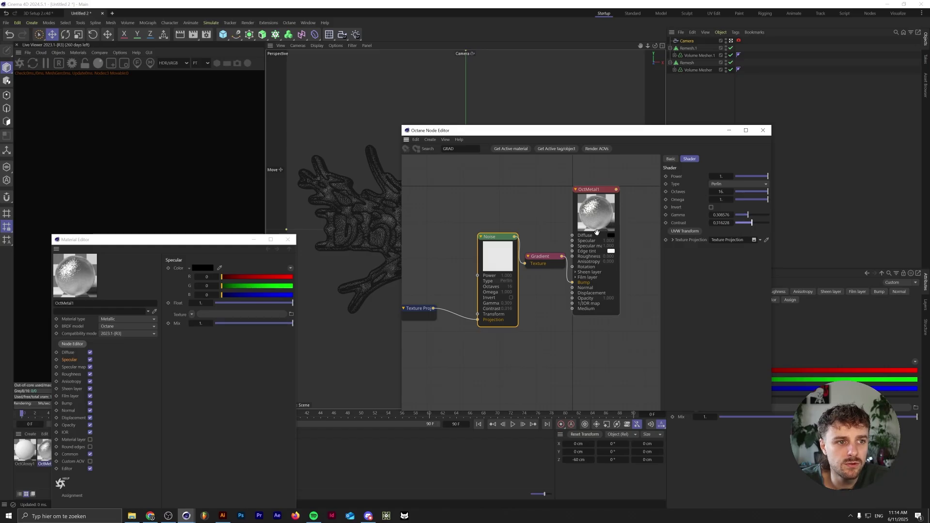
{"action": "left_click", "coordinate": [763, 130]}
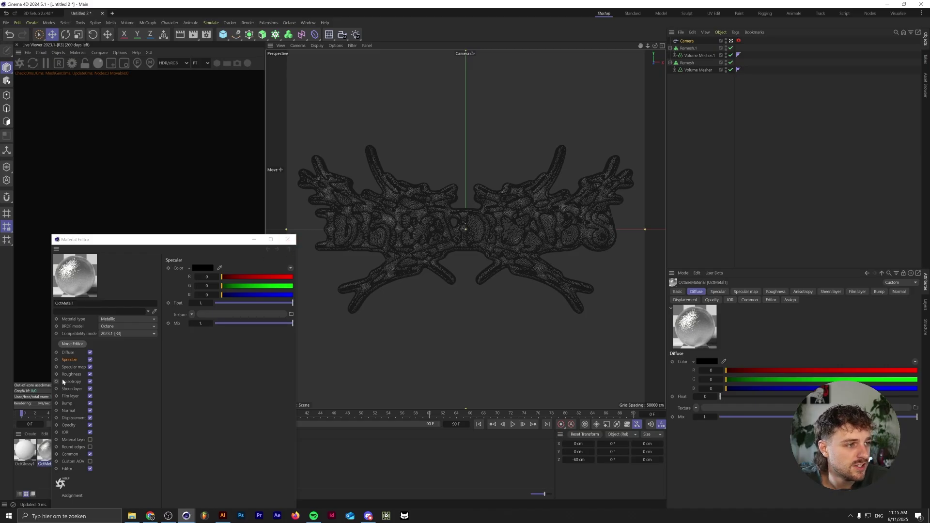
- Copy the Noise, Gradient and Texture Projection nodes from OctMetal1 into OctGlossy1
{"action": "left_click", "coordinate": [288, 239]}
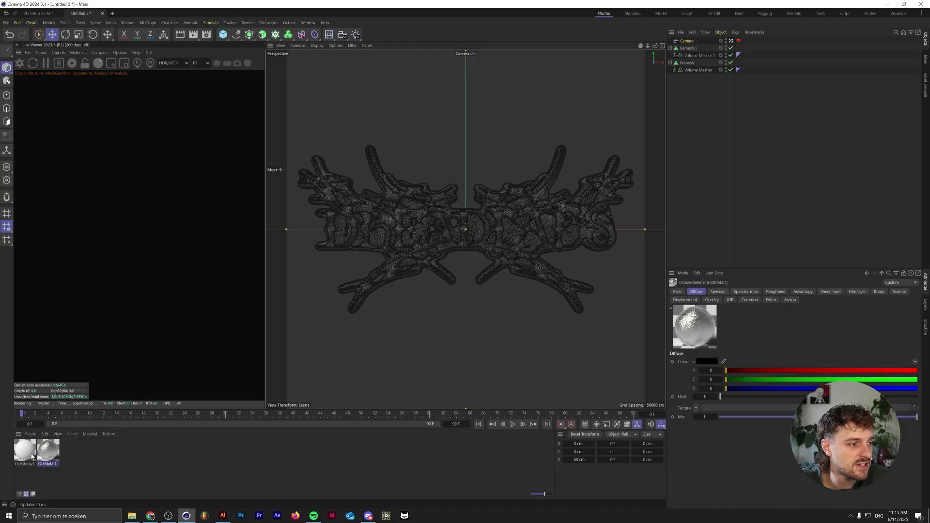
{"action": "double_click", "coordinate": [48, 451]}
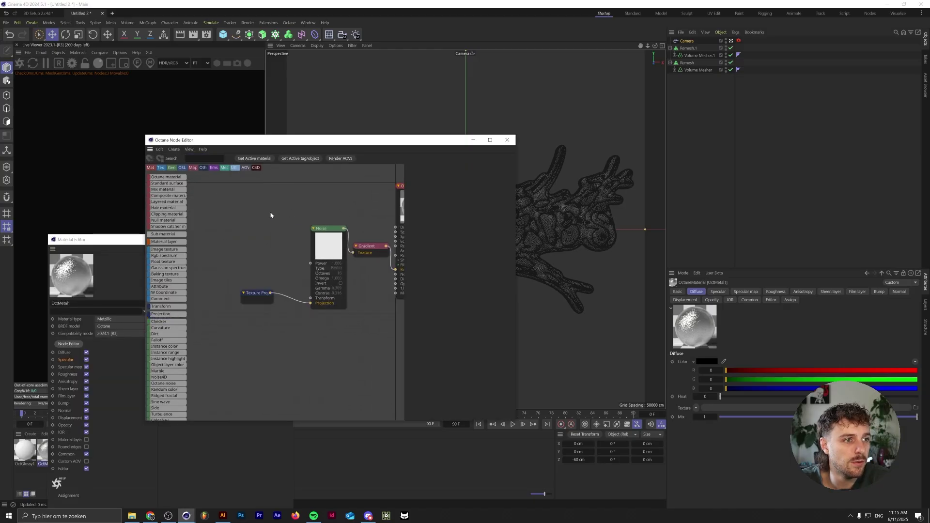
{"action": "left_click_drag", "start_coordinate": [271, 215], "coordinate": [365, 330]}
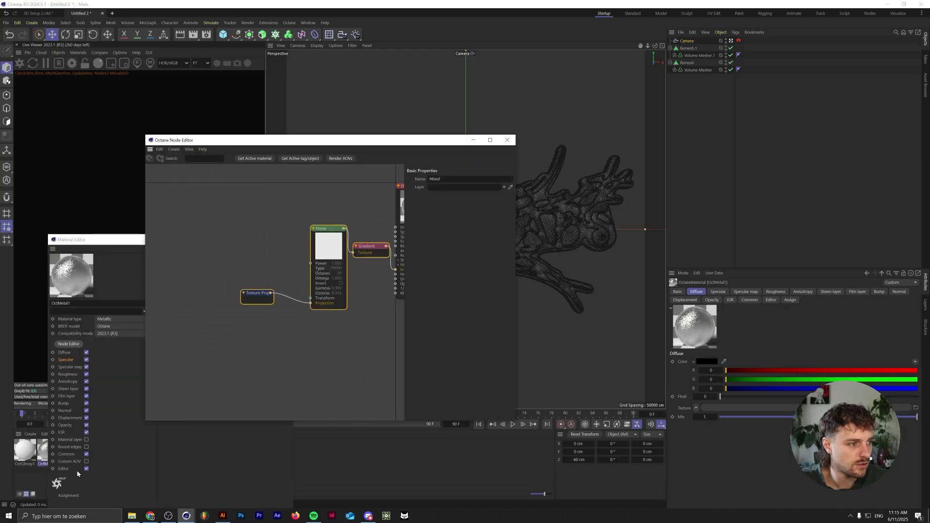
{"action": "left_click", "coordinate": [25, 450]}
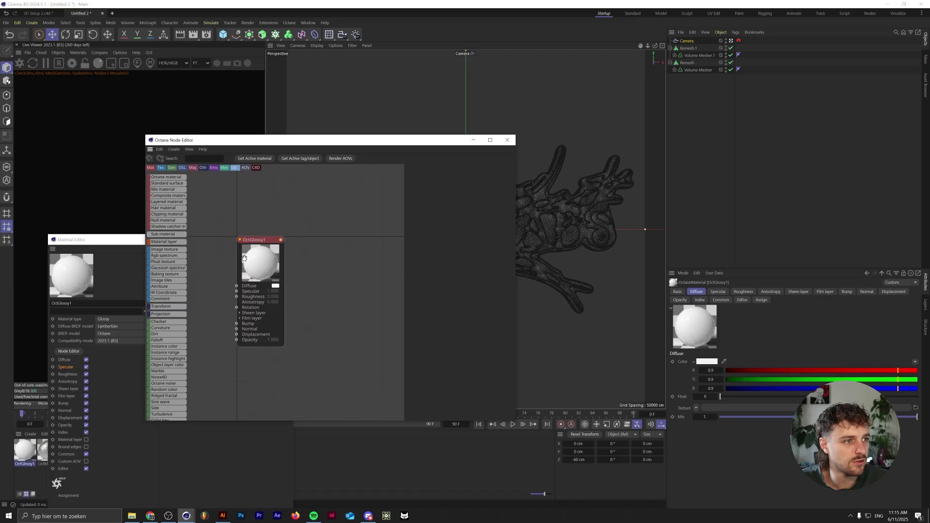
{"action": "key", "text": "ctrl+v"}
- Wire the Gradient into OctGlossy1's Bump and make its diffuse colour magenta
{"action": "left_click", "coordinate": [287, 255]}
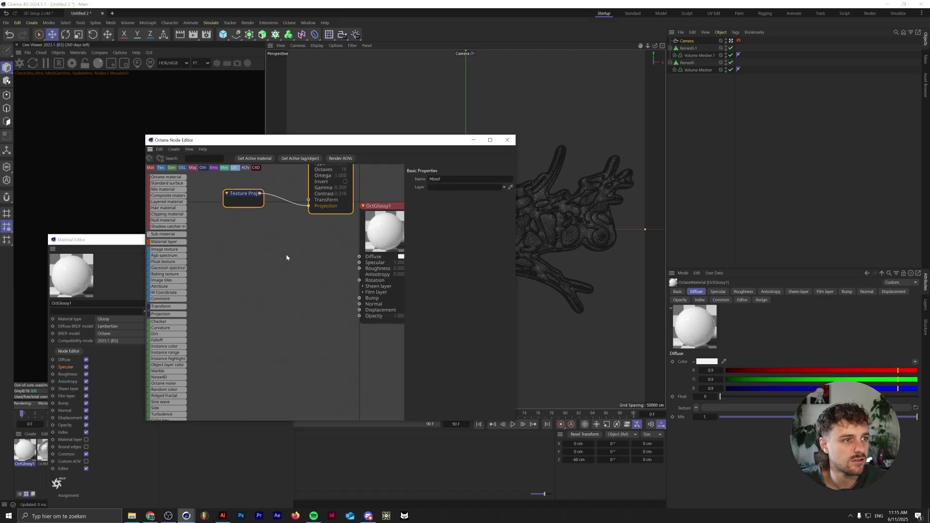
{"action": "scroll", "coordinate": [286, 256], "scroll_direction": "down", "scroll_amount": 3}
{"action": "left_click_drag", "start_coordinate": [349, 189], "coordinate": [363, 247]}
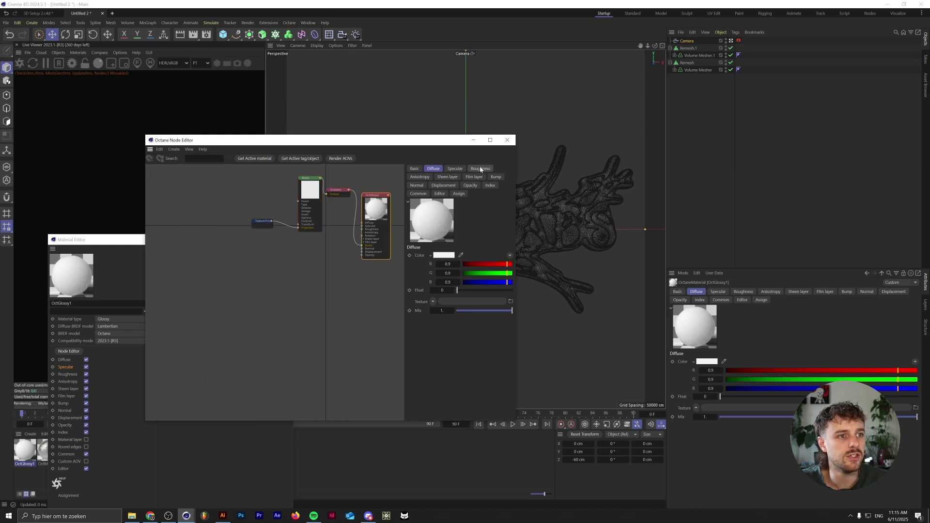
{"action": "left_click", "coordinate": [445, 257]}
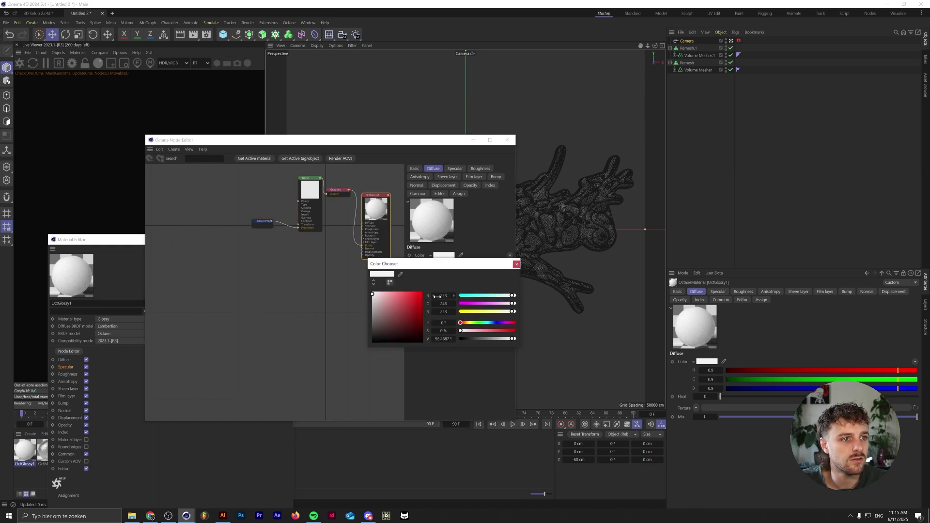
{"action": "left_click_drag", "start_coordinate": [496, 324], "coordinate": [536, 327]}
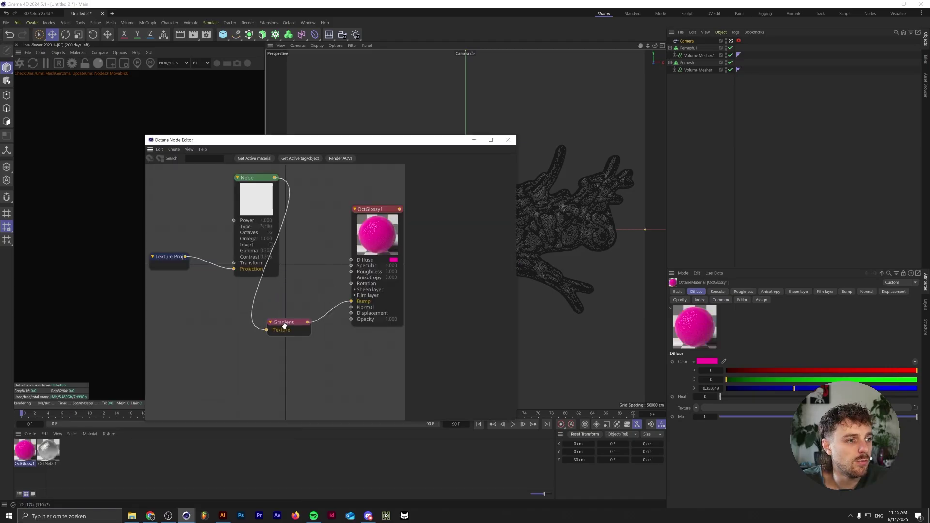
- Drive roughness from the Noise, delete the Gradient, set contrast ~0.062 and gamma ~0.556
{"action": "left_click", "coordinate": [285, 326]}
{"action": "left_click_drag", "start_coordinate": [308, 322], "coordinate": [351, 272]}
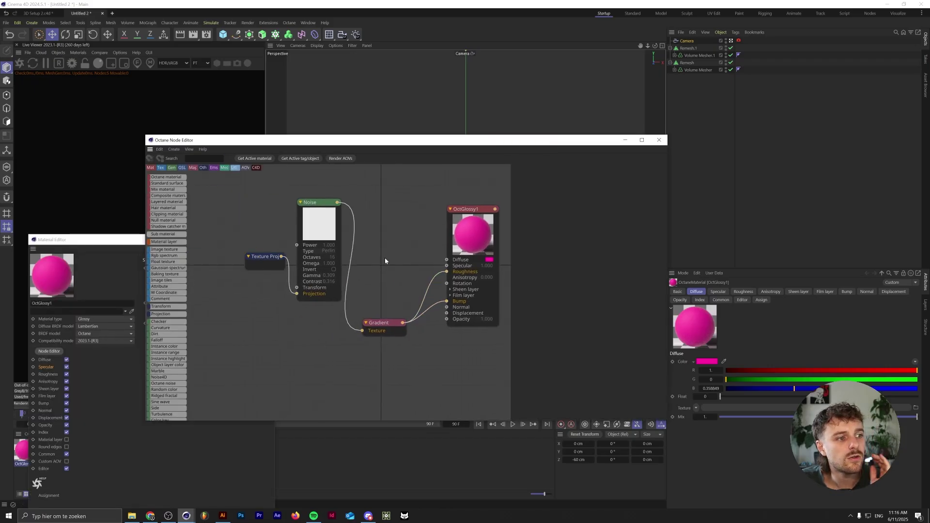
{"action": "left_click_drag", "start_coordinate": [353, 364], "coordinate": [358, 332]}
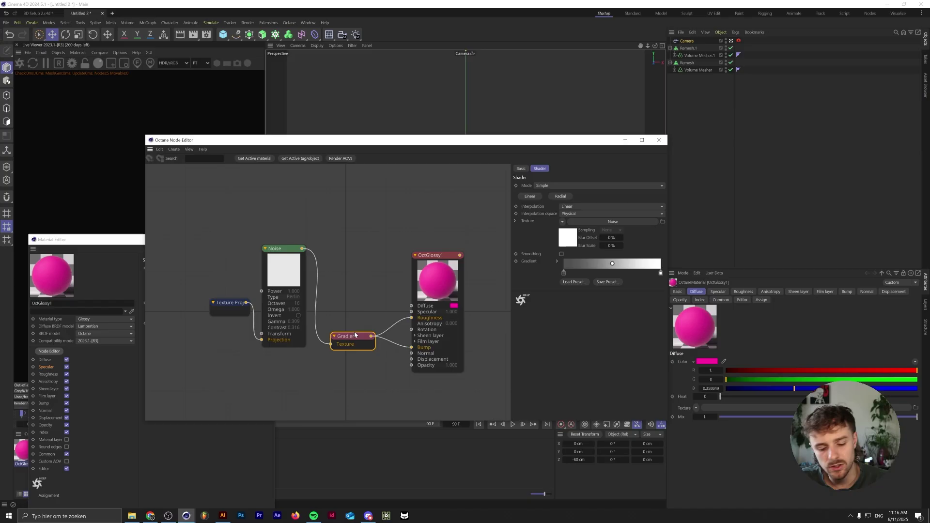
{"action": "key", "text": "Delete"}
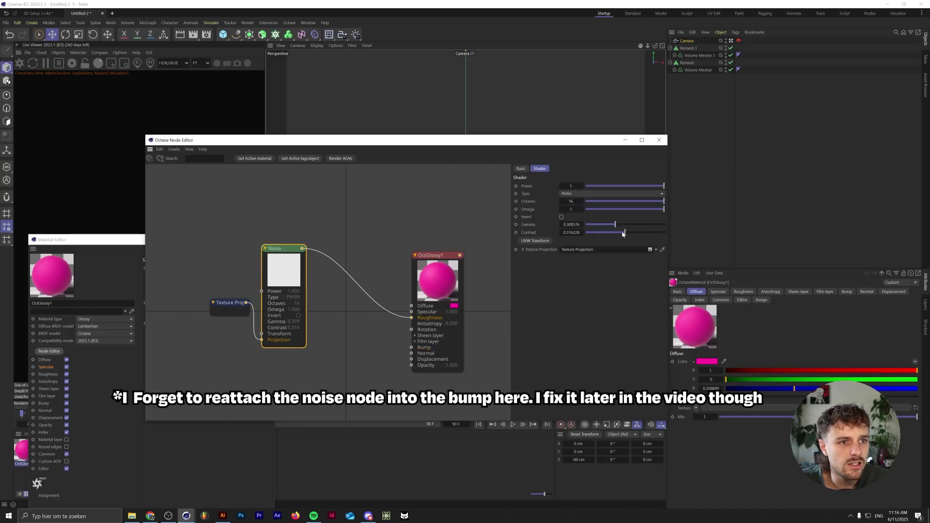
{"action": "left_click_drag", "start_coordinate": [625, 233], "coordinate": [615, 233]}
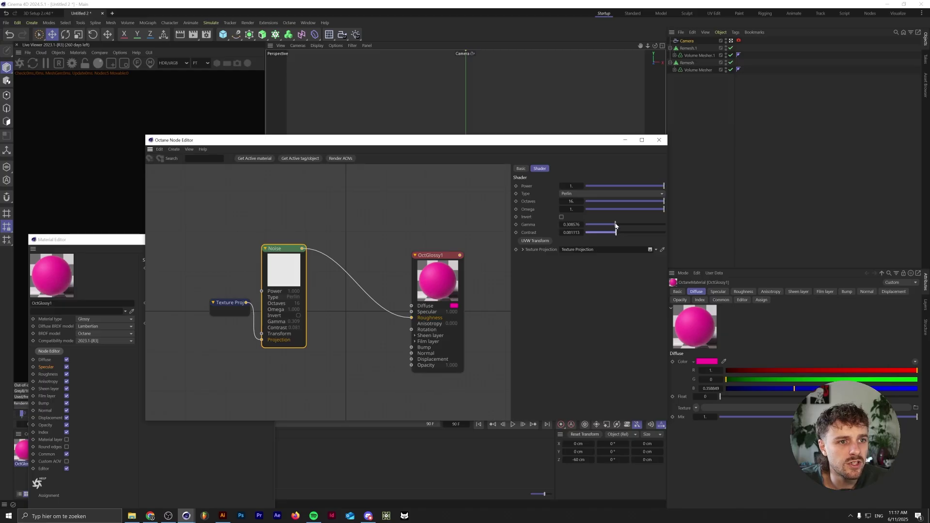
{"action": "left_click_drag", "start_coordinate": [616, 224], "coordinate": [621, 225]}
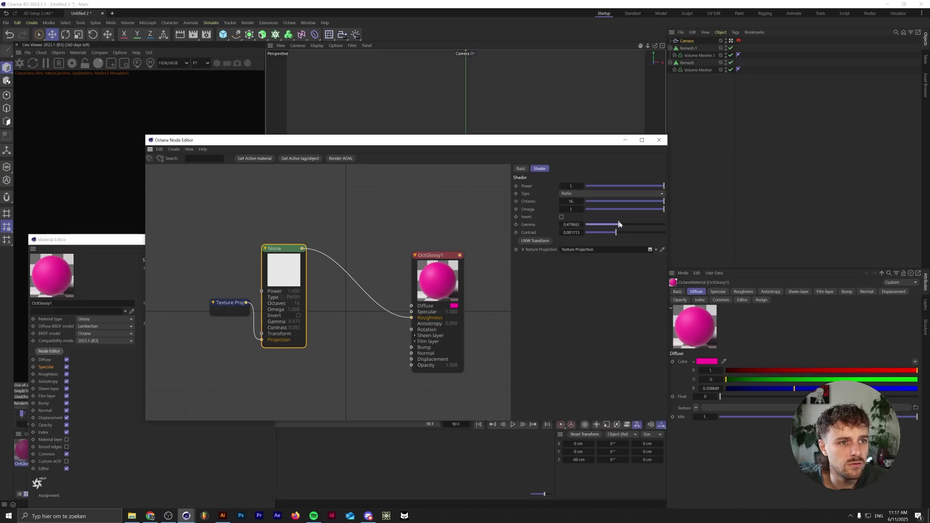
{"action": "left_click", "coordinate": [659, 140]}
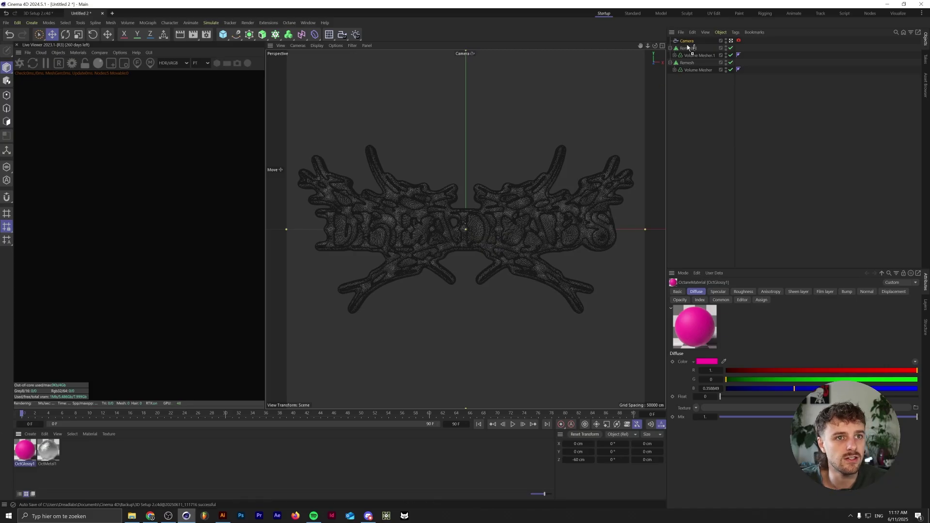
- Apply OctGlossy1 to the Remesh.1 outline object and restart the Octane live render
{"action": "mouse_move", "coordinate": [688, 47]}
{"action": "left_mouse_down"}
{"action": "mouse_move", "coordinate": [693, 67]}
{"action": "mouse_move", "coordinate": [690, 49]}
{"action": "left_mouse_up"}
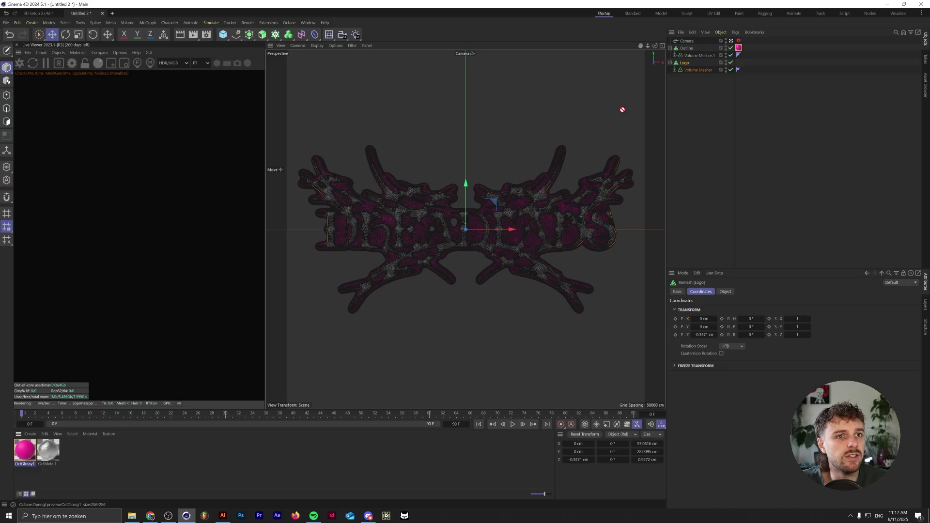
{"action": "left_click", "coordinate": [604, 125]}
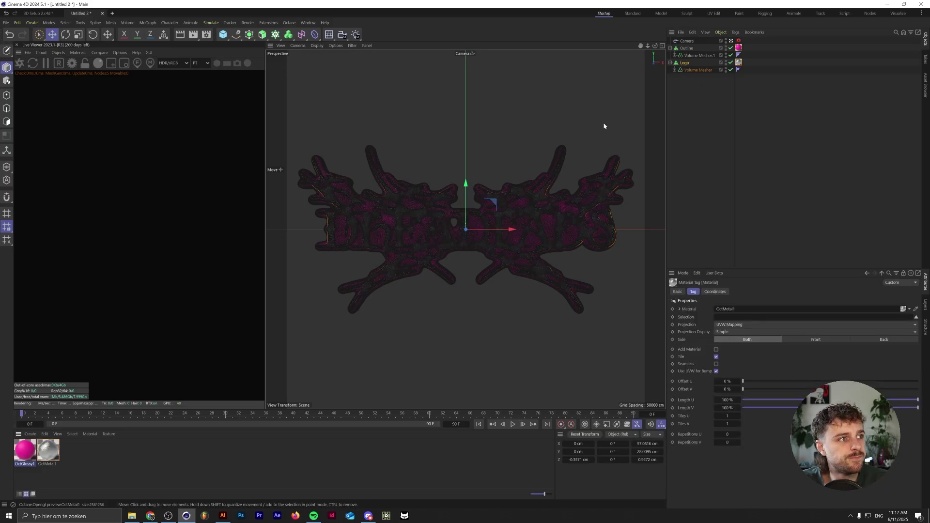
{"action": "left_click", "coordinate": [19, 63]}
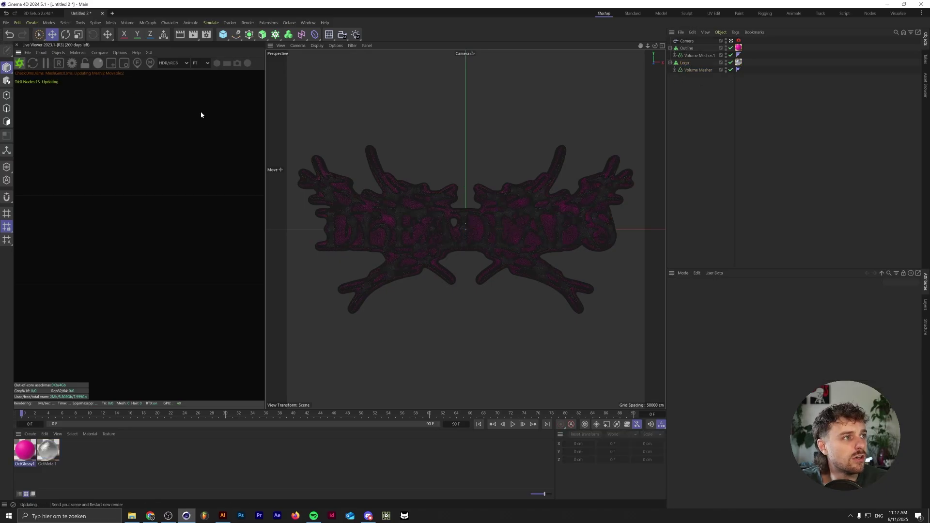
- Review the Camera Imager and device tabs in Octane Settings, then close the window
{"action": "left_click", "coordinate": [71, 63]}
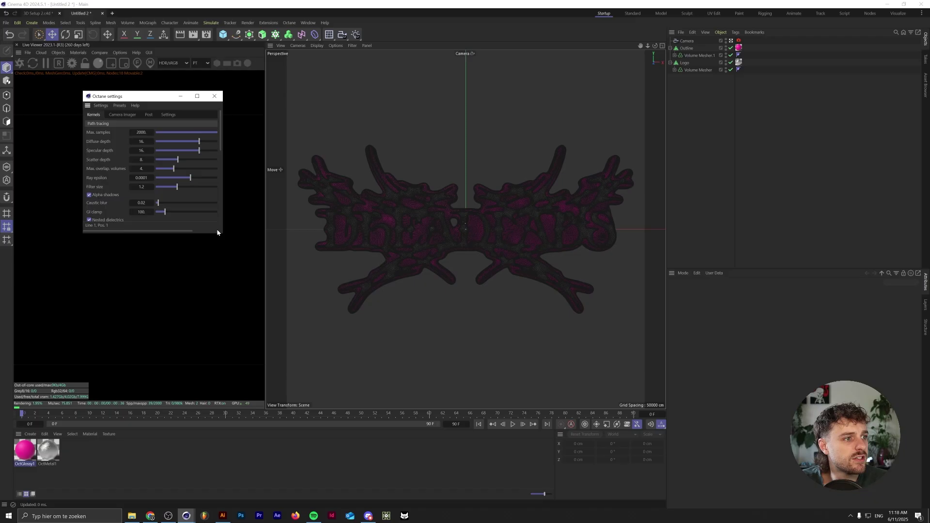
{"action": "left_click_drag", "start_coordinate": [220, 234], "coordinate": [265, 331]}
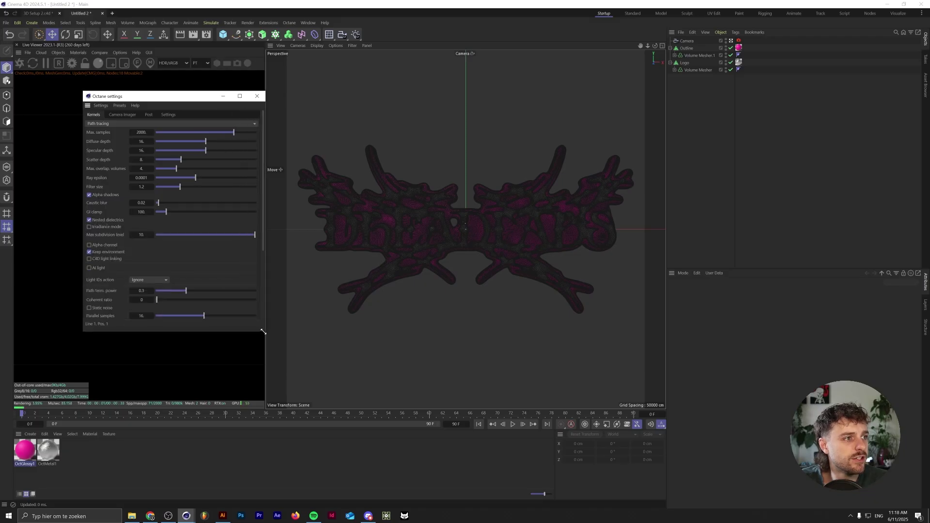
{"action": "left_click", "coordinate": [123, 114]}
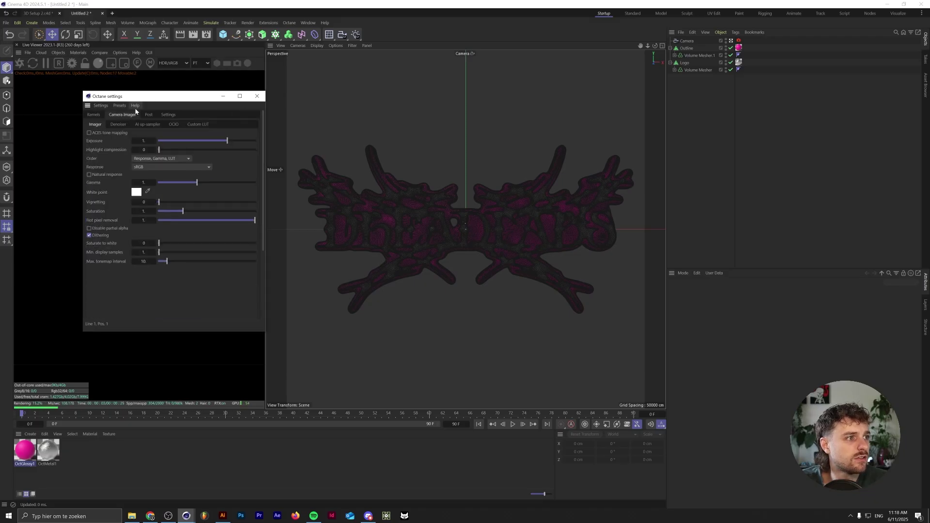
{"action": "left_click", "coordinate": [169, 115]}
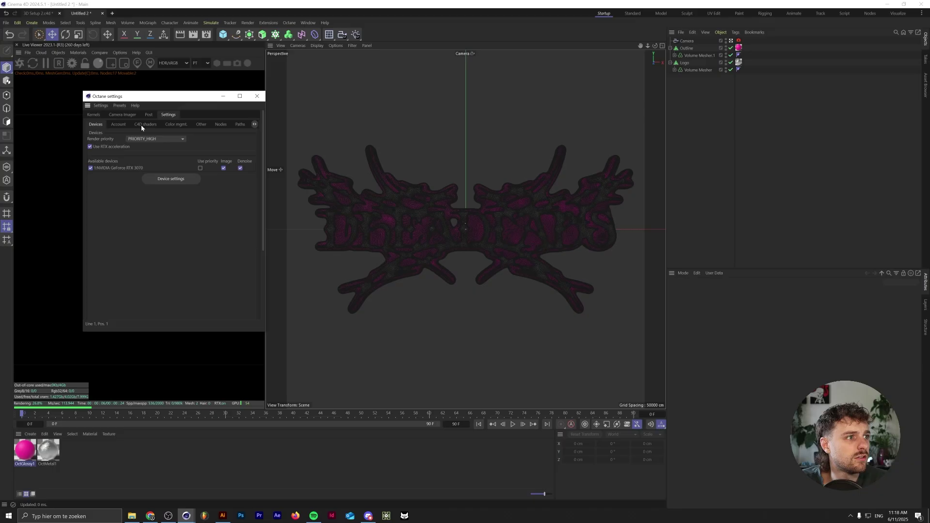
{"action": "left_click", "coordinate": [122, 115]}
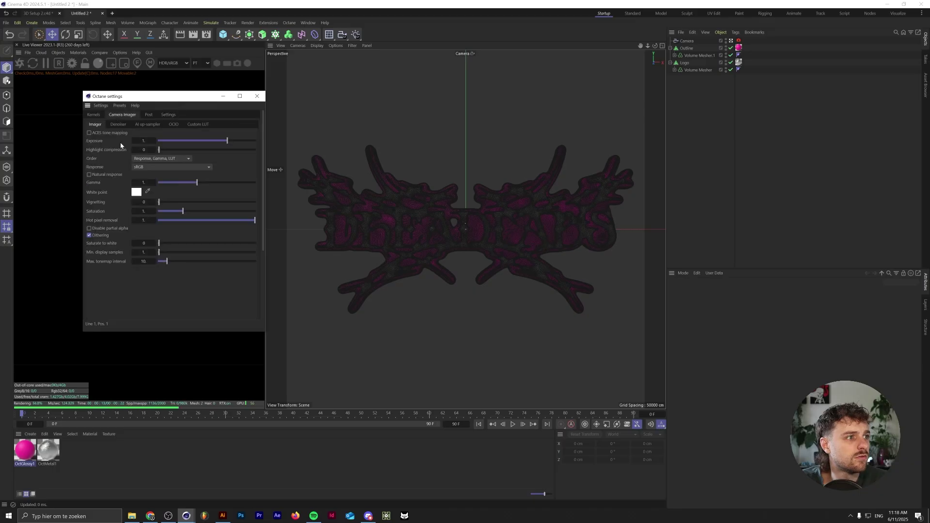
{"action": "left_click", "coordinate": [257, 96]}
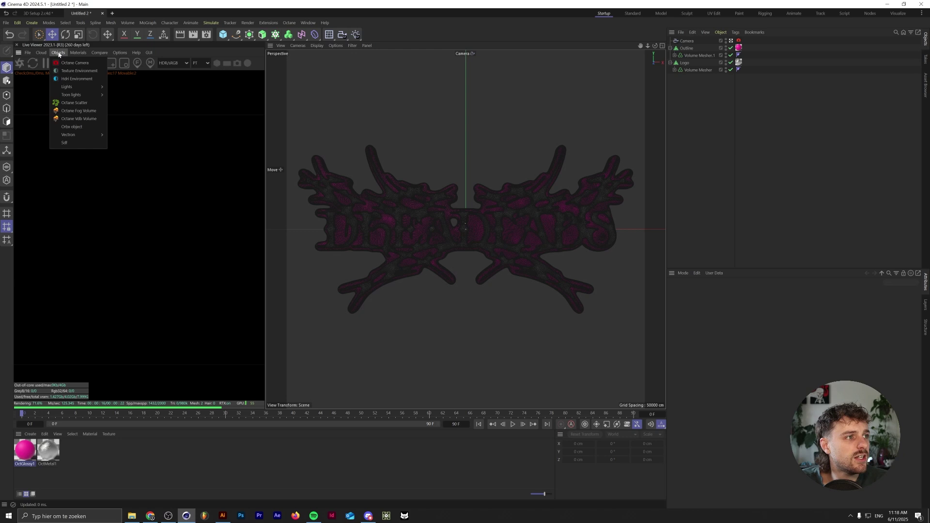
- Add a Null object and name it Center
{"action": "mouse_move", "coordinate": [148, 52]}
{"action": "left_click", "coordinate": [223, 34]}
{"action": "left_click", "coordinate": [223, 34]}
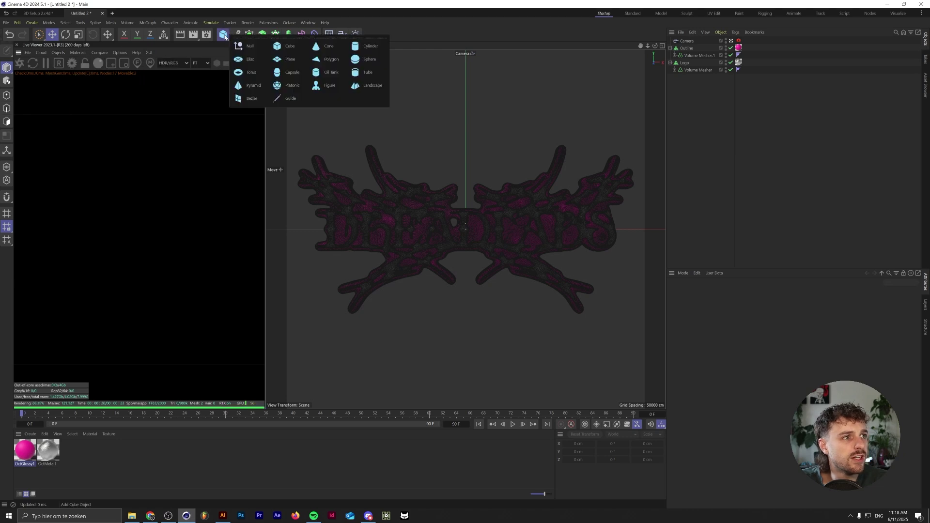
{"action": "left_click", "coordinate": [244, 47]}
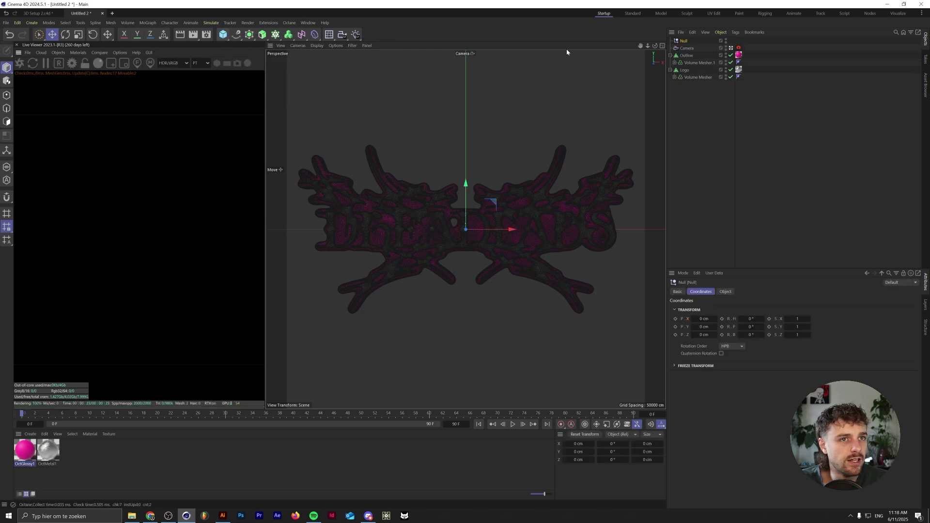
{"action": "double_click", "coordinate": [684, 41]}
{"action": "type", "text": "Center"}
{"action": "key", "text": "Return"}
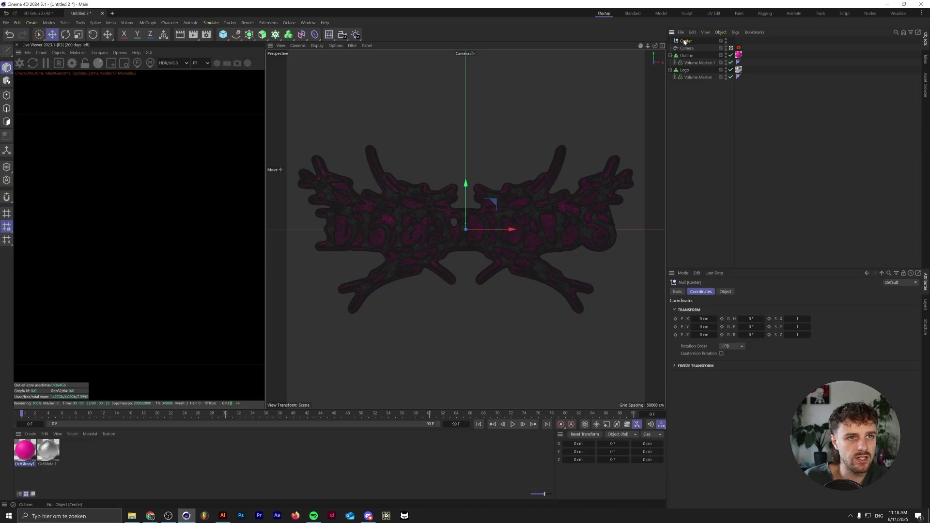
- Create an Octane area light with a Target tag aimed at the Center null
{"action": "left_click", "coordinate": [58, 52]}
{"action": "mouse_move", "coordinate": [75, 87]}
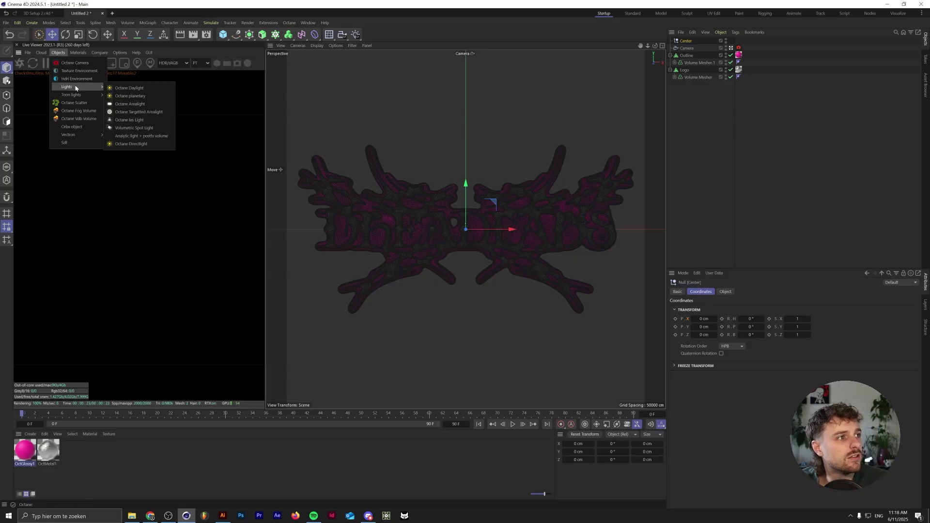
{"action": "left_click", "coordinate": [130, 104]}
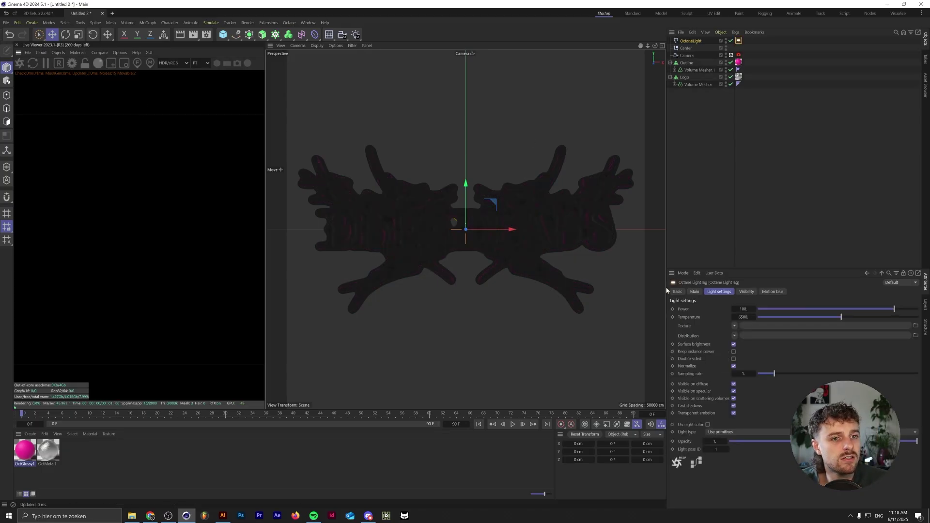
{"action": "right_click", "coordinate": [692, 41]}
{"action": "mouse_move", "coordinate": [753, 68]}
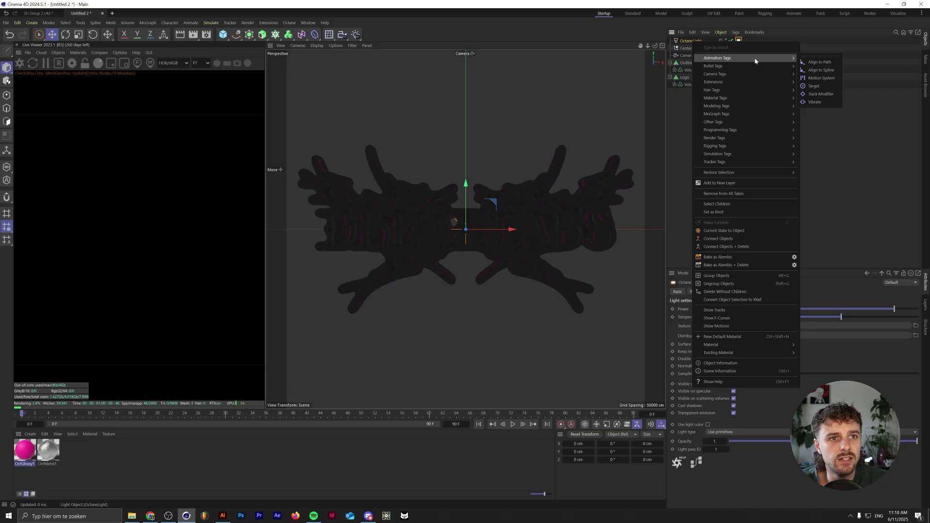
{"action": "left_click", "coordinate": [819, 87]}
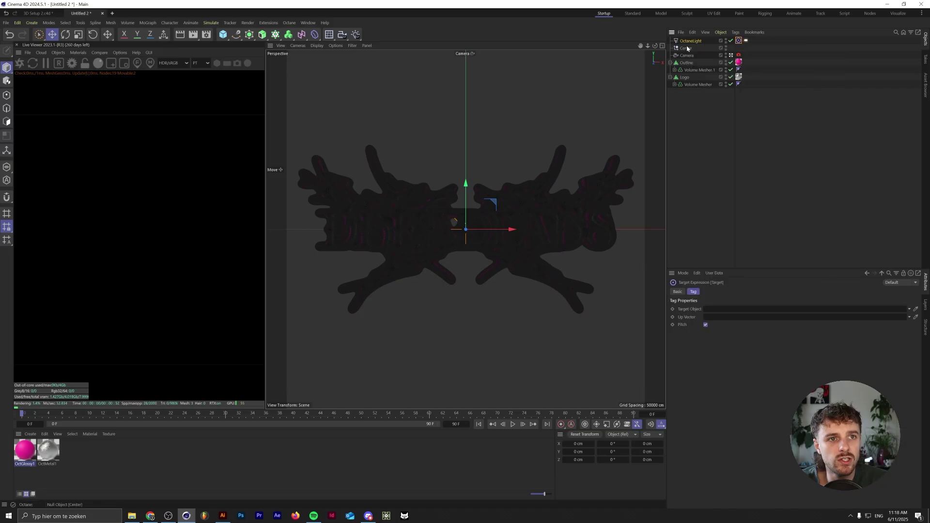
{"action": "left_click_drag", "start_coordinate": [717, 311], "coordinate": [716, 310]}
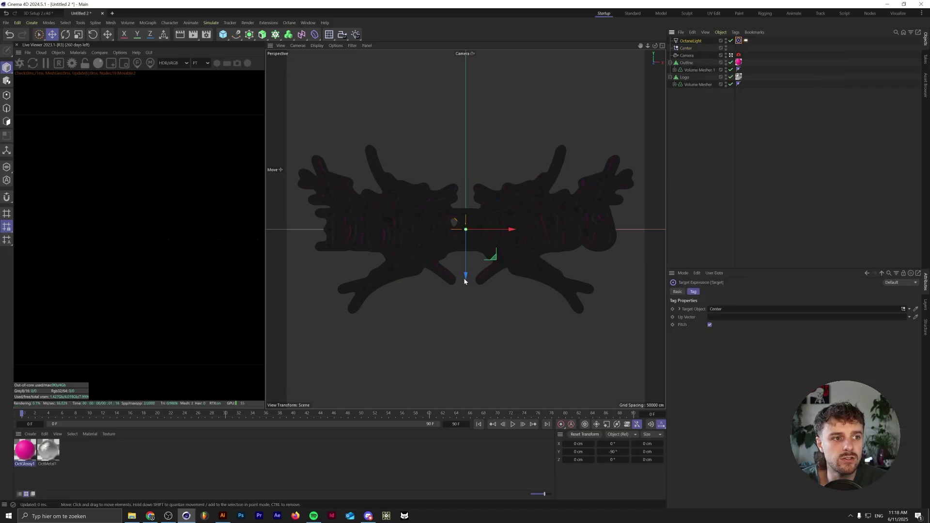
- In the four-view layout, raise the area light above the logo and push it back in depth
{"action": "left_click", "coordinate": [663, 46]}
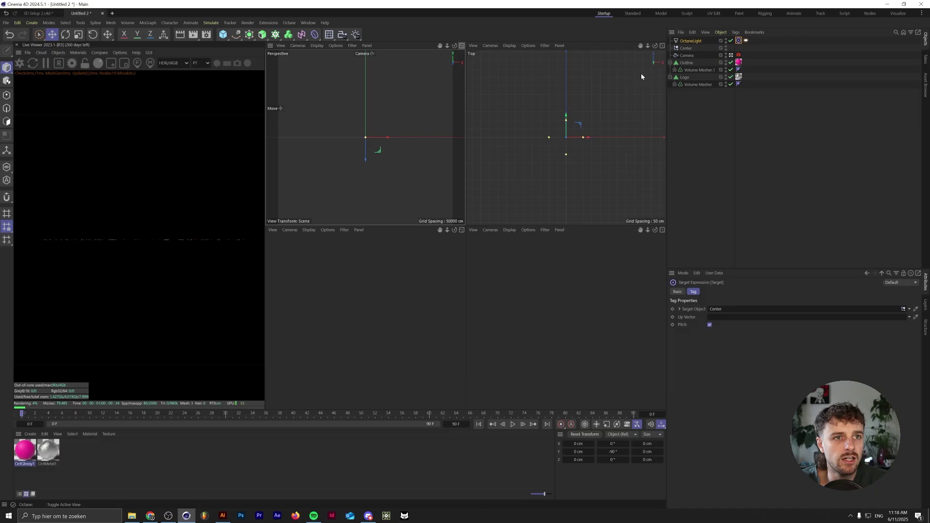
{"action": "left_click_drag", "start_coordinate": [565, 343], "coordinate": [565, 310]}
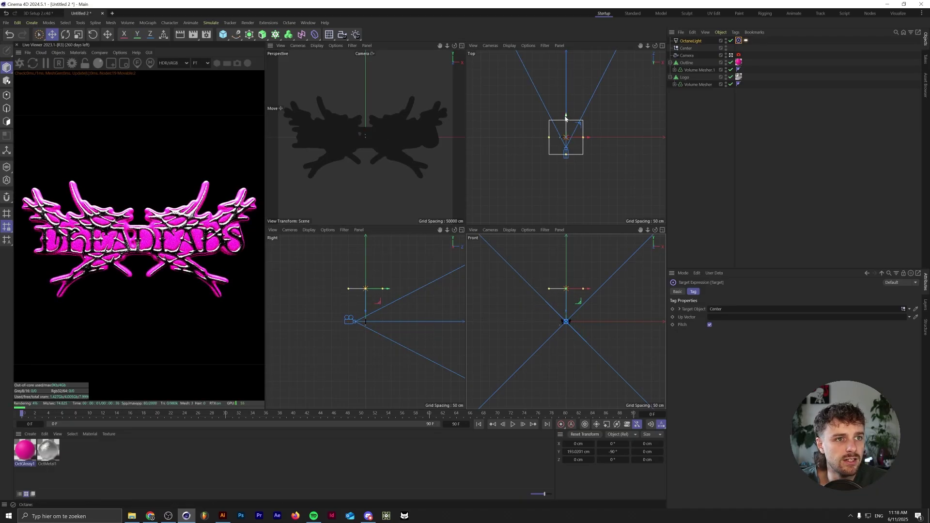
{"action": "left_click_drag", "start_coordinate": [577, 117], "coordinate": [578, 51]}
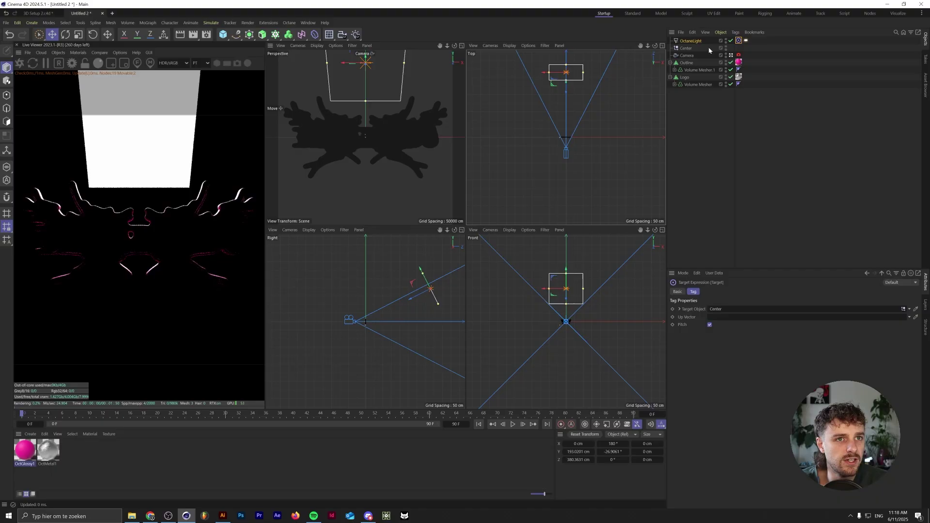
- Hide the light from the camera in its Light Tag, shorten it, and add an angled copy
{"action": "left_click", "coordinate": [746, 40]}
{"action": "left_click", "coordinate": [746, 292]}
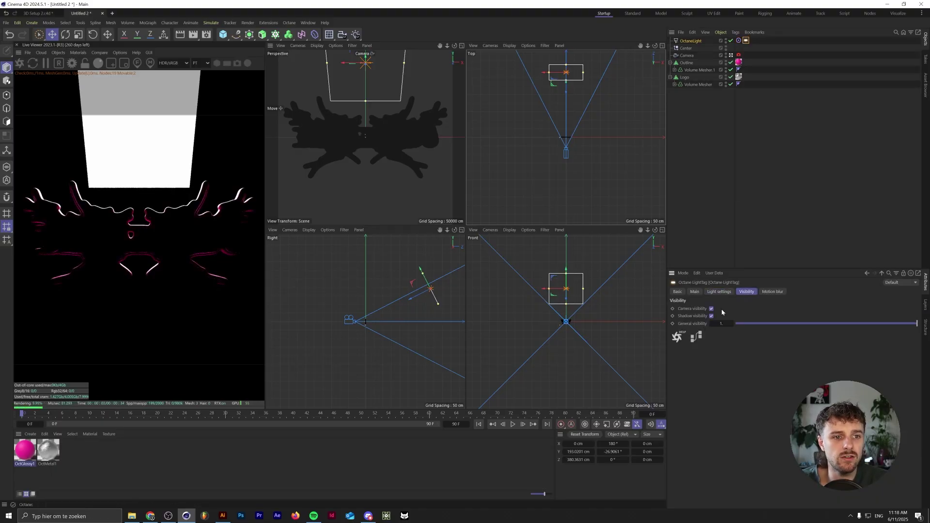
{"action": "left_click", "coordinate": [711, 309]}
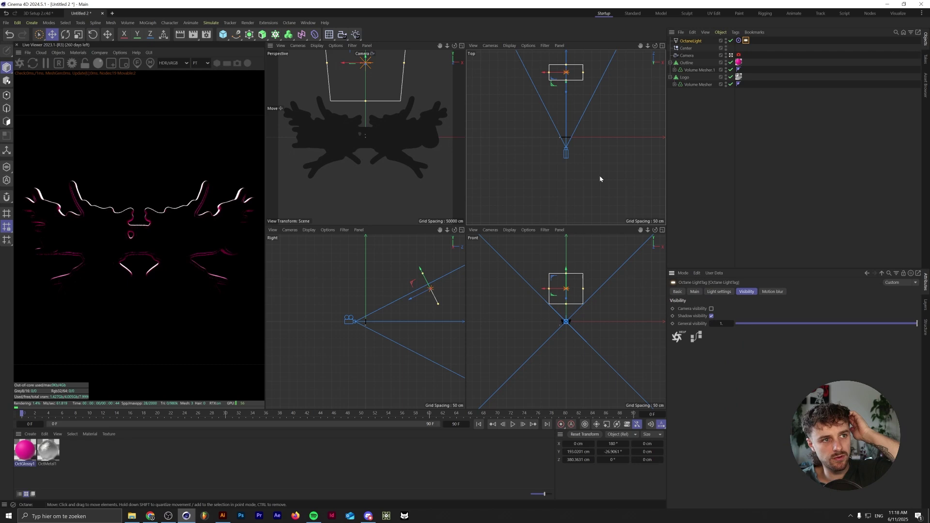
{"action": "left_click_drag", "start_coordinate": [569, 307], "coordinate": [569, 300]}
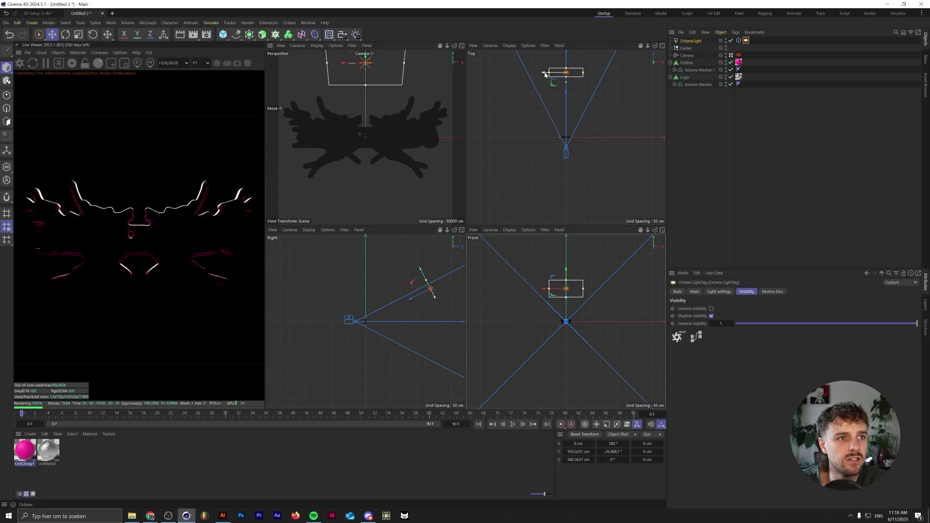
{"action": "left_click_drag", "start_coordinate": [546, 74], "coordinate": [551, 135], "text": "ctrl"}
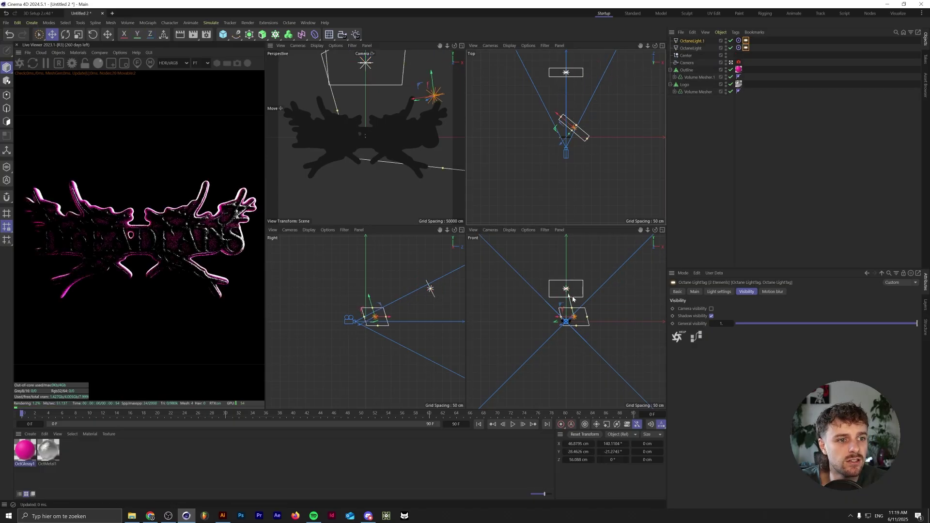
- Lower and re-aim both lights beside the logo, then dim the second light's power to about 8
{"action": "left_click_drag", "start_coordinate": [579, 318], "coordinate": [588, 349]}
{"action": "left_click_drag", "start_coordinate": [579, 98], "coordinate": [596, 171]}
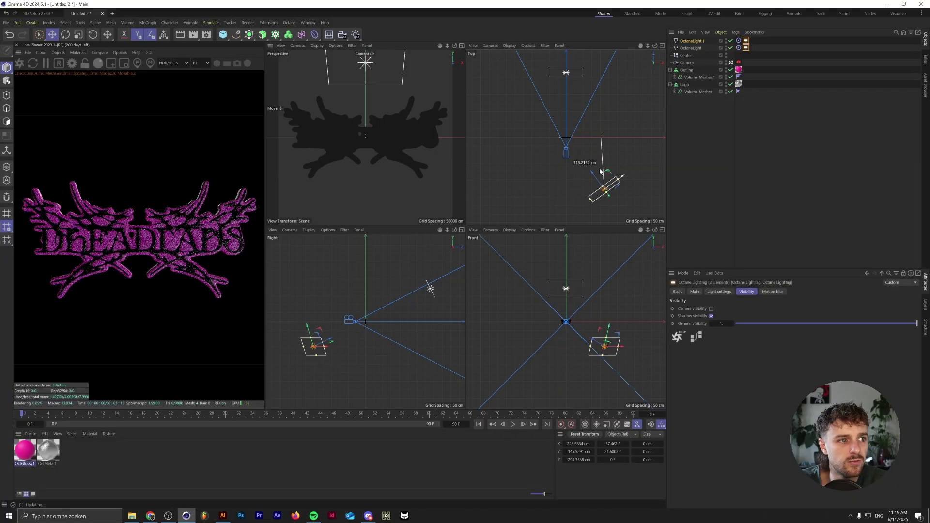
{"action": "left_click", "coordinate": [746, 48], "text": "ctrl"}
{"action": "left_click", "coordinate": [719, 291]}
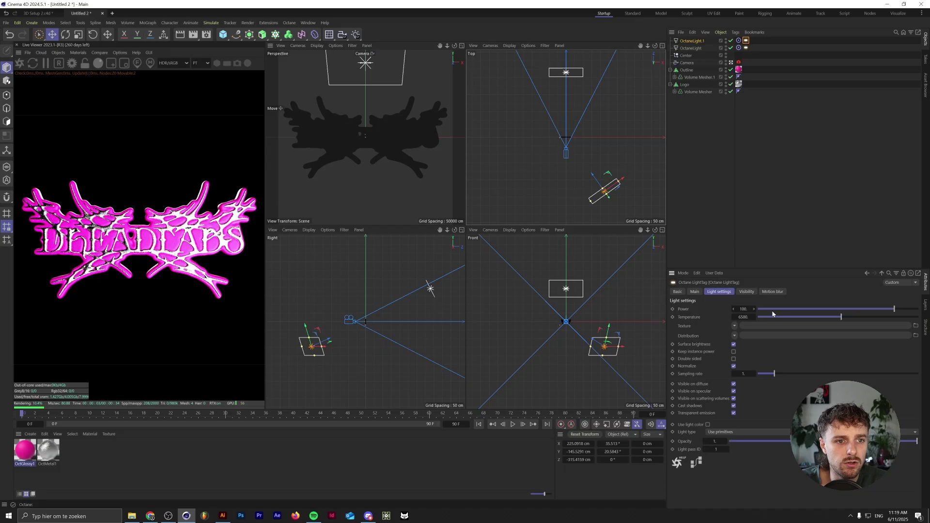
{"action": "mouse_move", "coordinate": [893, 309]}
{"action": "left_mouse_down"}
{"action": "mouse_move", "coordinate": [853, 309]}
{"action": "mouse_move", "coordinate": [877, 308]}
{"action": "left_mouse_up"}
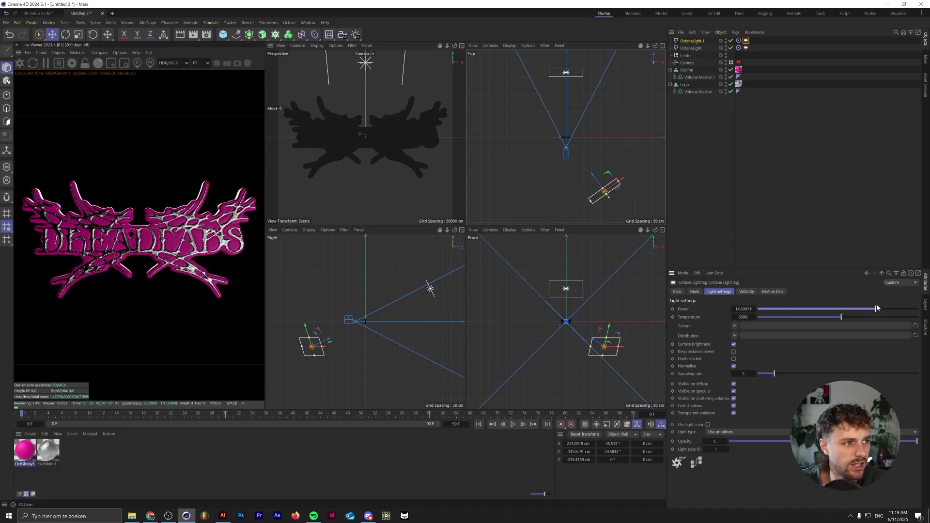
- Nudge OctaneLight.1 up and closer to the logo, and dim its power to about 5.9
{"action": "left_click_drag", "start_coordinate": [610, 327], "coordinate": [626, 299]}
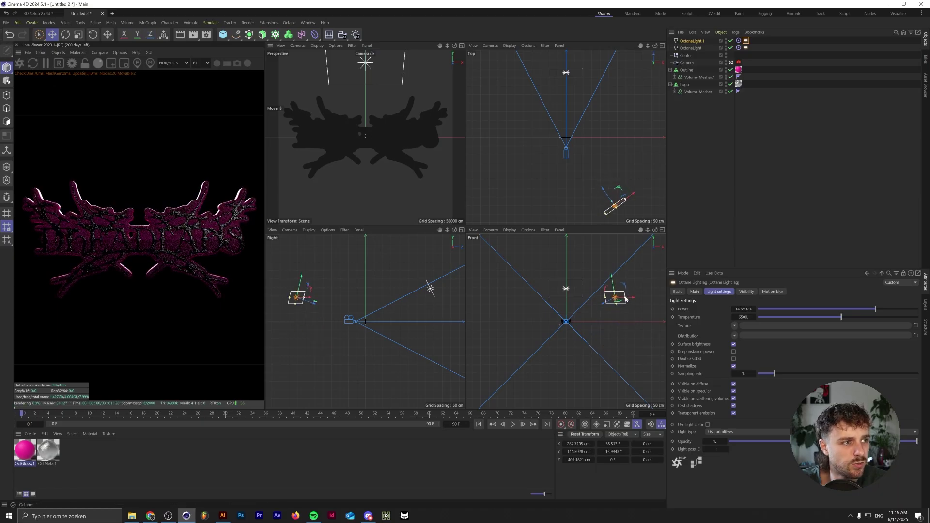
{"action": "left_click_drag", "start_coordinate": [611, 191], "coordinate": [589, 155]}
{"action": "left_click_drag", "start_coordinate": [876, 309], "coordinate": [868, 309]}
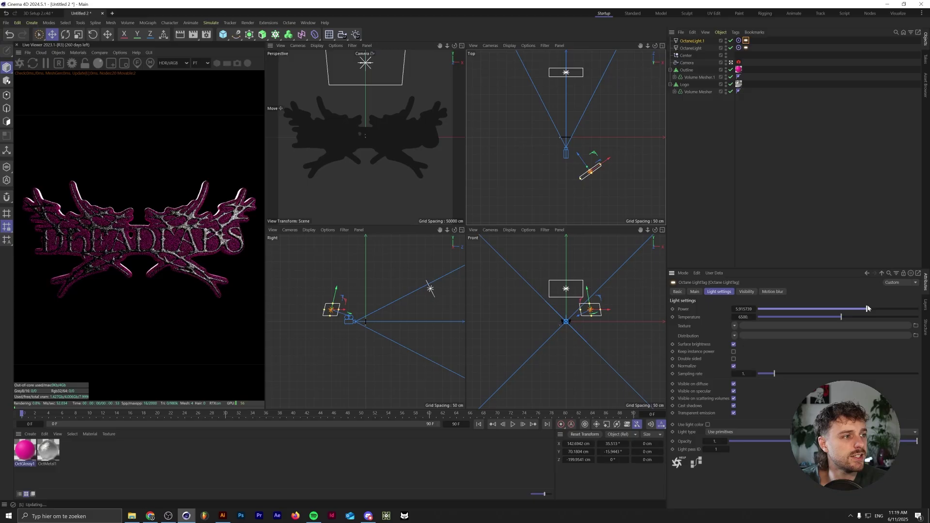
- In OctGlossy1's node graph, wire the Noise into Bump and set Noise contrast to 8.547
{"action": "left_click", "coordinate": [732, 62]}
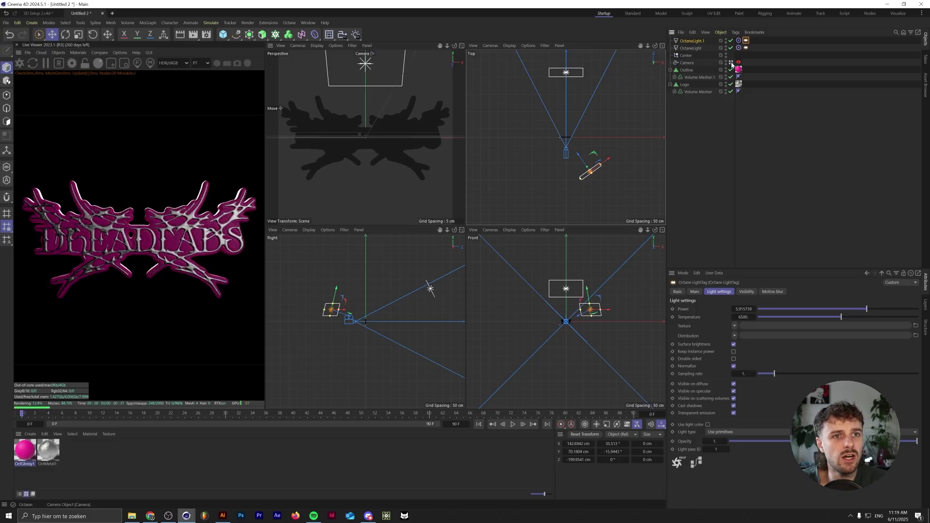
{"action": "scroll", "coordinate": [372, 153], "scroll_direction": "up", "scroll_amount": 5}
{"action": "scroll", "coordinate": [372, 153], "scroll_direction": "up", "scroll_amount": 5}
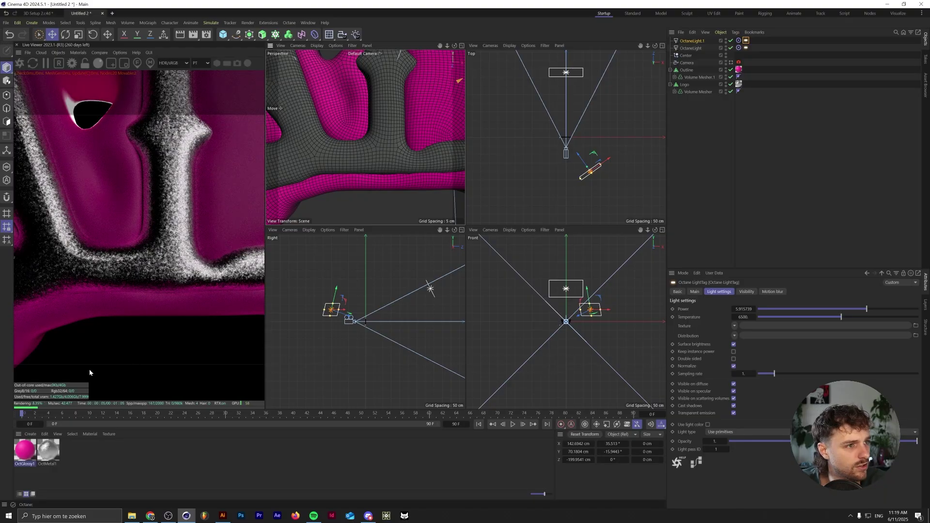
{"action": "double_click", "coordinate": [25, 450]}
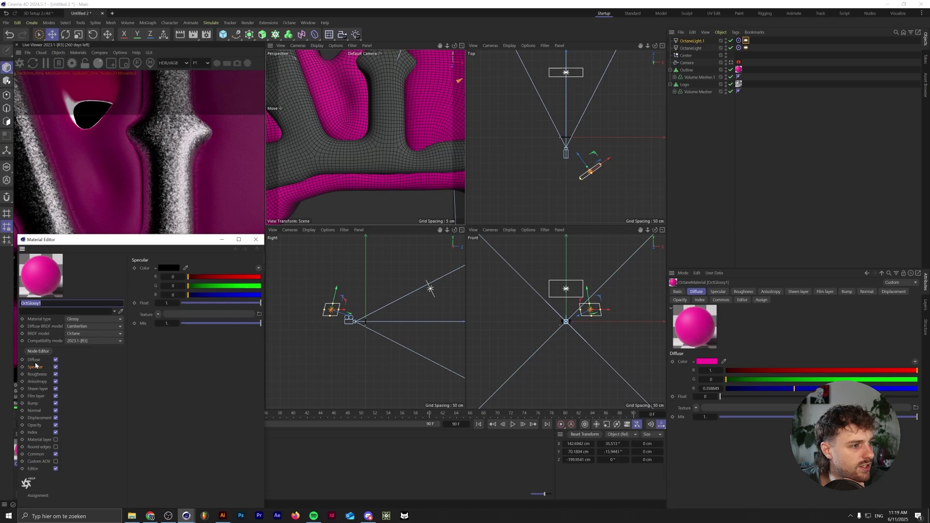
{"action": "left_click", "coordinate": [38, 351]}
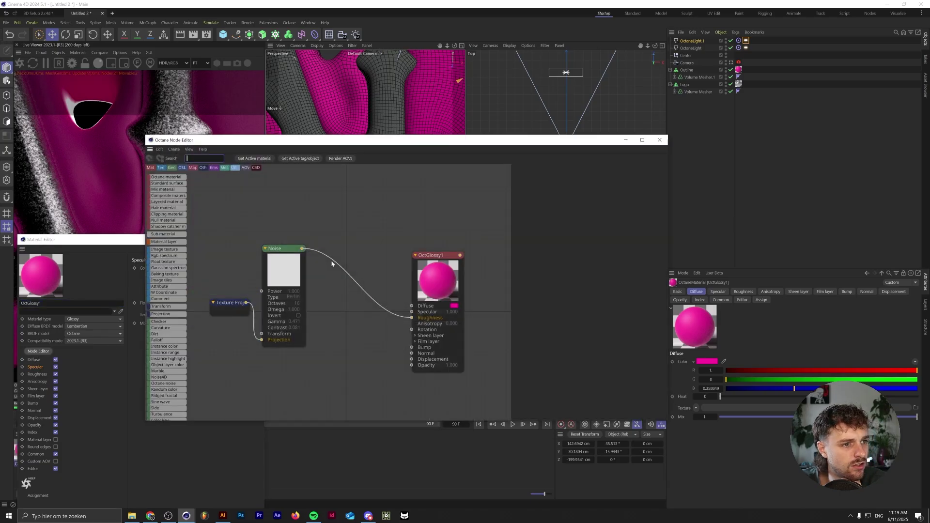
{"action": "left_click_drag", "start_coordinate": [303, 249], "coordinate": [412, 347]}
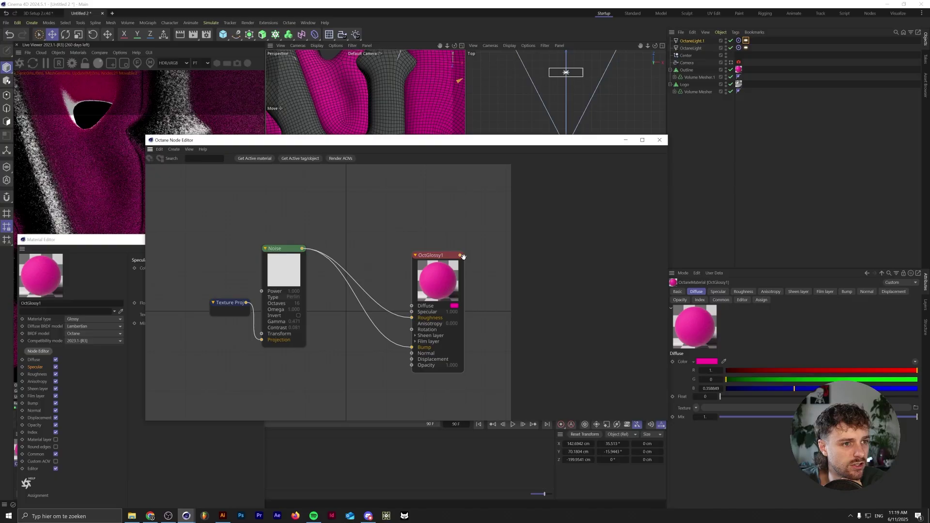
{"action": "left_click", "coordinate": [296, 252]}
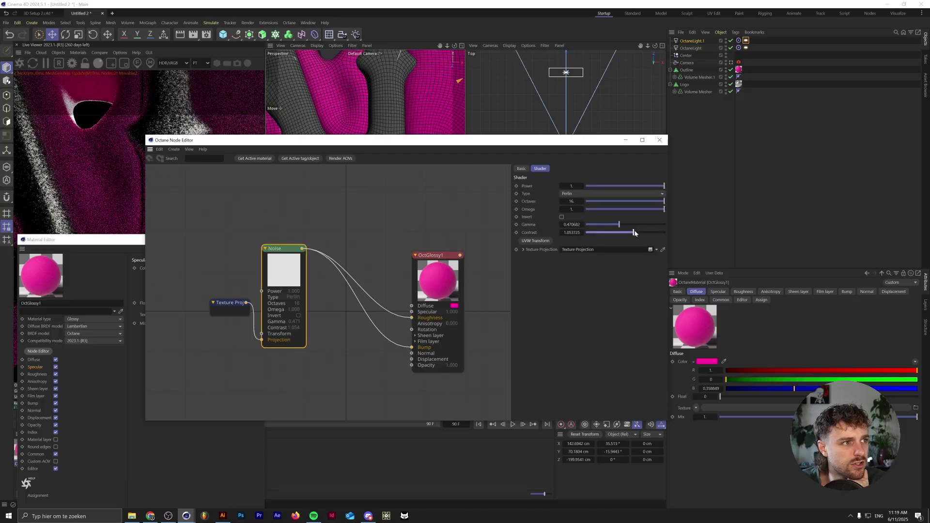
{"action": "left_click", "coordinate": [650, 233]}
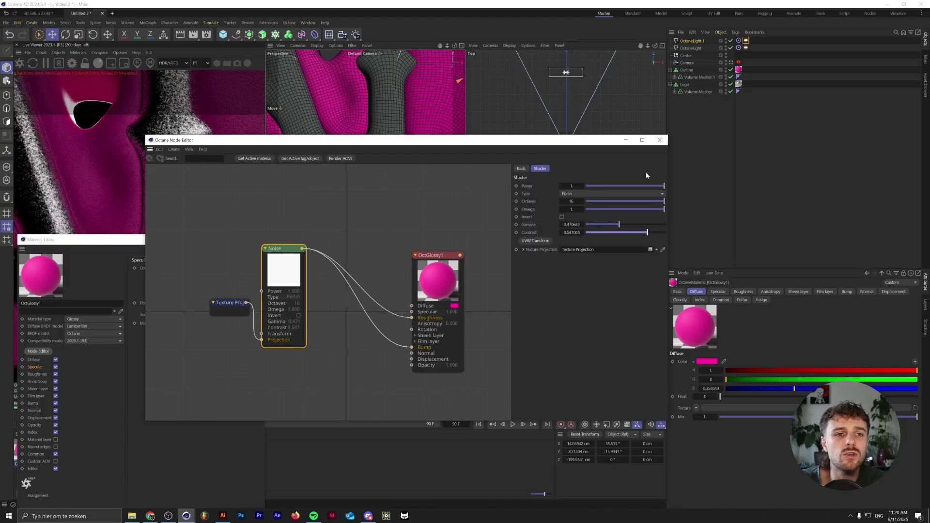
{"action": "left_click", "coordinate": [660, 140]}
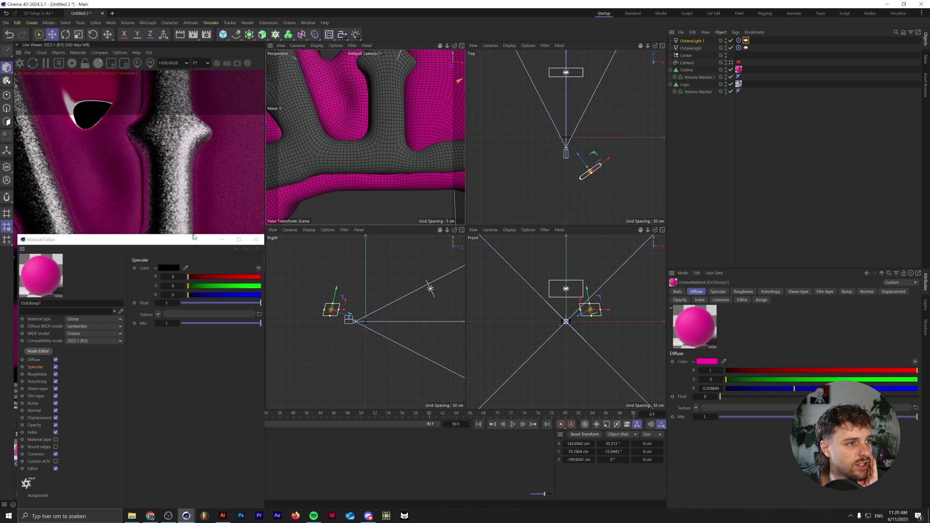
- Close the material editor and view through the scene camera again
{"action": "left_click_drag", "start_coordinate": [195, 239], "coordinate": [267, 224]}
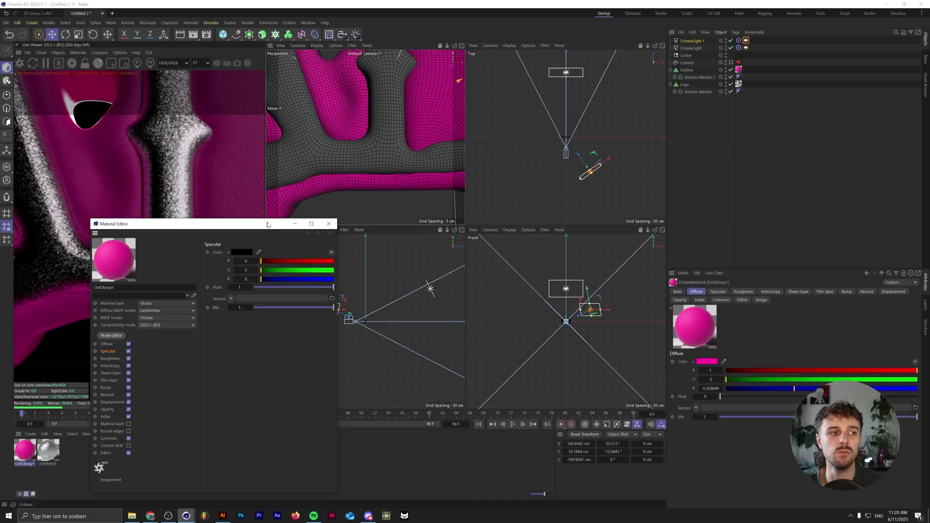
{"action": "left_click", "coordinate": [330, 224]}
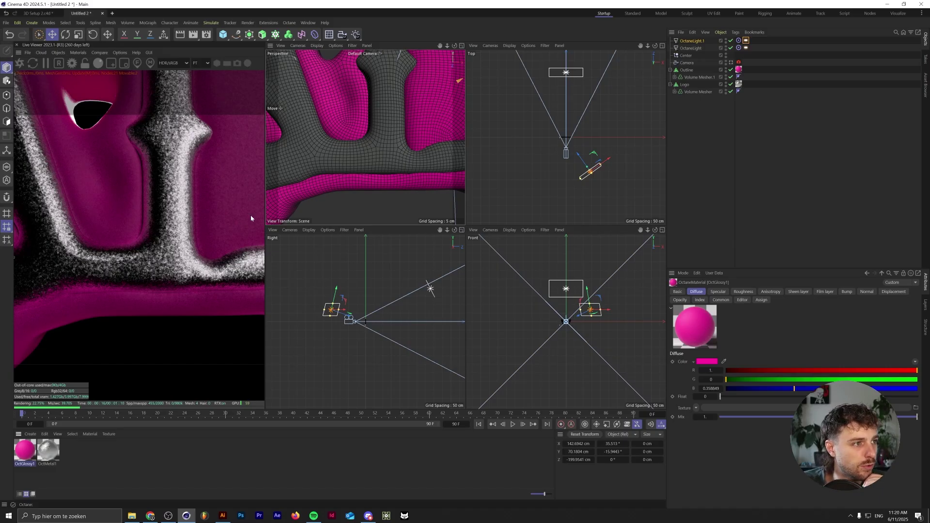
{"action": "left_click", "coordinate": [732, 63]}
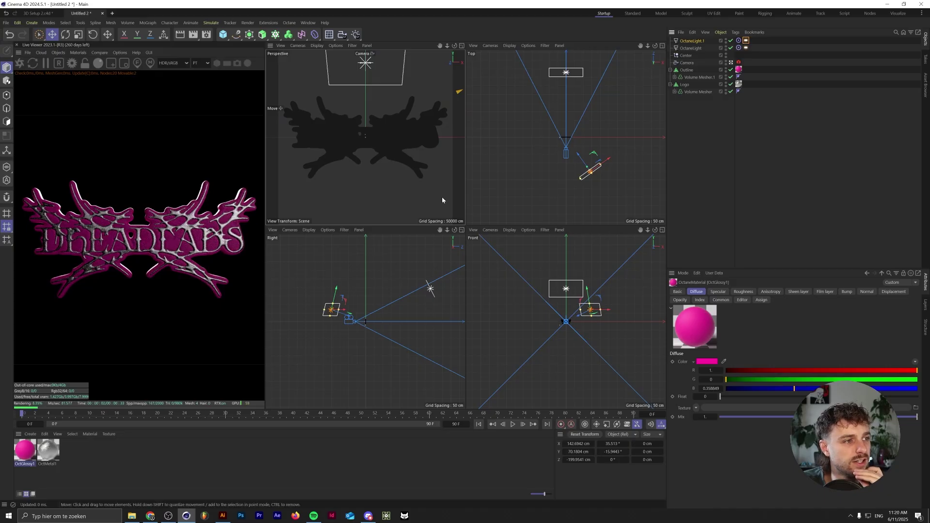
- Duplicate a light into OctaneLight.2 on the logo's other side, with power about 2.26 at 6500 K
{"action": "left_click_drag", "start_coordinate": [609, 314], "coordinate": [513, 326], "text": "ctrl"}
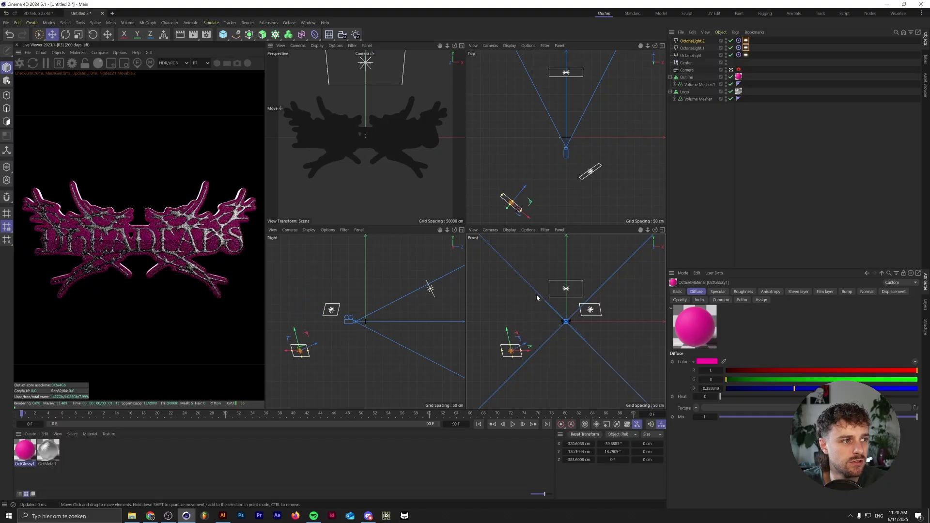
{"action": "left_click_drag", "start_coordinate": [525, 189], "coordinate": [538, 173]}
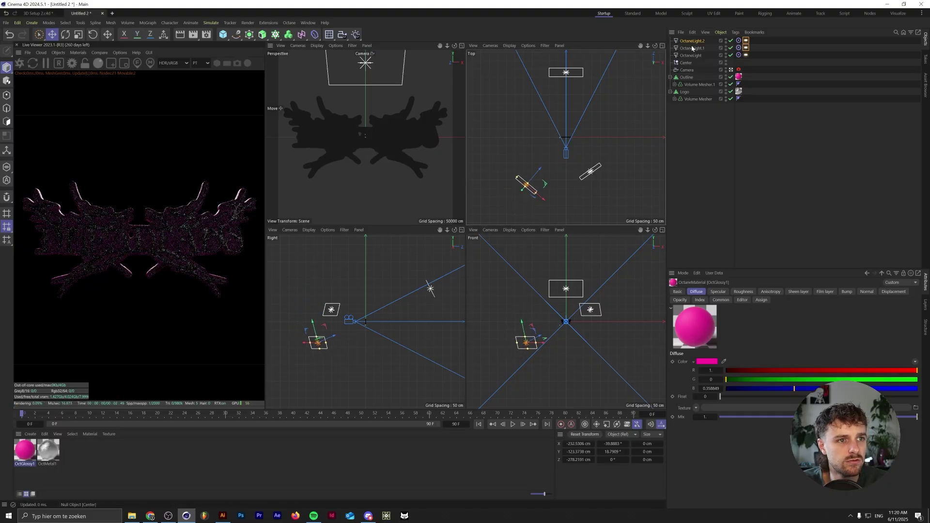
{"action": "left_click", "coordinate": [747, 41]}
{"action": "left_click", "coordinate": [859, 309]}
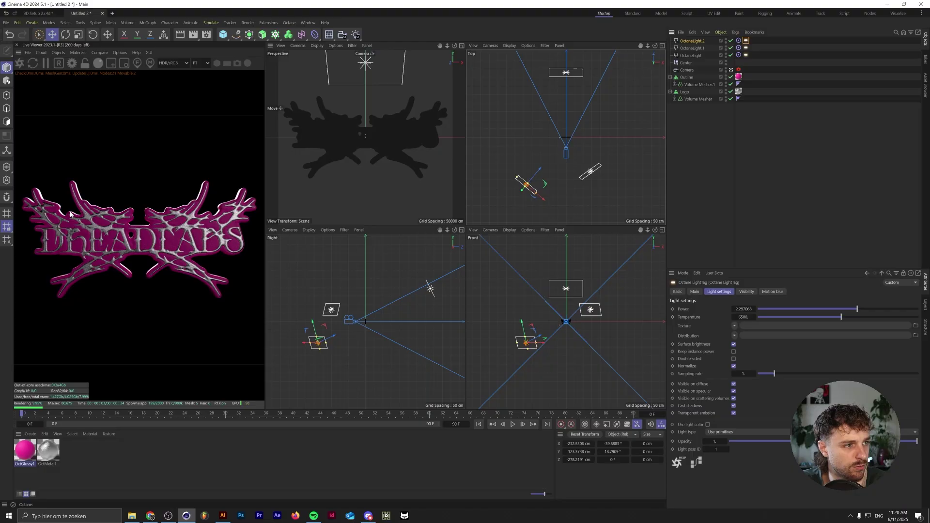
- Enable the Octane camera imager with the Spectral AI Denoiser turned on
{"action": "left_click", "coordinate": [738, 69]}
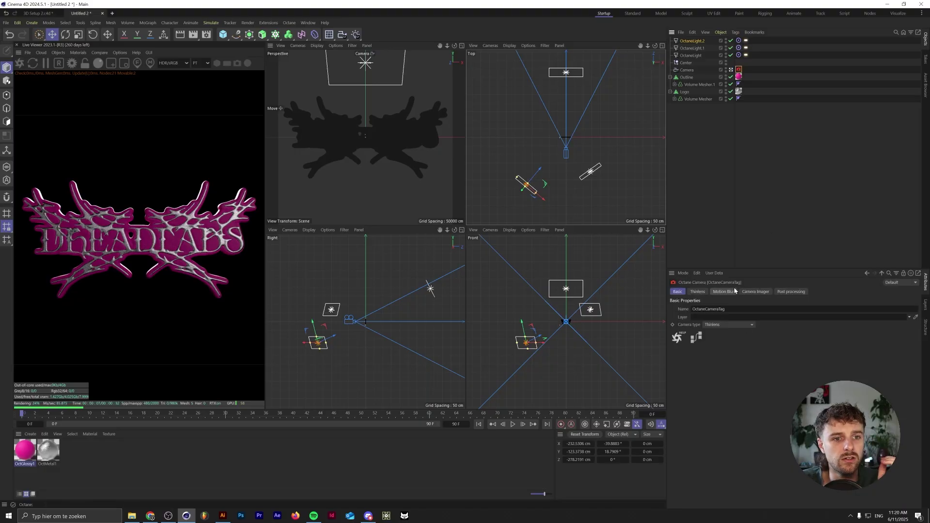
{"action": "left_click", "coordinate": [754, 292]}
{"action": "left_click", "coordinate": [722, 316]}
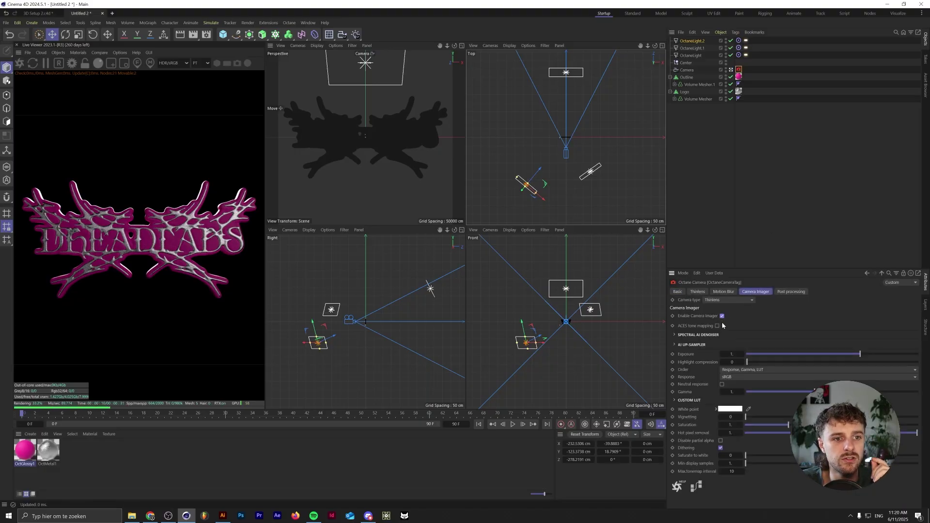
{"action": "left_click", "coordinate": [704, 335]}
{"action": "left_click", "coordinate": [726, 344]}
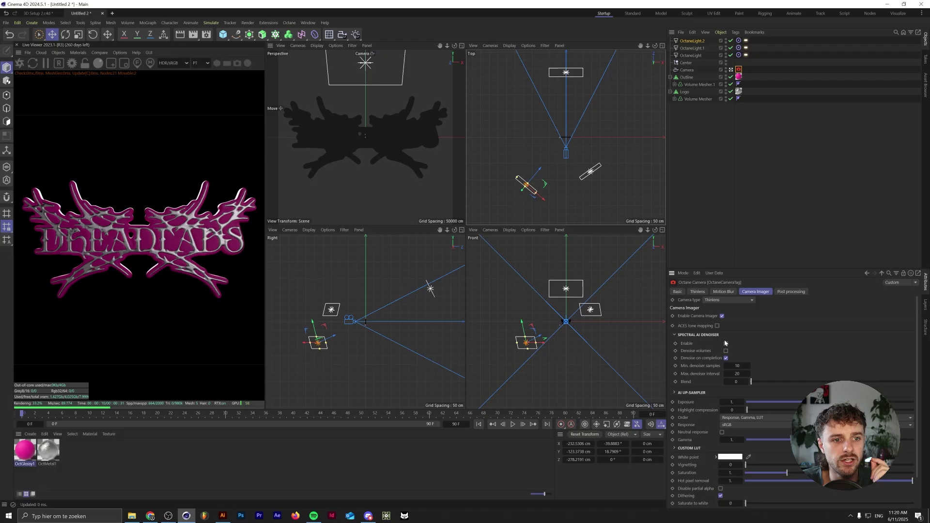
- Enable post processing with bloom power 22.3, glare power 11.4, more glare blur and a slightly higher cutoff
{"action": "left_click", "coordinate": [790, 292]}
{"action": "left_click", "coordinate": [694, 316]}
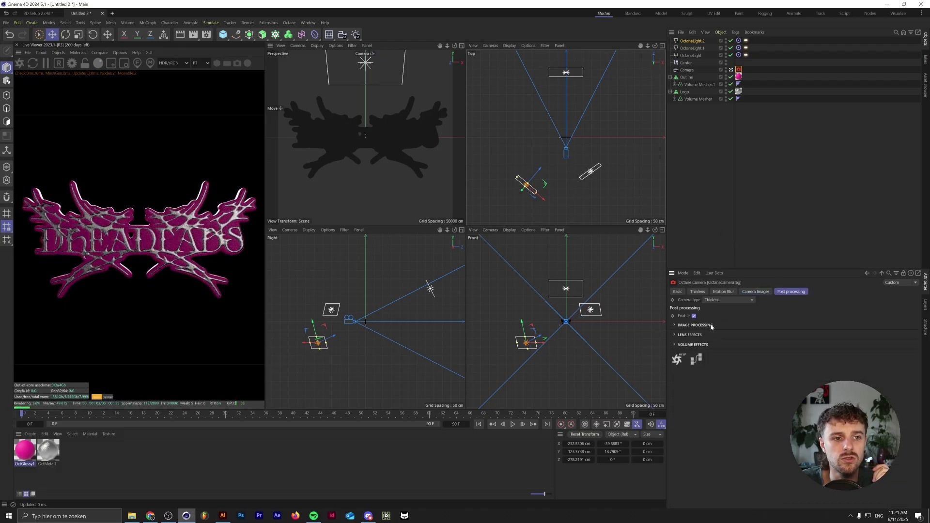
{"action": "left_click", "coordinate": [684, 326]}
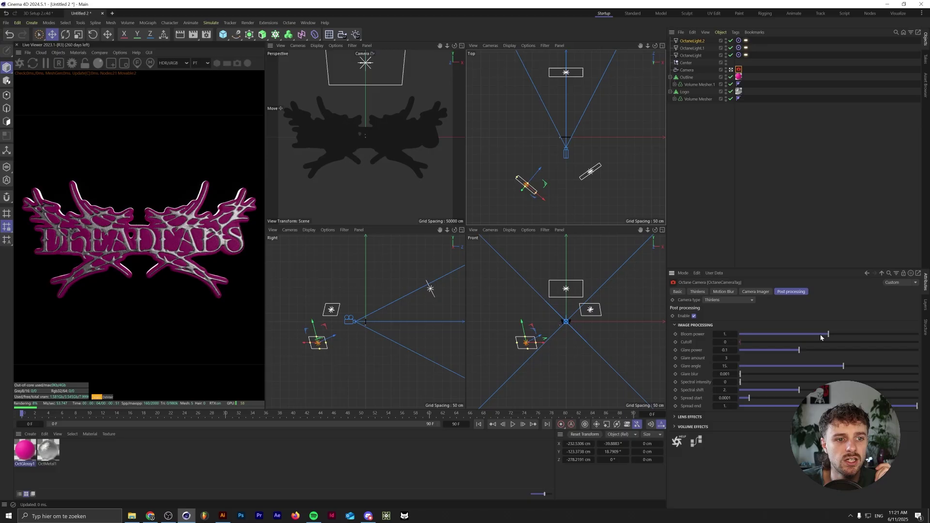
{"action": "left_click_drag", "start_coordinate": [828, 334], "coordinate": [869, 334]}
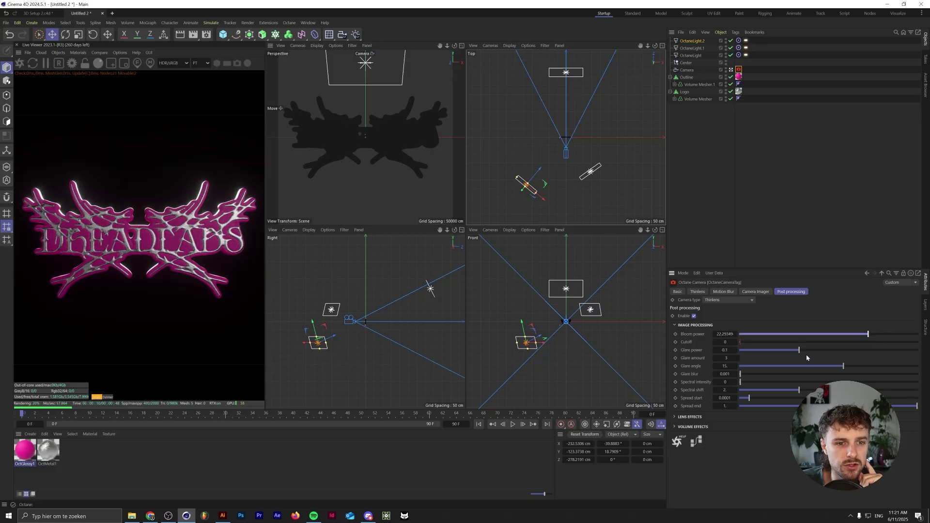
{"action": "left_click_drag", "start_coordinate": [800, 350], "coordinate": [860, 350]}
{"action": "left_click_drag", "start_coordinate": [741, 374], "coordinate": [786, 371]}
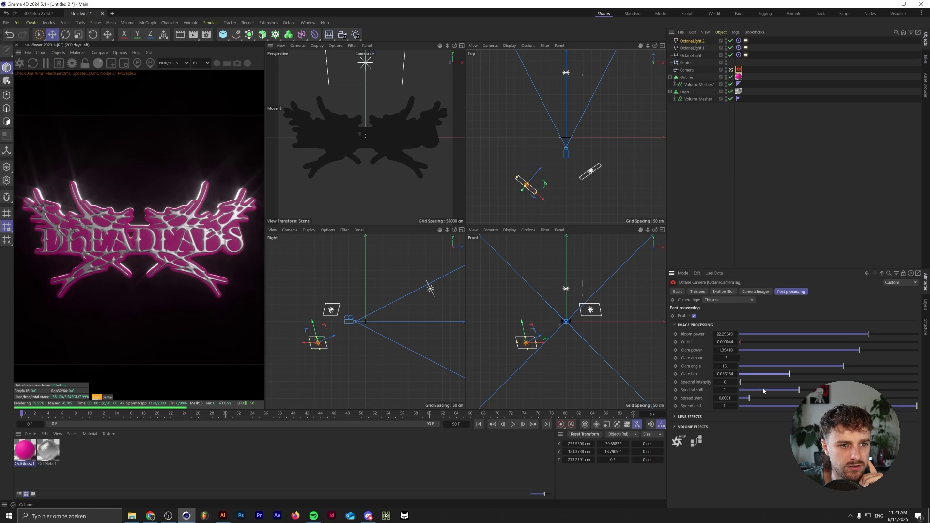
{"action": "left_click_drag", "start_coordinate": [742, 343], "coordinate": [749, 342]}
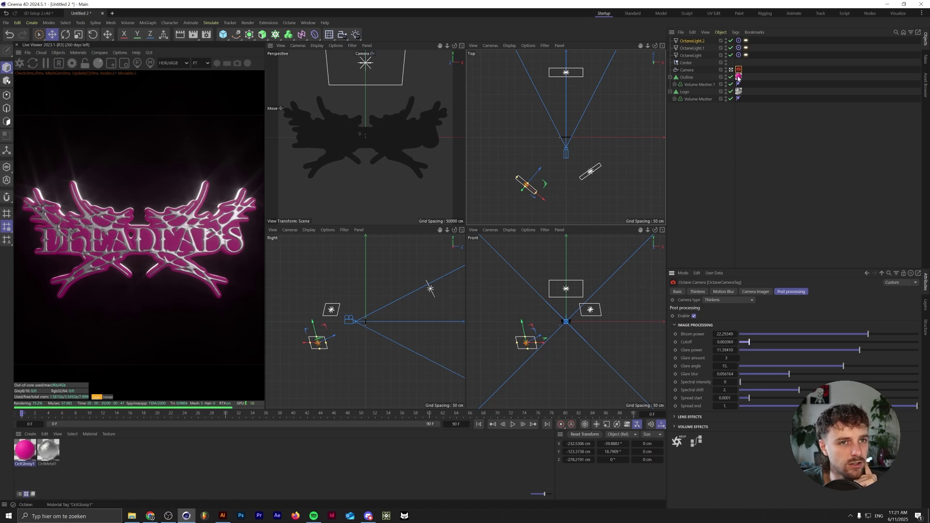
- Boost the camera imager saturation to about 1.86
{"action": "left_click", "coordinate": [755, 291]}
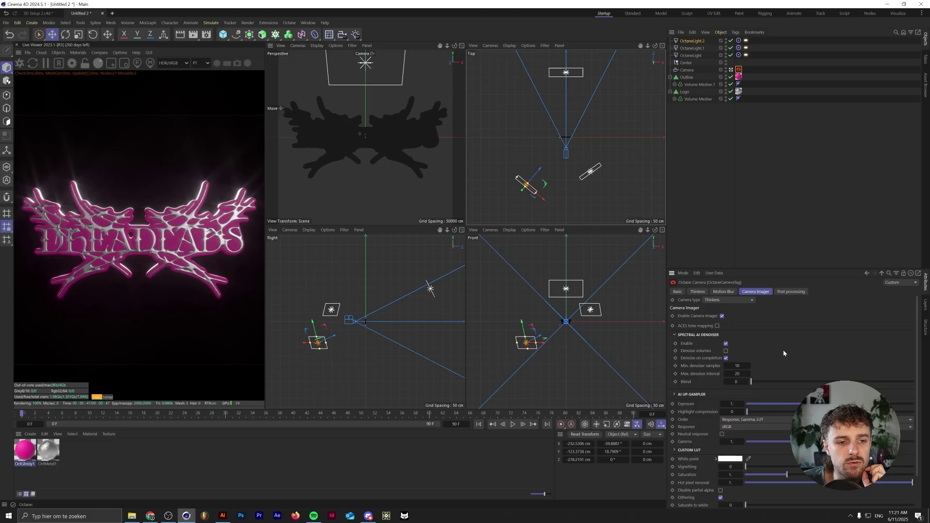
{"action": "scroll", "coordinate": [780, 359], "scroll_direction": "down", "scroll_amount": 2}
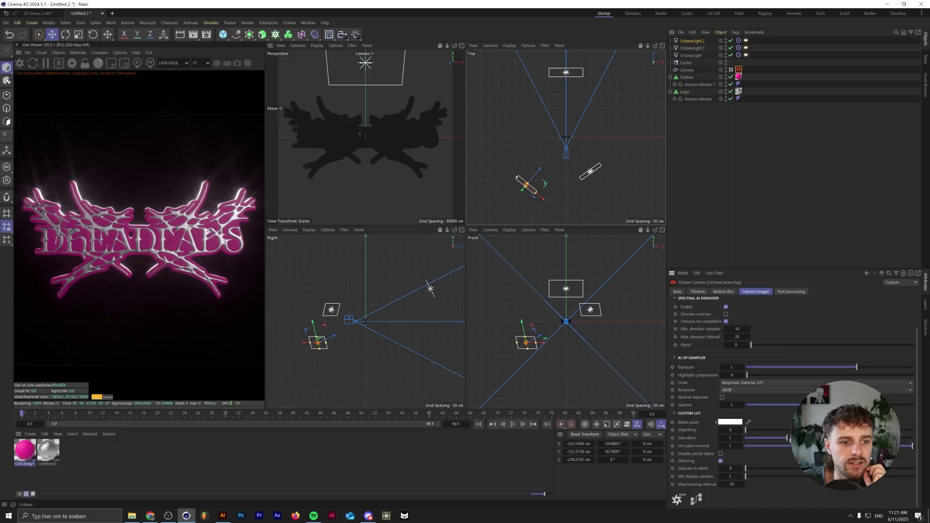
{"action": "left_click_drag", "start_coordinate": [787, 438], "coordinate": [824, 438]}
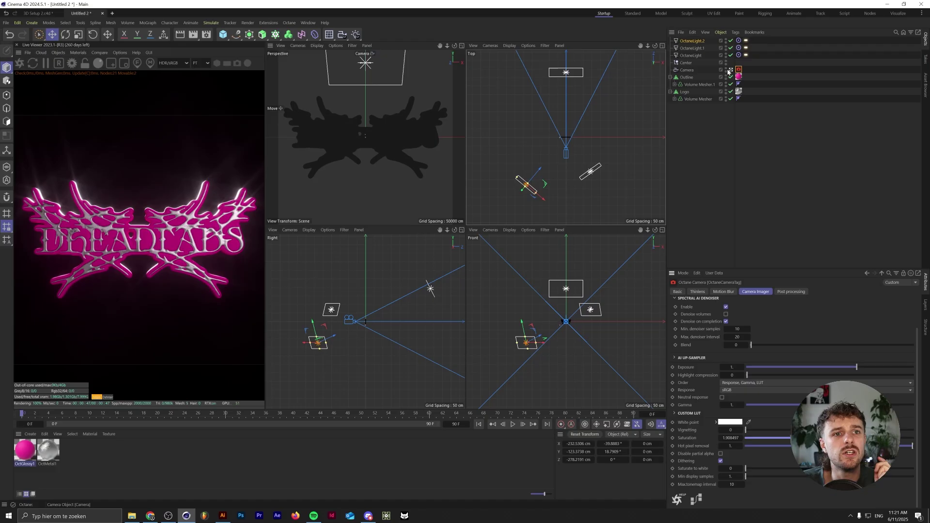
- Copy and paste the main camera to create Camera.1
{"action": "left_click", "coordinate": [686, 70]}
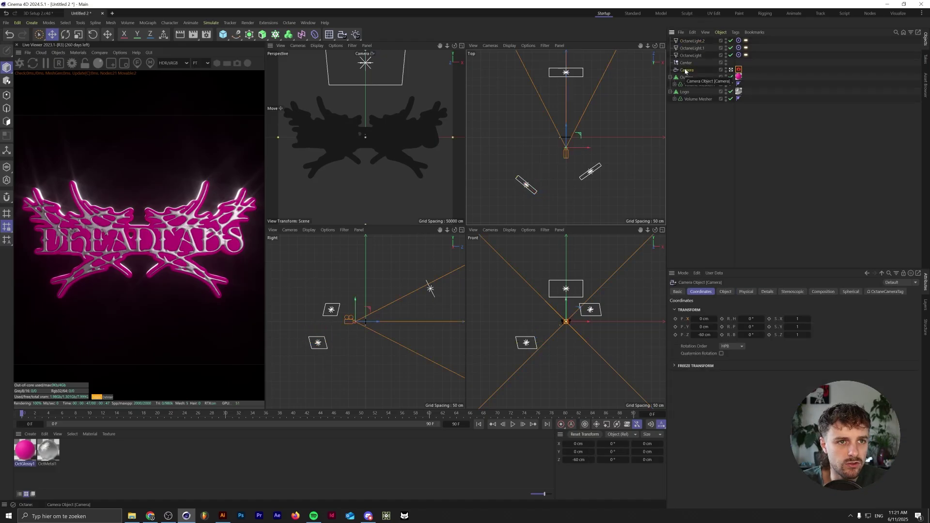
{"action": "key", "text": "ctrl+c"}
{"action": "key", "text": "ctrl+v"}
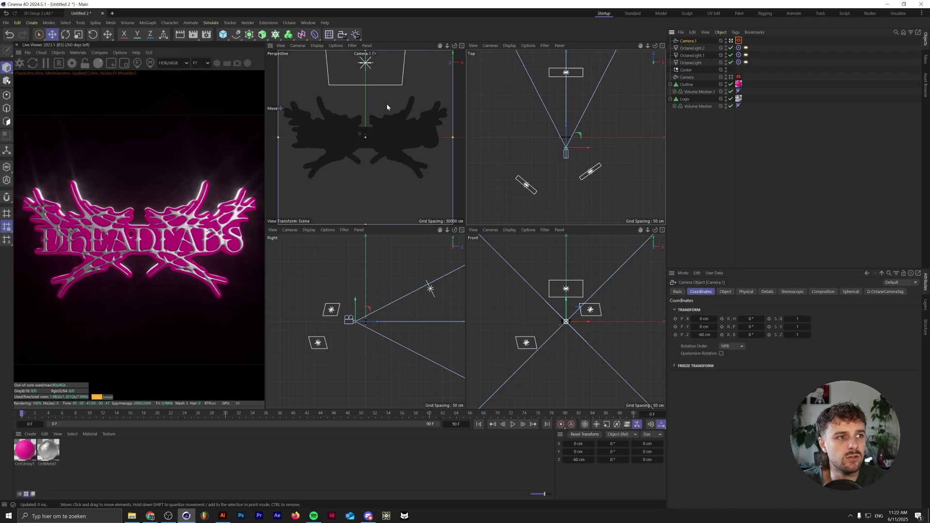
- Maximise the Perspective view and fly in for a tight close-up of the logo mesh
{"action": "left_click", "coordinate": [461, 45]}
{"action": "scroll", "coordinate": [472, 229], "scroll_direction": "up", "scroll_amount": 5}
{"action": "scroll", "coordinate": [473, 229], "scroll_direction": "up", "scroll_amount": 8}
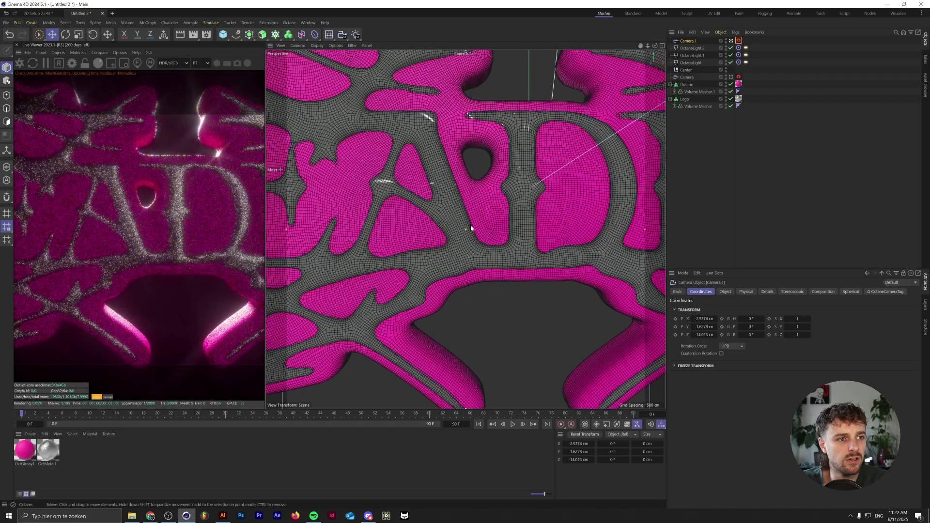
{"action": "left_click_drag", "start_coordinate": [470, 225], "coordinate": [492, 228], "text": "alt"}
{"action": "scroll", "coordinate": [491, 228], "scroll_direction": "up", "scroll_amount": 3}
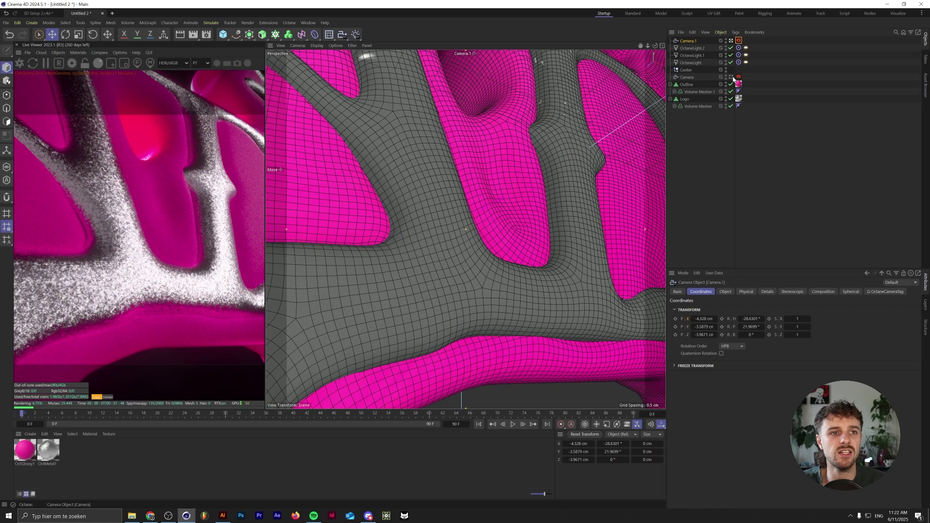
- Expand Volume Mesher.1 and select its Outline remesh object
{"action": "left_click", "coordinate": [698, 92]}
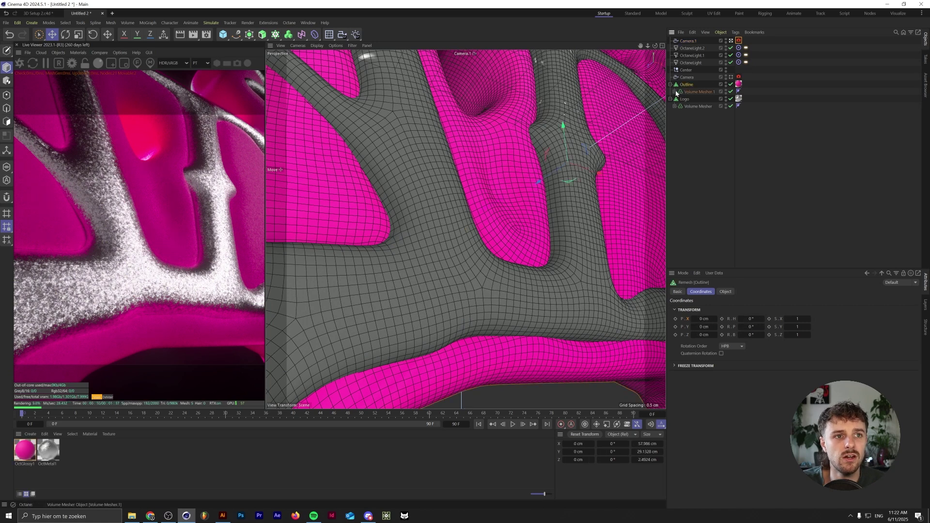
{"action": "left_click", "coordinate": [675, 91]}
{"action": "left_click", "coordinate": [706, 87]}
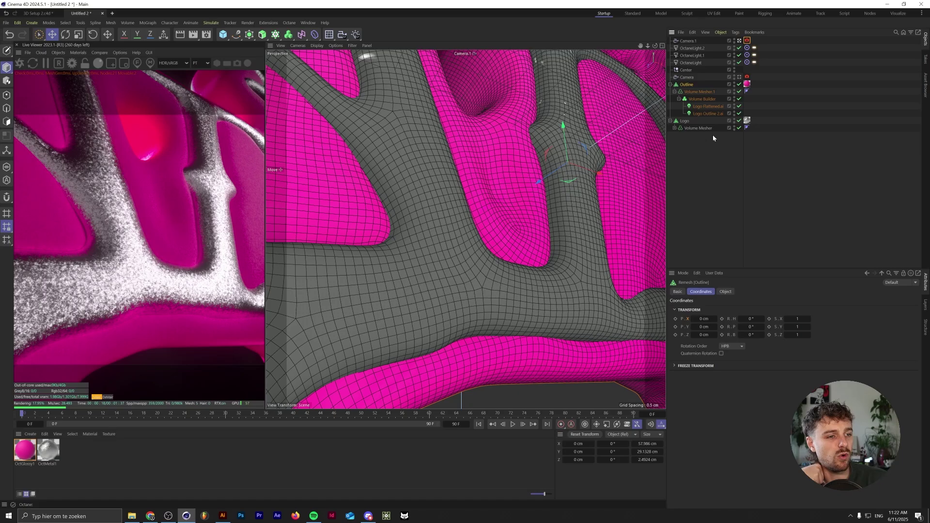
- Disable the Outline remesh and restart the live render
{"action": "left_click", "coordinate": [740, 85]}
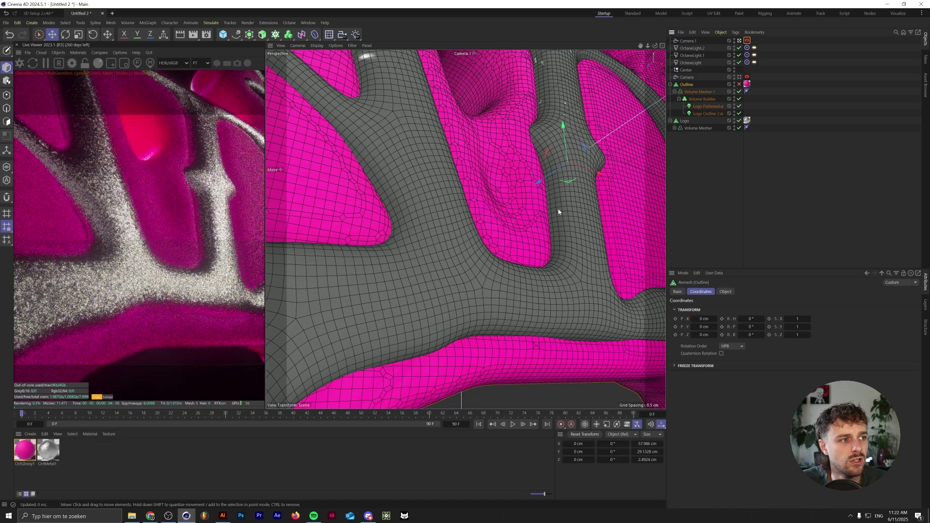
{"action": "left_click", "coordinate": [60, 66]}
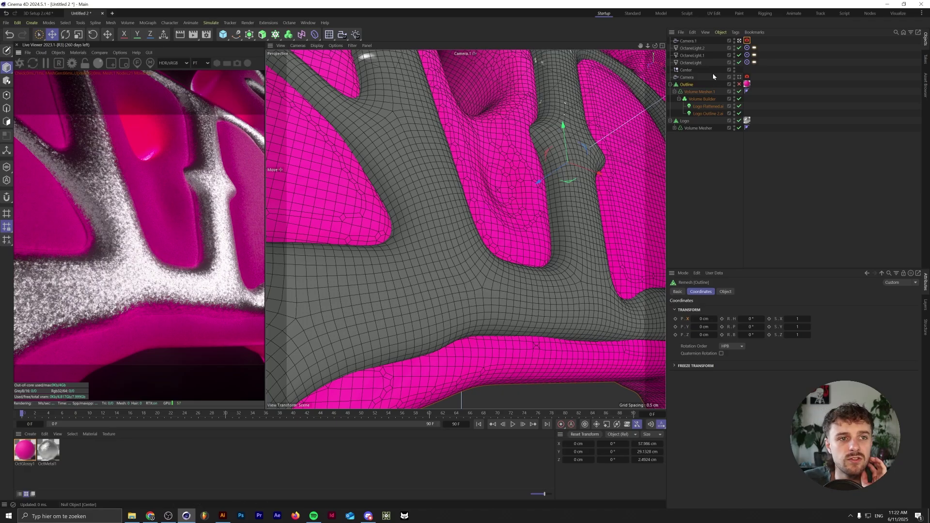
{"action": "left_click", "coordinate": [709, 106]}
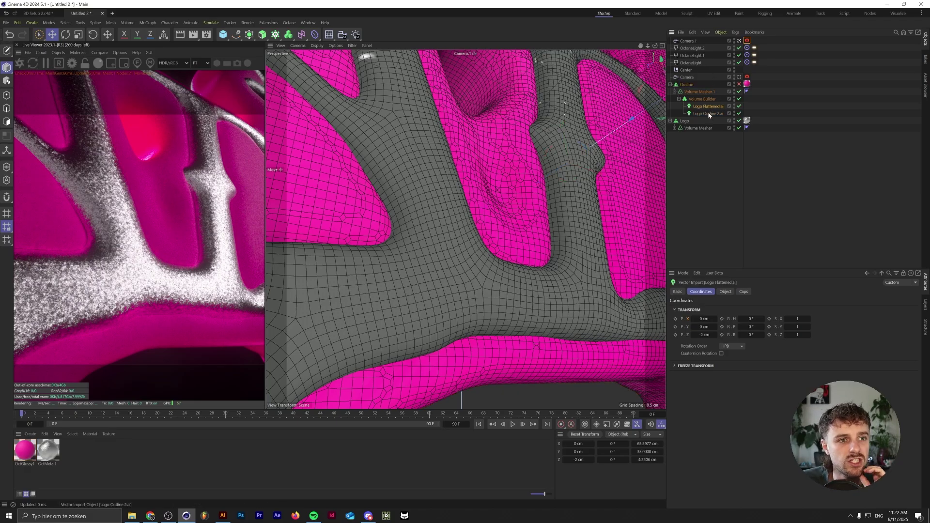
- Set the Volume Builder's SDF Smooth voxel distance to 4, hide the Logo remesh, and view through Camera
{"action": "left_click", "coordinate": [702, 99]}
{"action": "left_click", "coordinate": [725, 292]}
{"action": "left_click", "coordinate": [702, 353]}
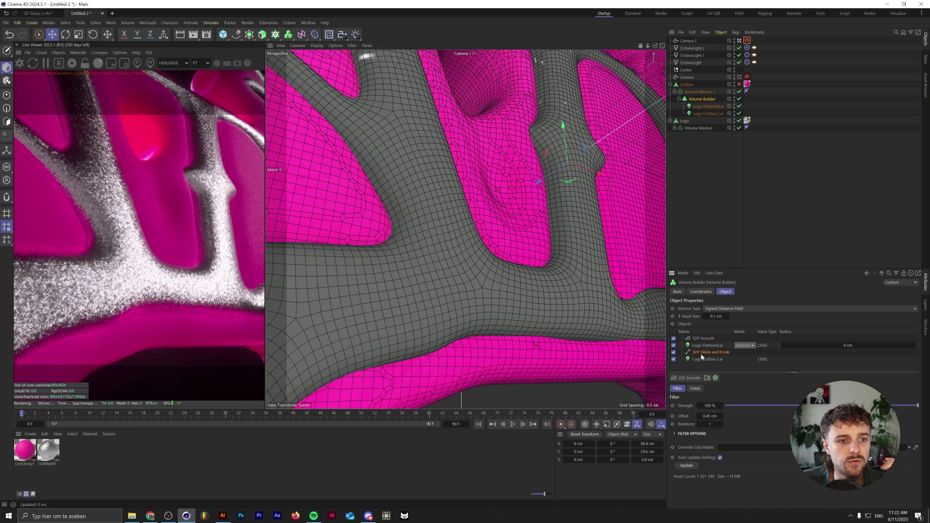
{"action": "left_click", "coordinate": [708, 346]}
{"action": "left_click", "coordinate": [708, 353]}
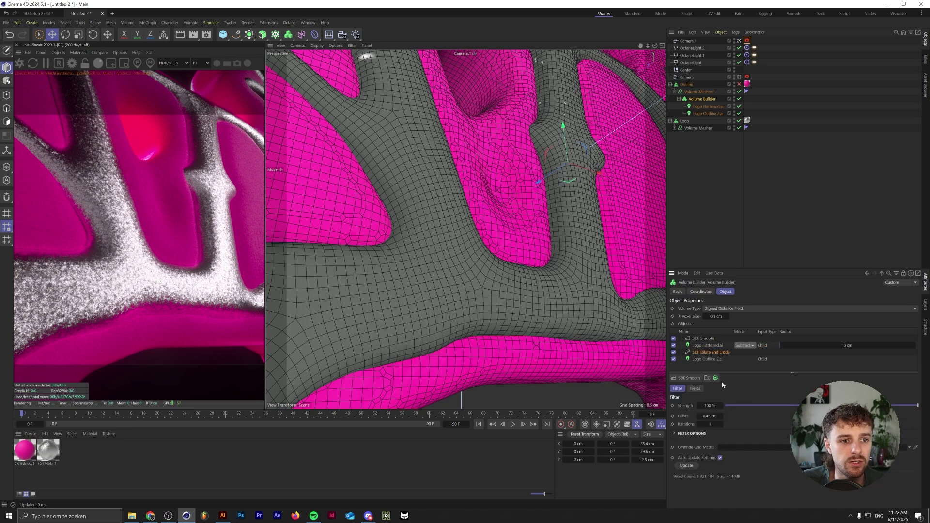
{"action": "left_click", "coordinate": [703, 339]}
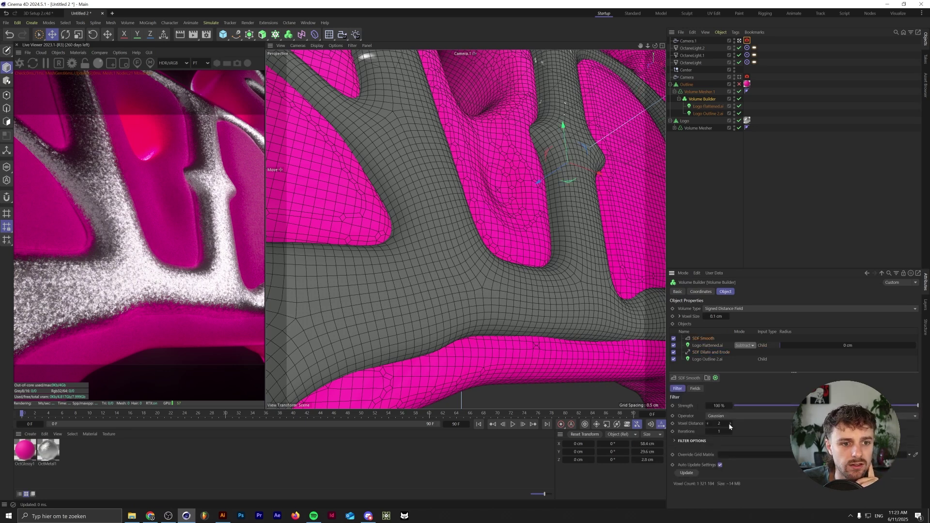
{"action": "left_click", "coordinate": [730, 424]}
{"action": "left_click", "coordinate": [731, 423]}
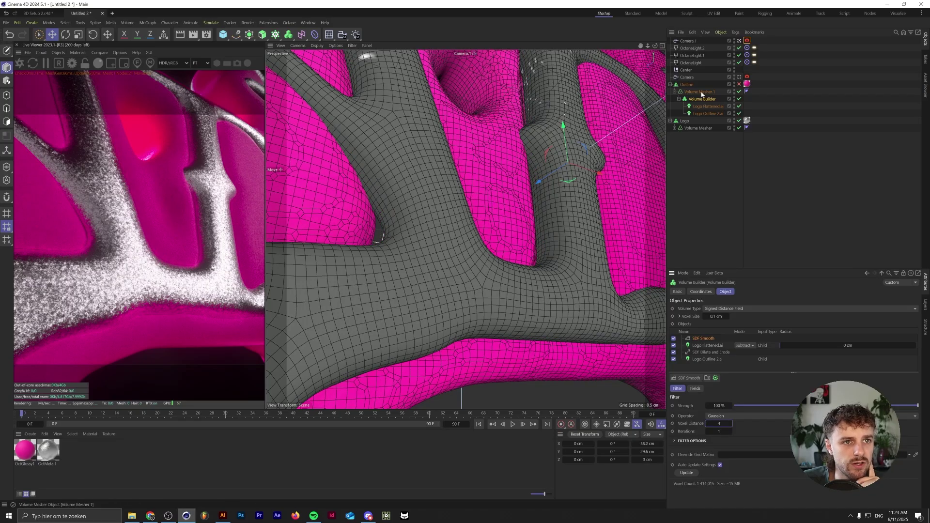
{"action": "left_click", "coordinate": [735, 121]}
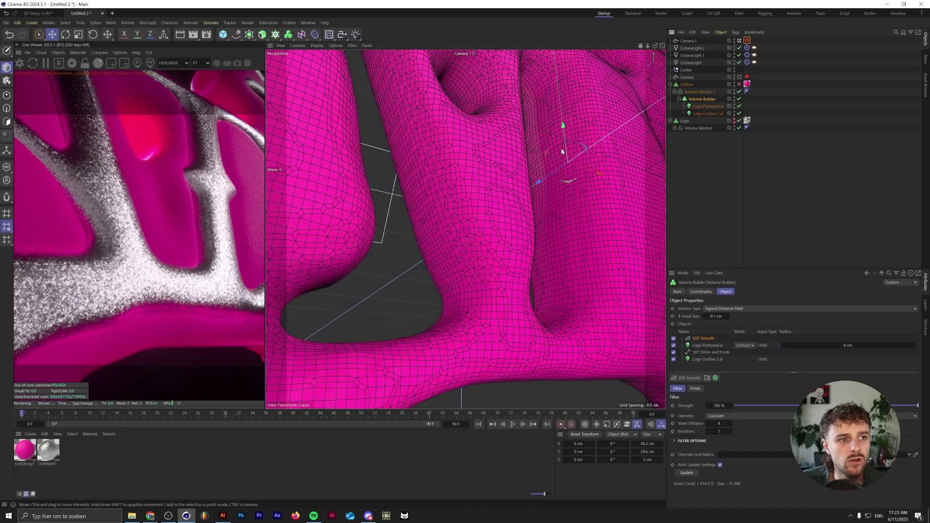
{"action": "left_click", "coordinate": [739, 78]}
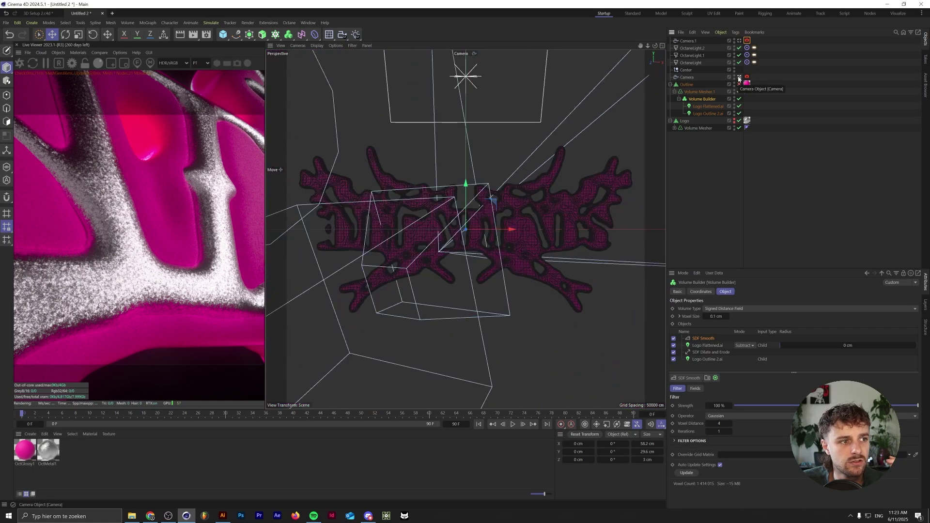